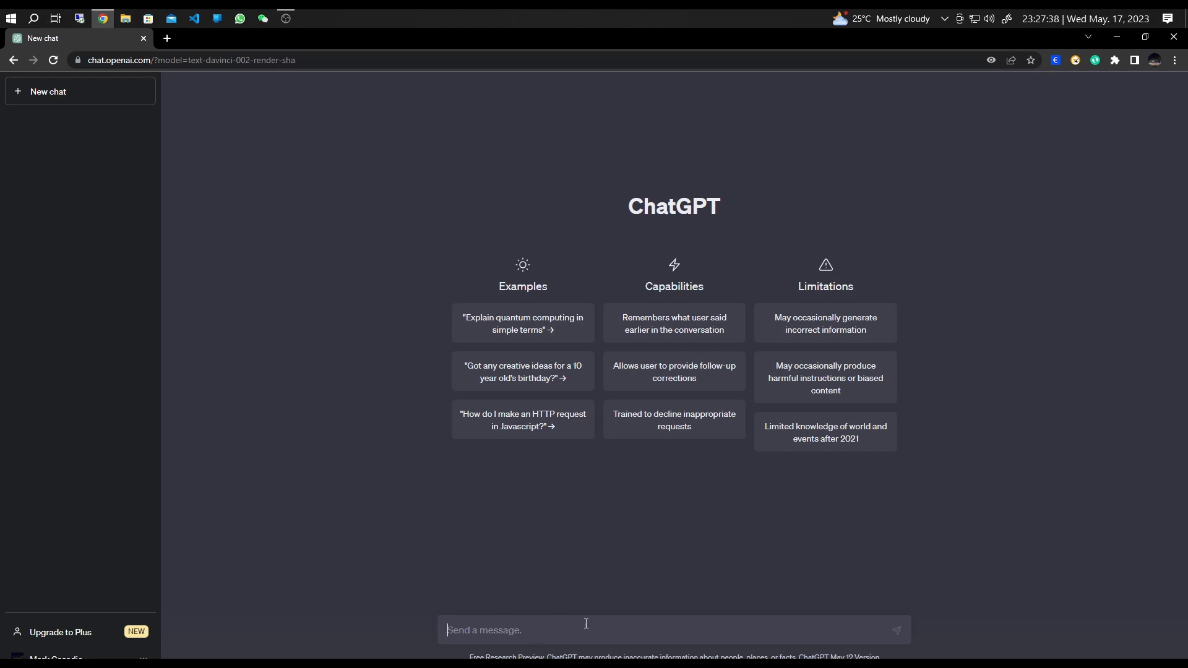
Step: Send the prompt "give me 30 riddles with answers in a table. add emojis after the questions. add emojis after the answer."
text(give me 30 riddles with answ)
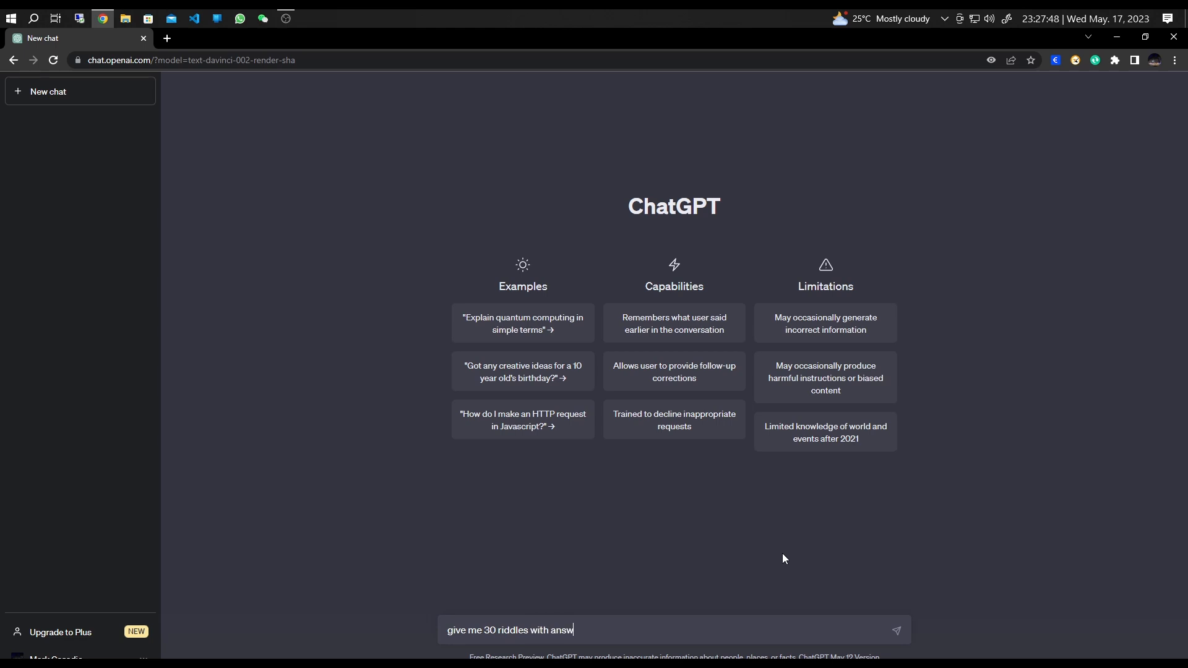
text(ers in a table. add emojis after)
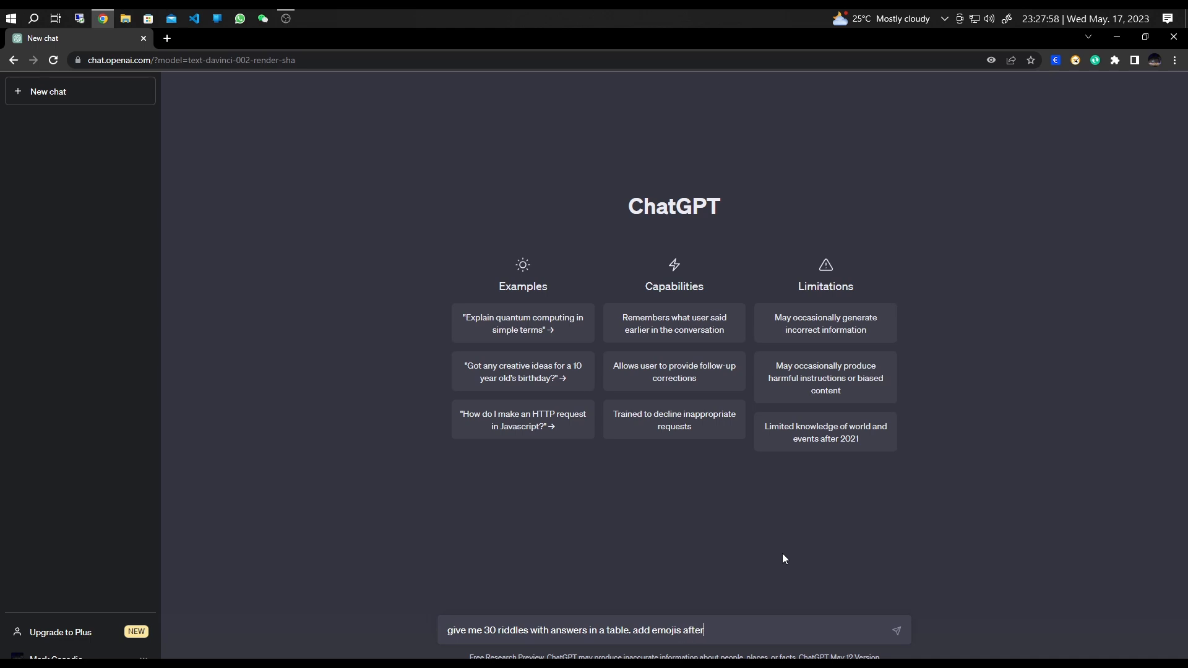
text( the)
text( questio)
text(ns)
text(.)
text( add emo)
text(jis af)
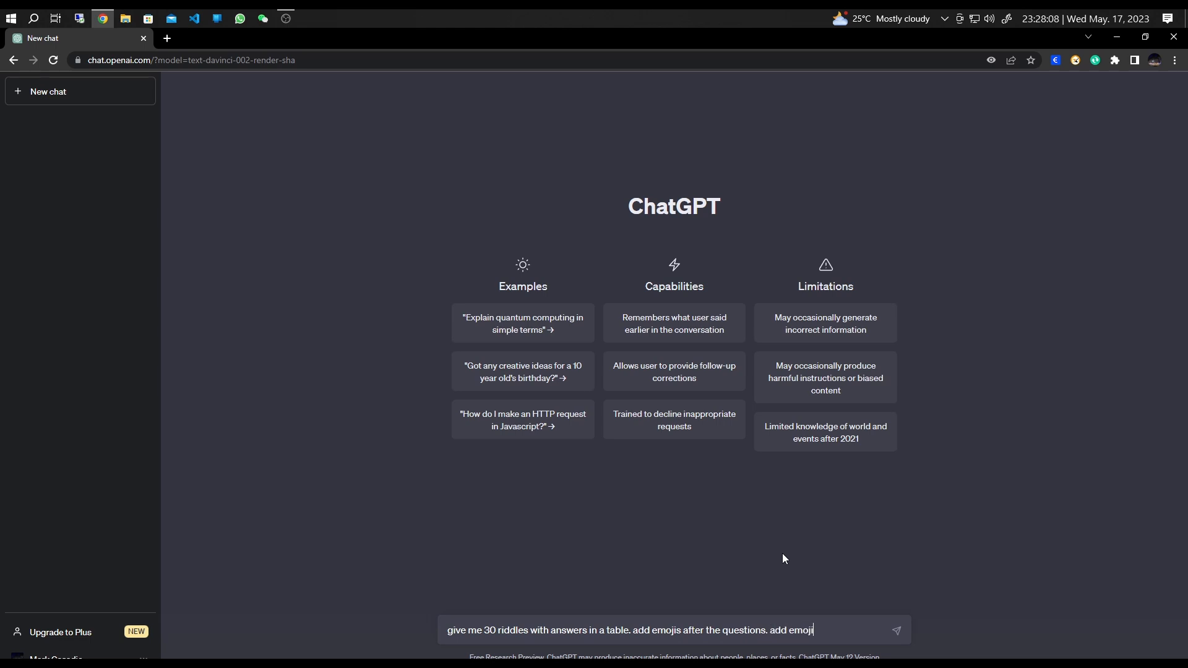
text(ter the answe)
text(r)
text(.)
key(Return)
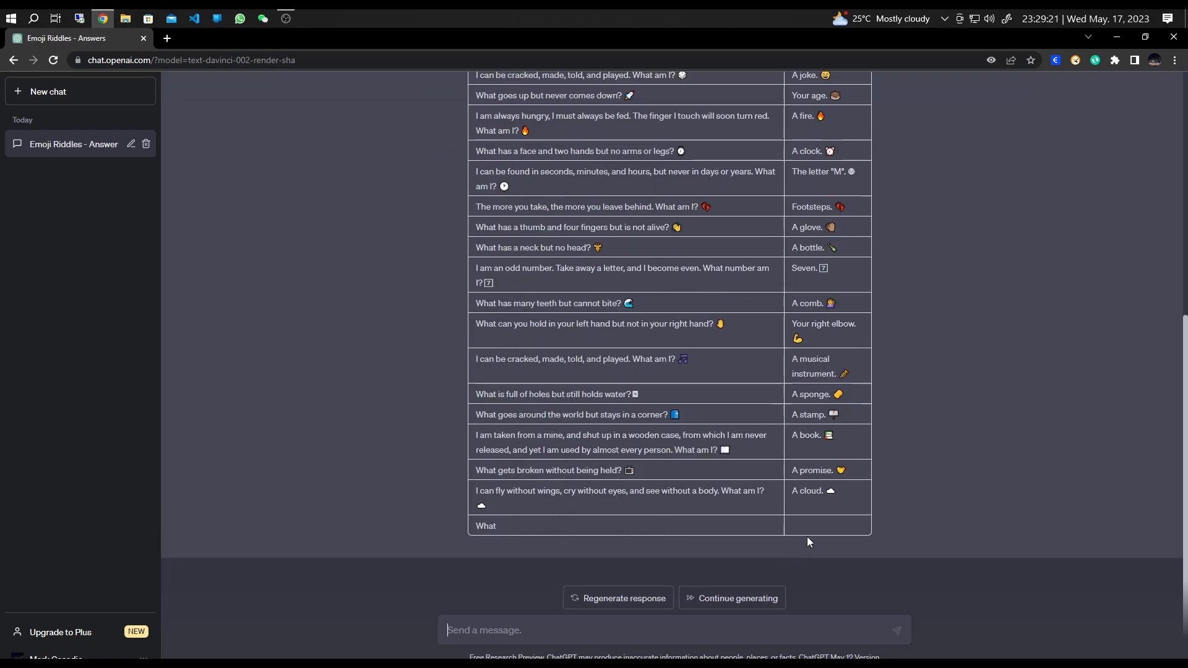
Step: Have the cut-off riddle table continue generating to its end and look through the riddles and answers
click(756, 599)
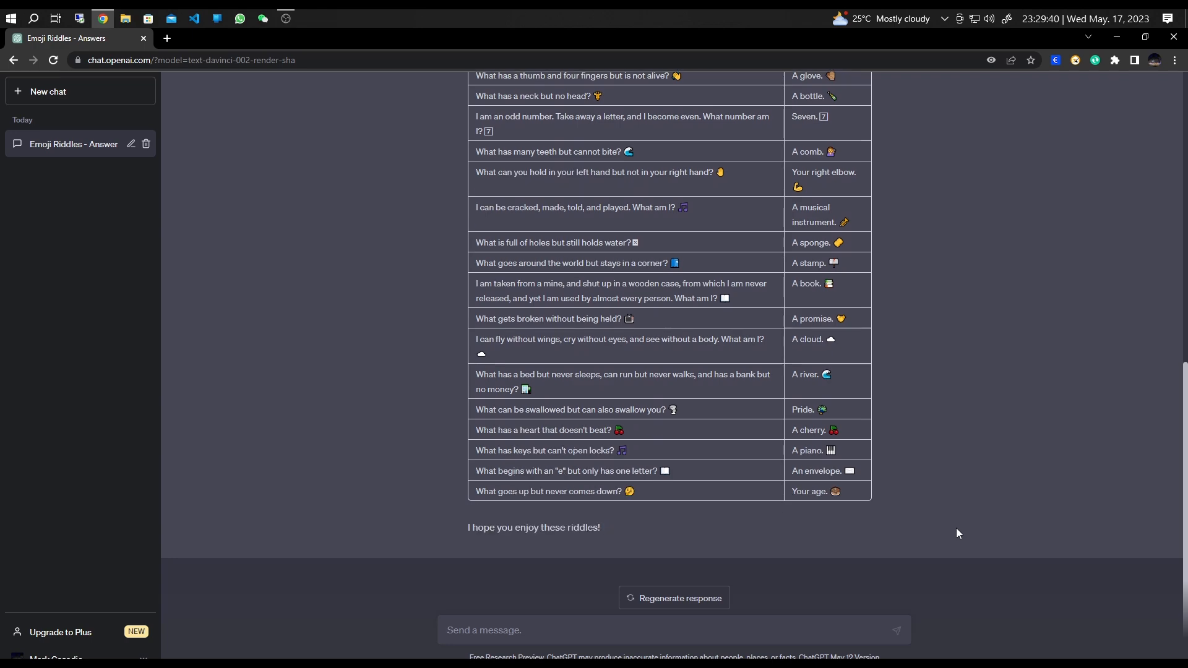
scroll(957, 532, up, 15)
scroll(956, 530, down, 15)
Step: Open canva.com in a new browser tab and create a blank Mobile Video design
click(166, 38)
click(198, 56)
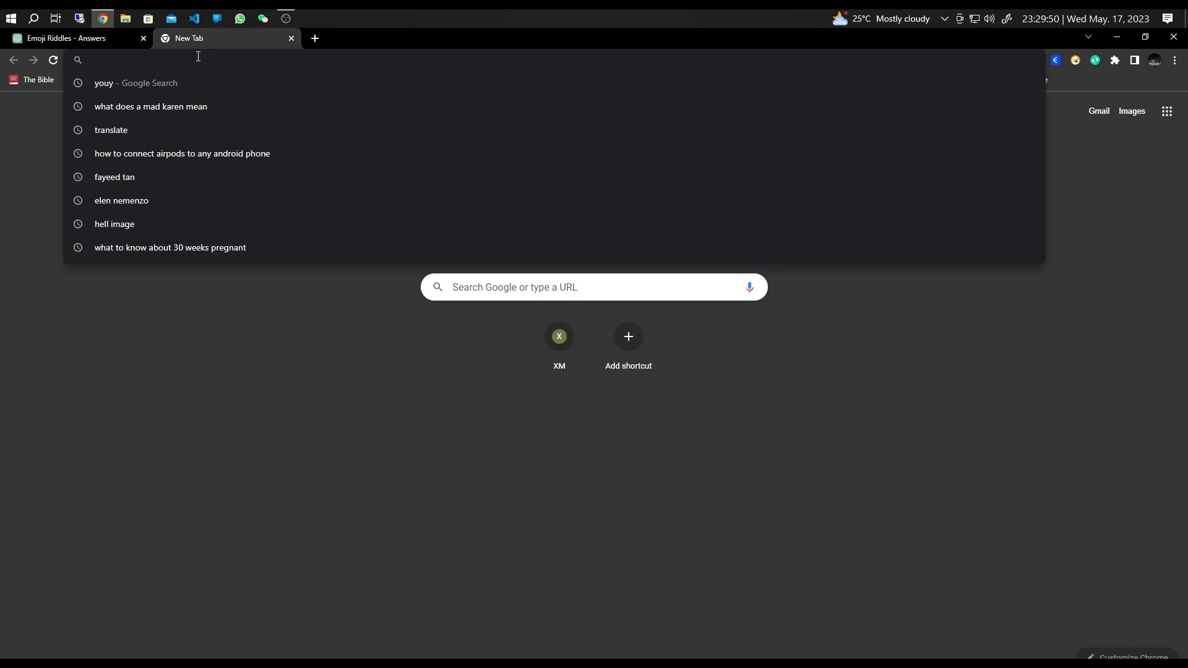
text(canva.com)
key(Return)
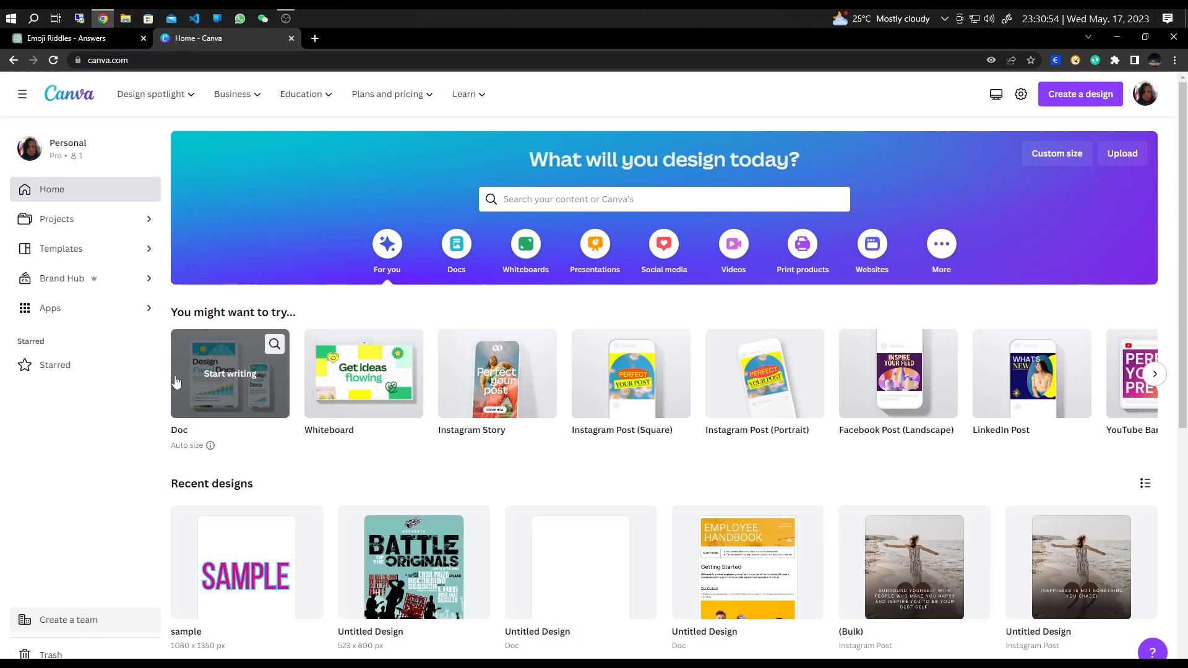
click(736, 255)
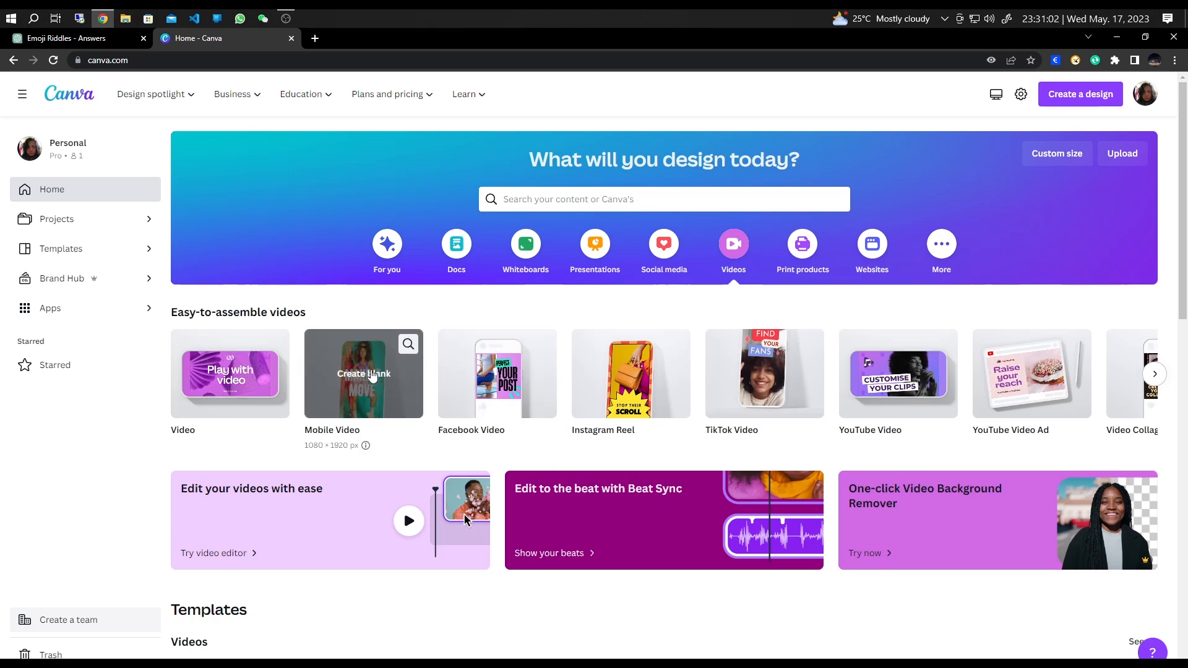
click(372, 375)
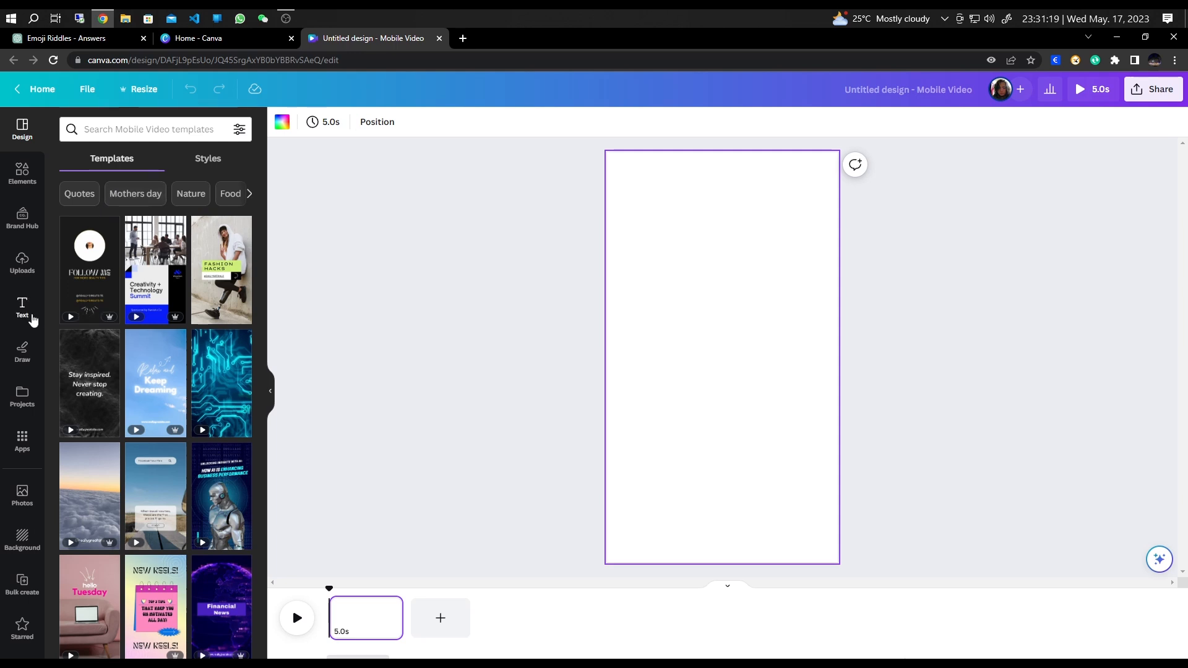
Step: Add a brand-style heading reading "RIDDLE TIME" to the blank page
click(22, 306)
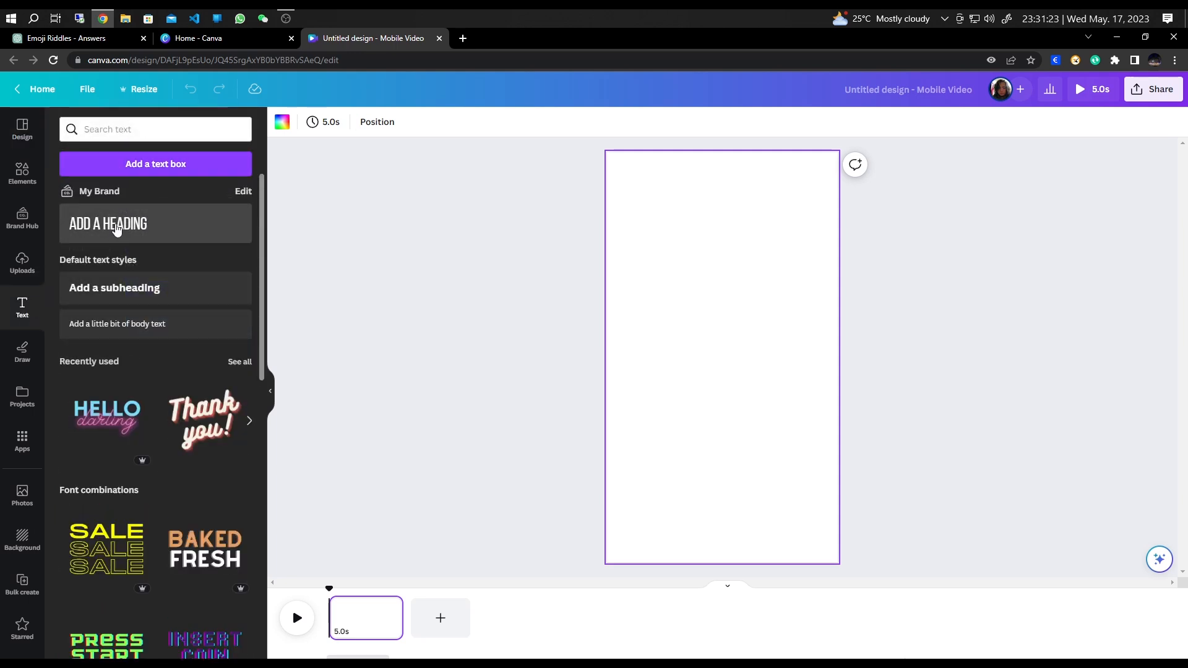
click(116, 228)
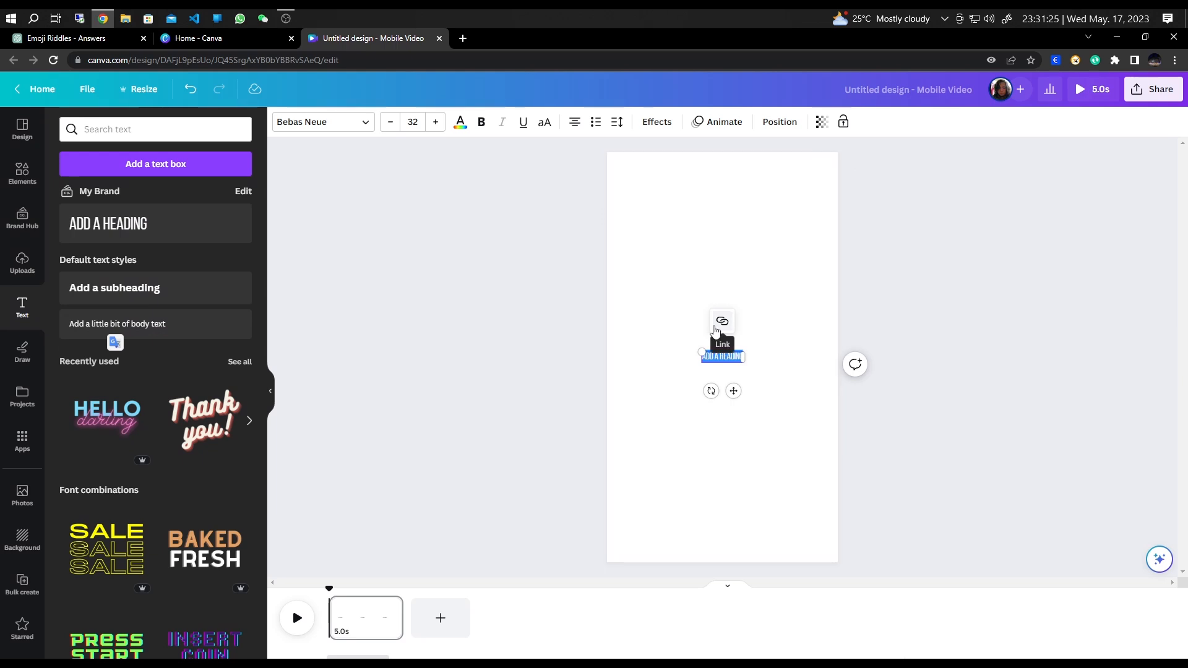
text(RIDDLE)
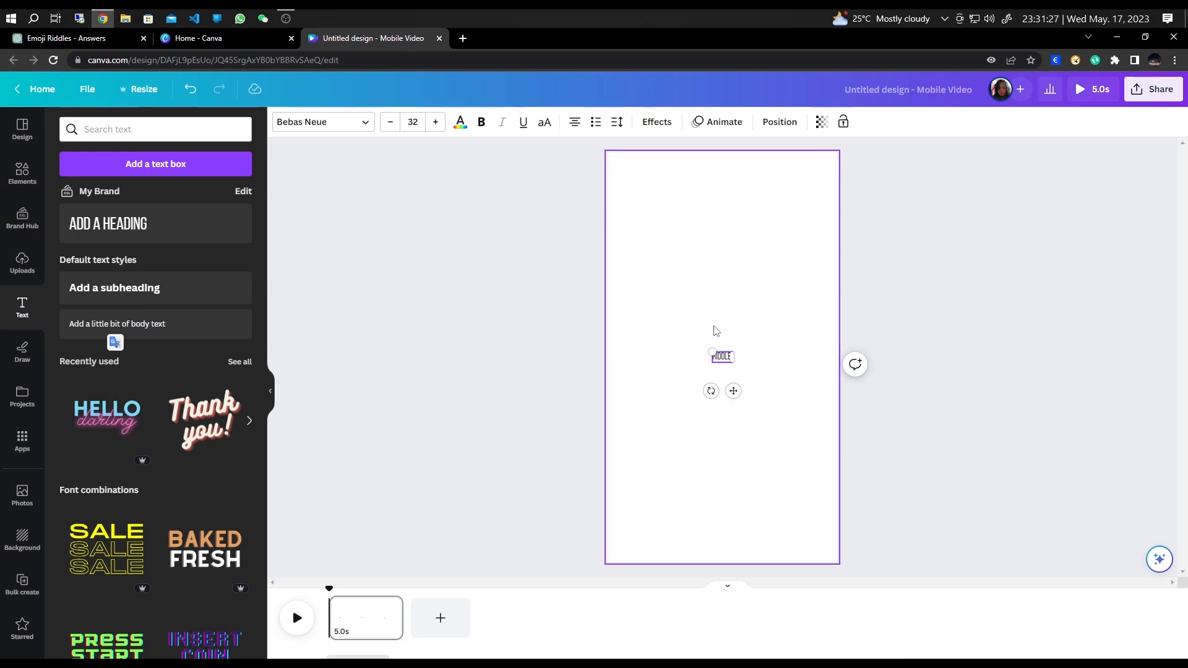
text( TIME)
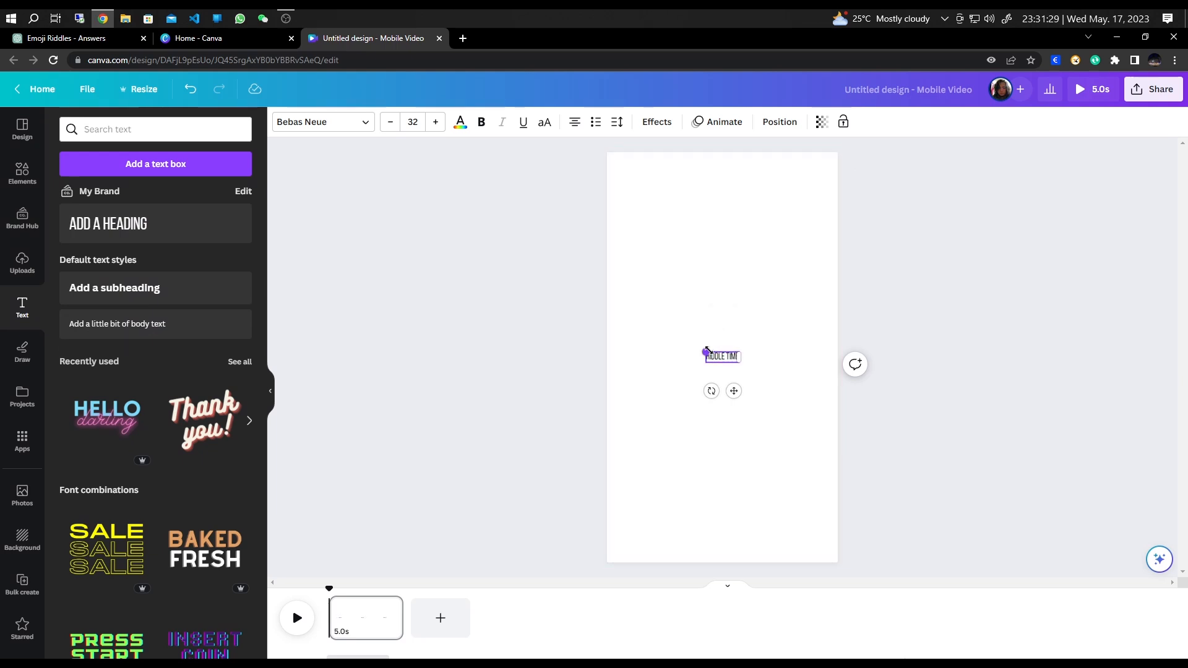
Step: Enlarge the RIDDLE TIME heading to about size 95 and centre it near the page's upper edge
drag(708, 351, 648, 309)
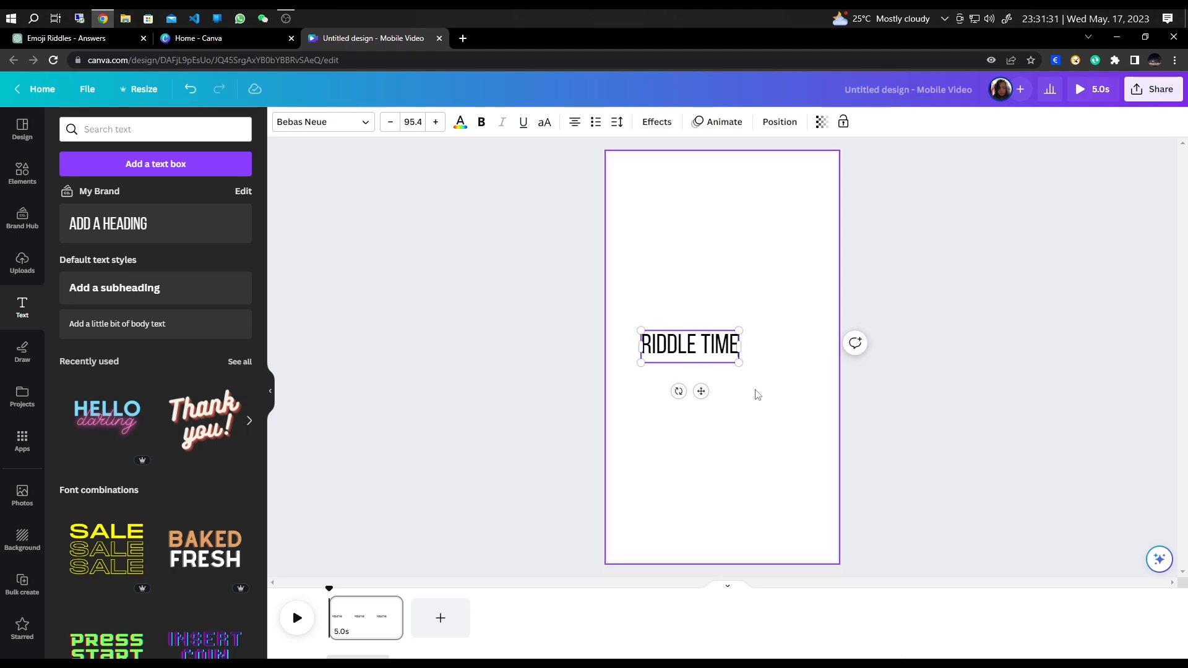
click(757, 394)
drag(704, 347, 734, 179)
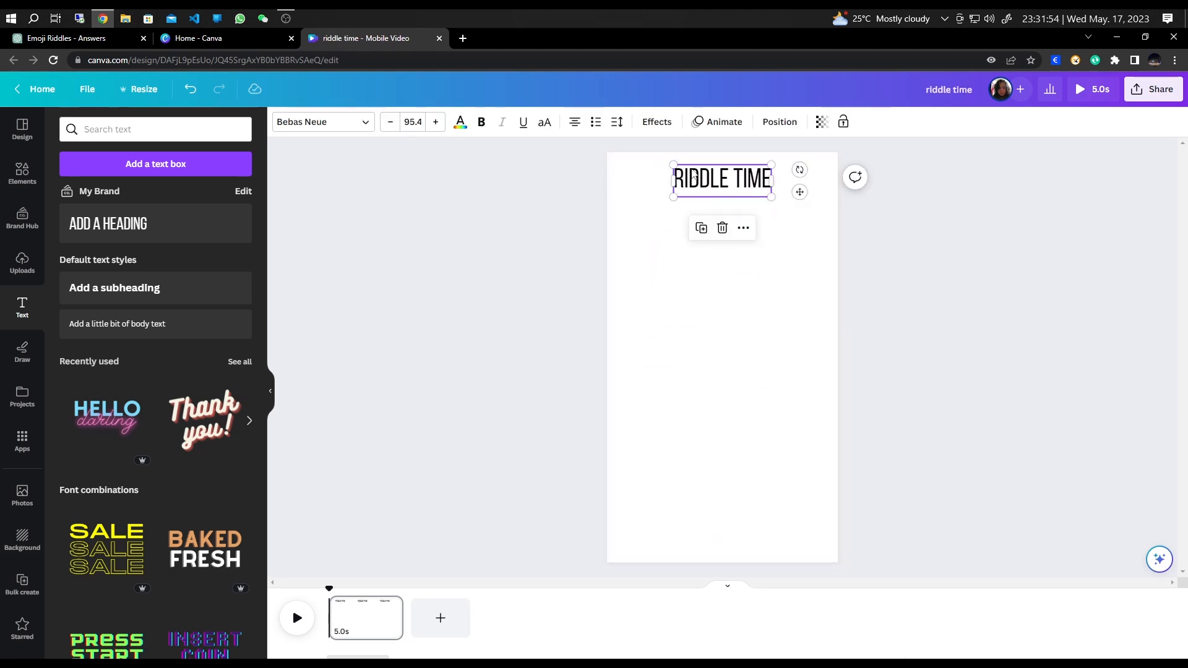
Step: Apply the Background text effect to the RIDDLE TIME heading
click(657, 123)
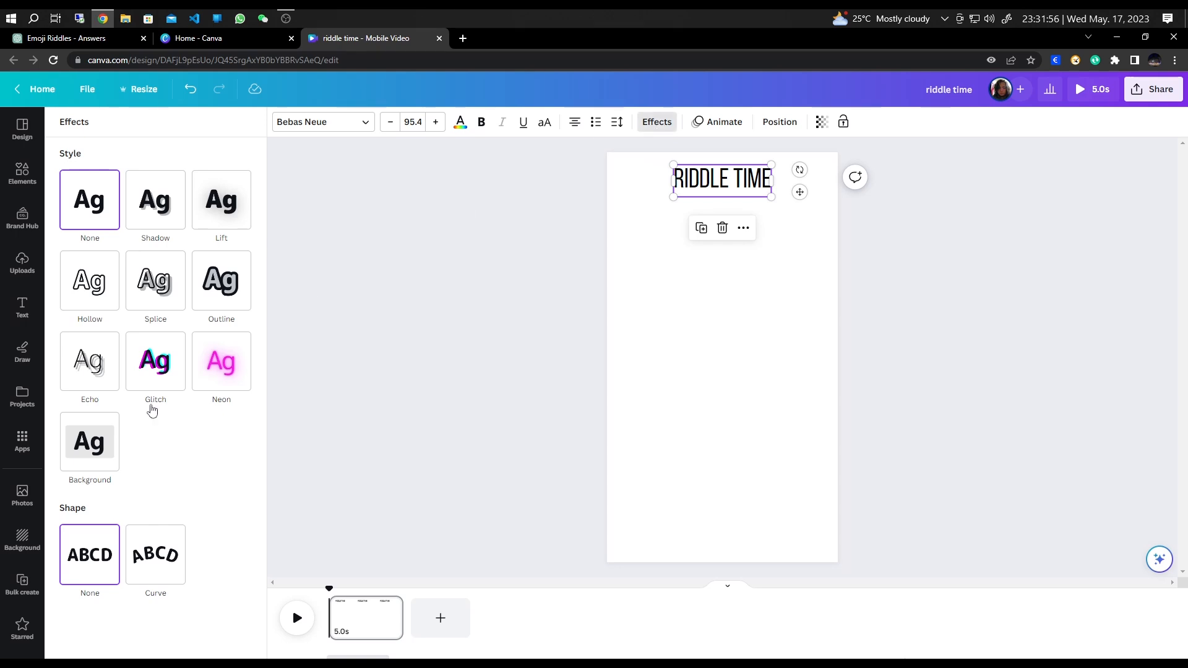
click(91, 448)
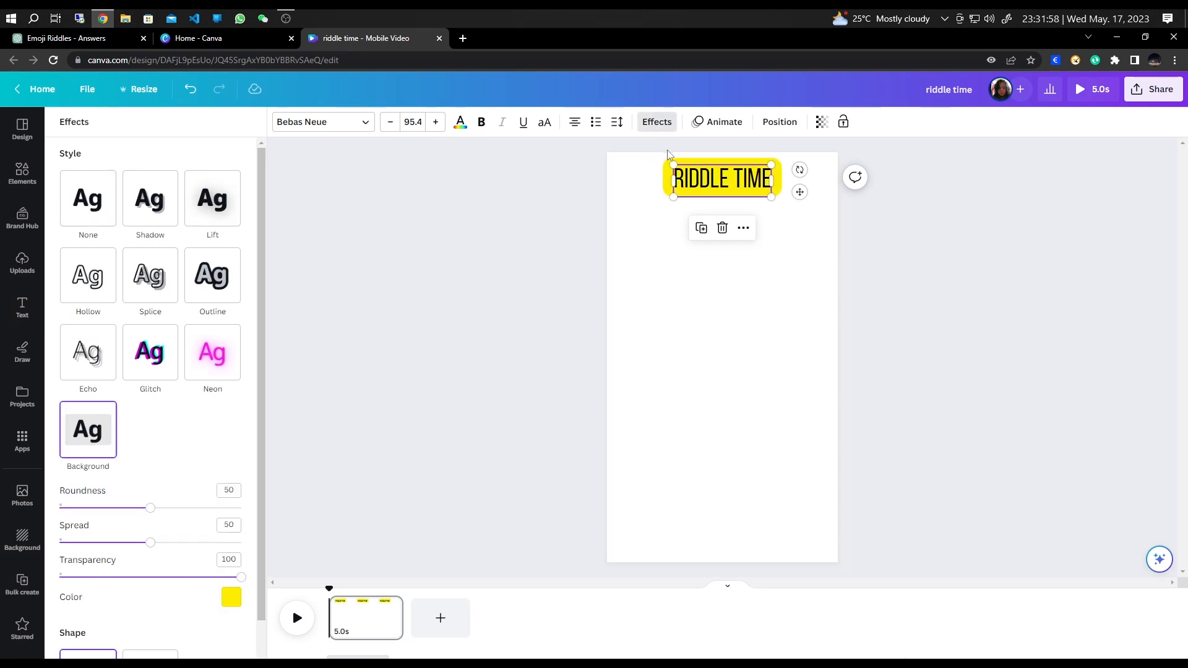
click(746, 377)
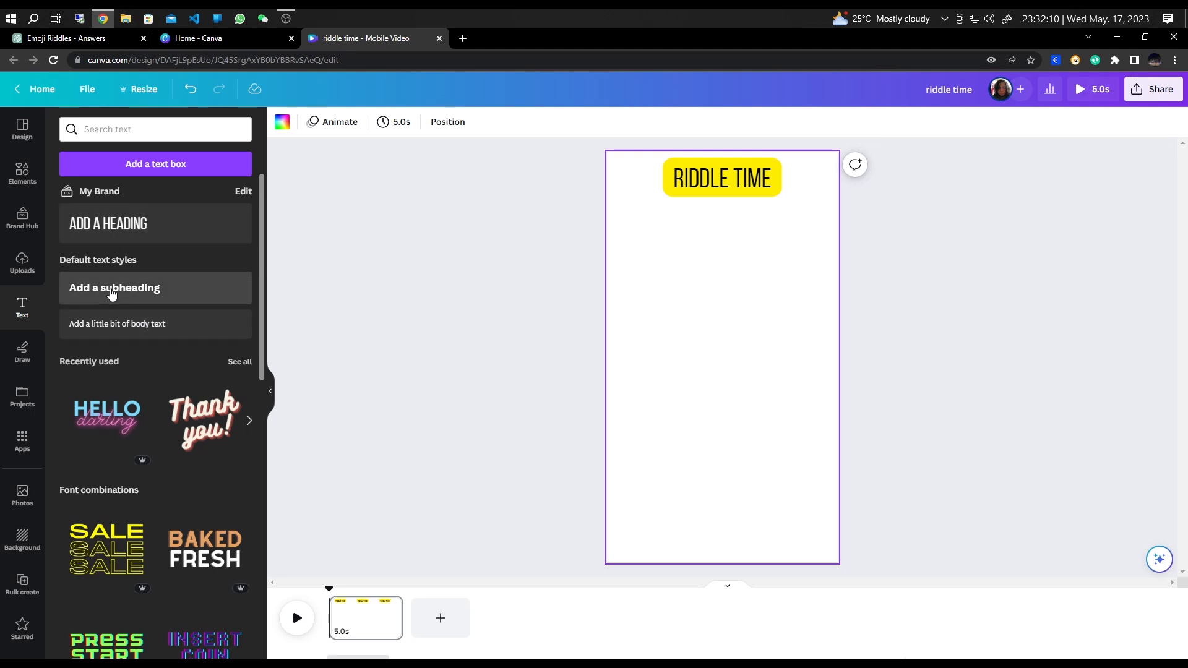
Step: Add a subheading and fill it with the first riddle from the ChatGPT table, "What has keys but can't open locks? 🔑"
click(112, 294)
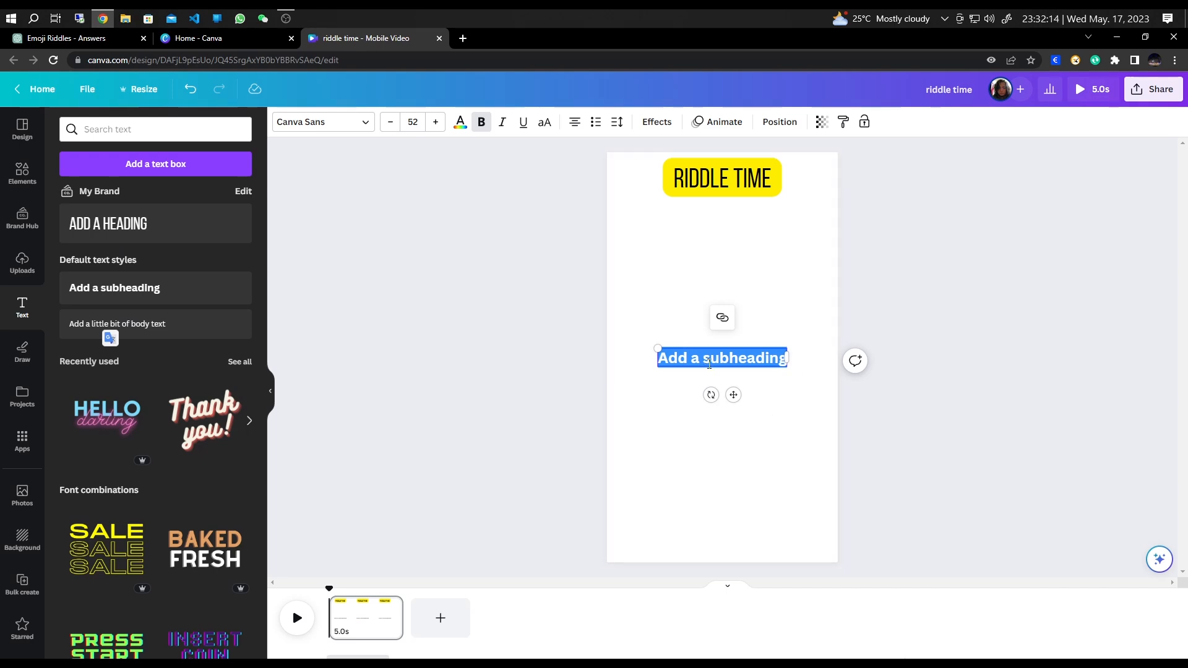
click(81, 39)
scroll(606, 235, up, 15)
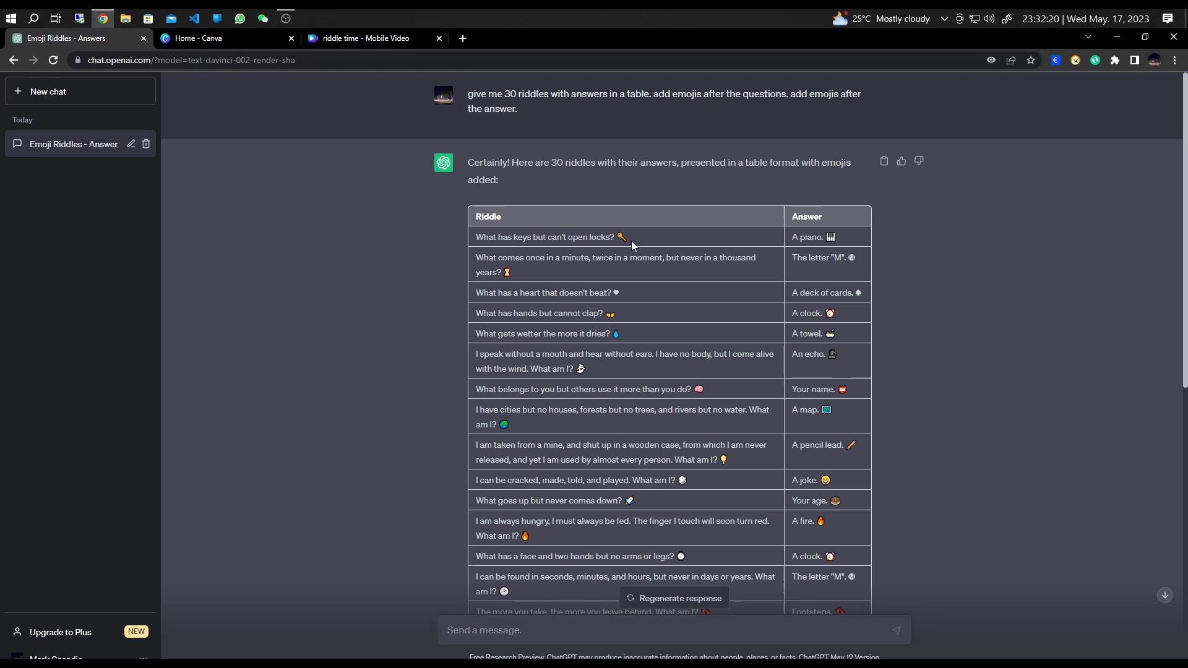
drag(644, 239, 478, 233)
key(ctrl+c)
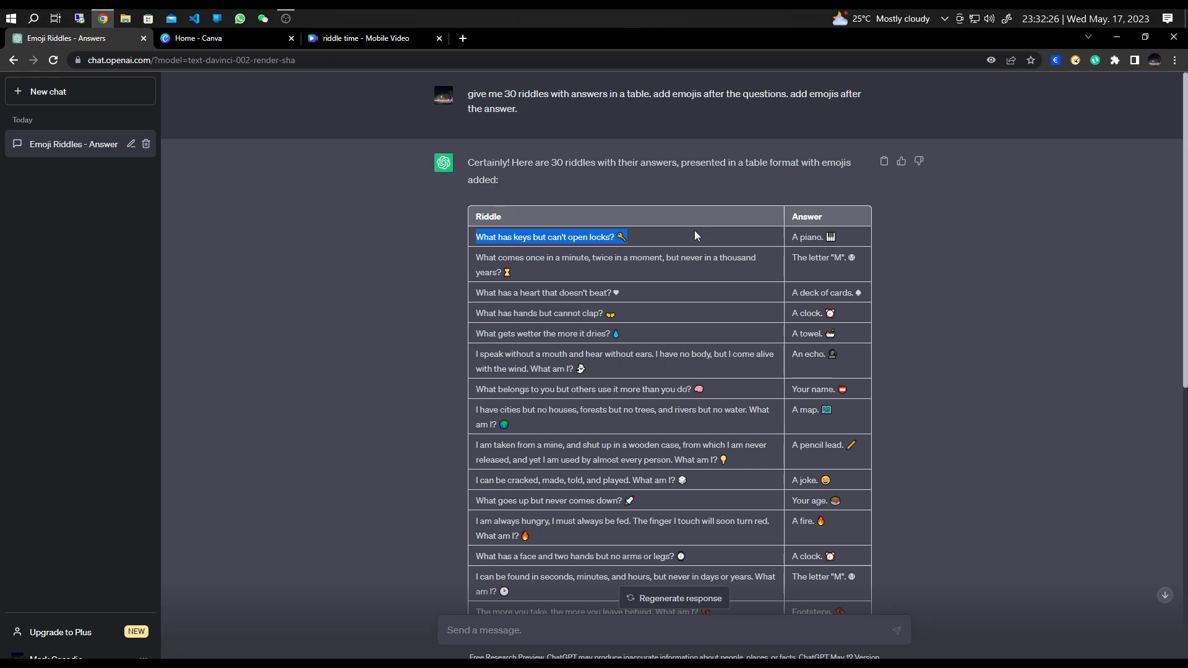
click(348, 41)
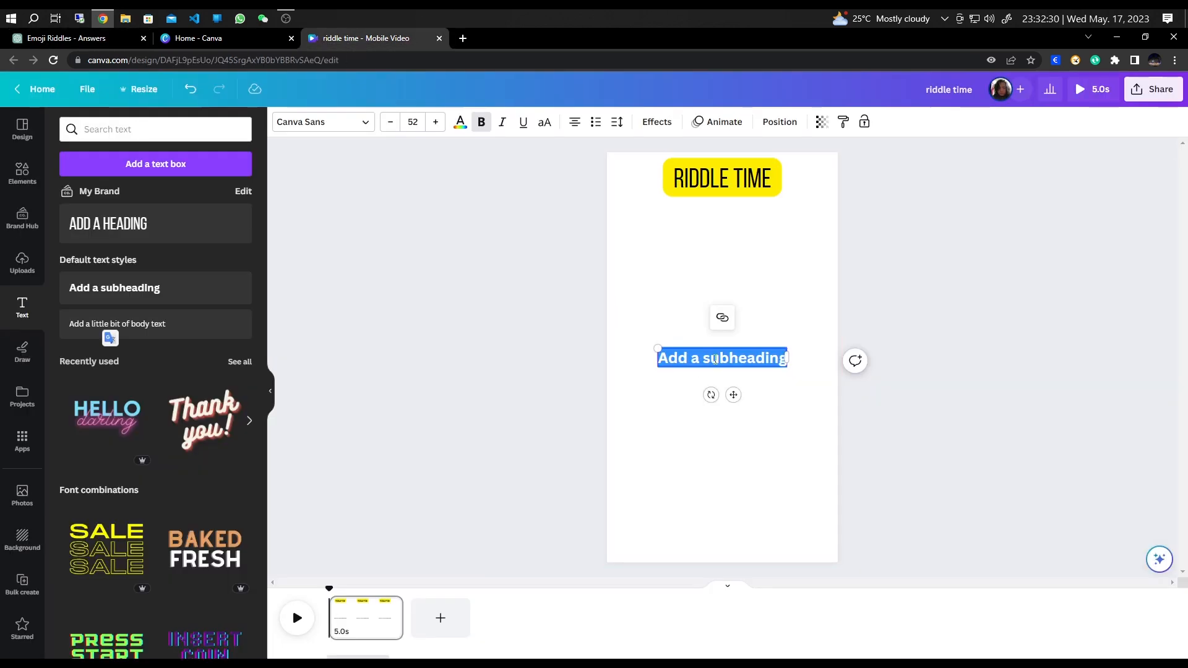
key(ctrl+v)
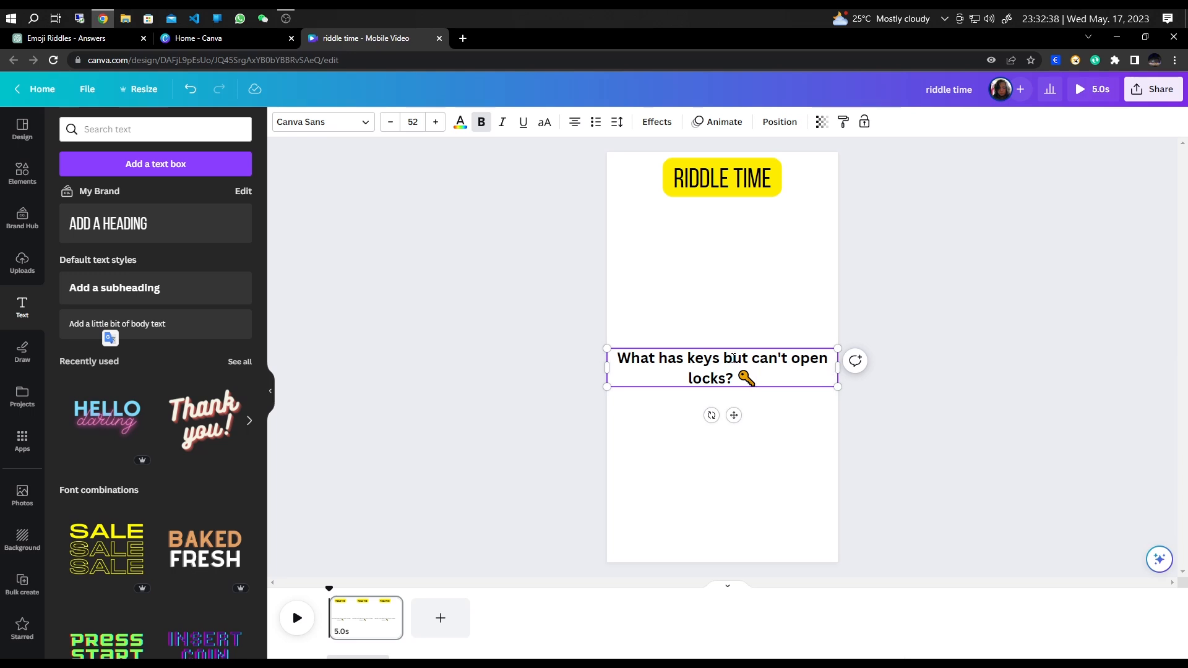
Step: Narrow the riddle text box from both sides and move it up, centred between the heading and the page's middle
drag(605, 367, 637, 367)
drag(838, 367, 805, 367)
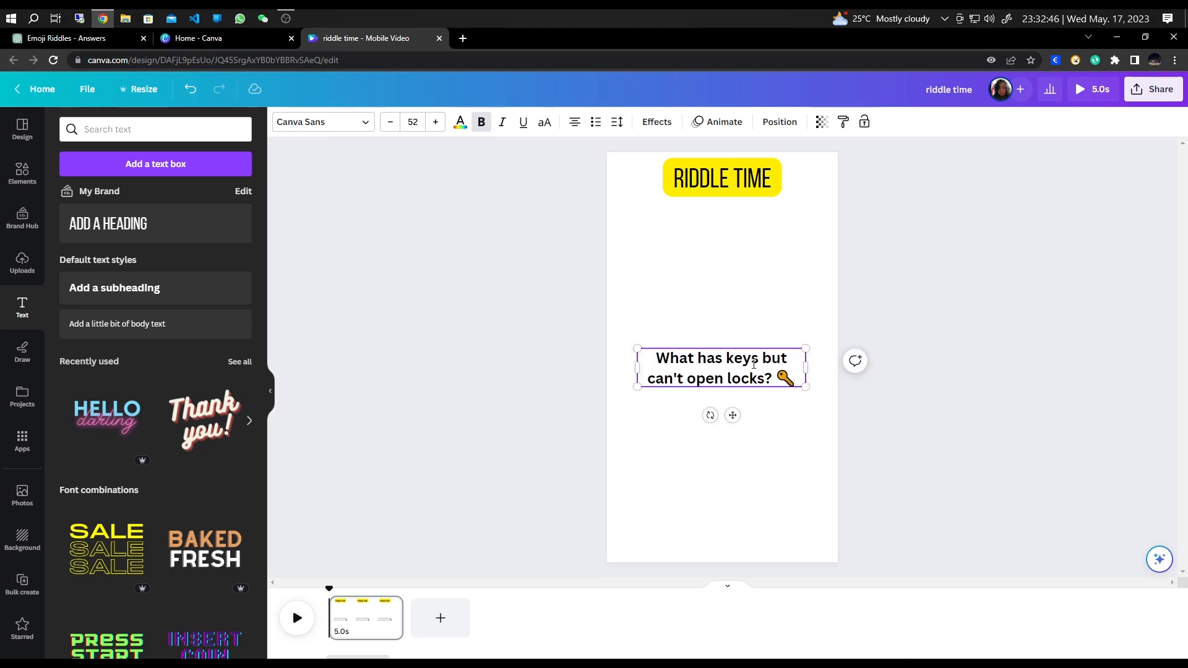
click(736, 304)
click(731, 371)
drag(733, 372, 732, 306)
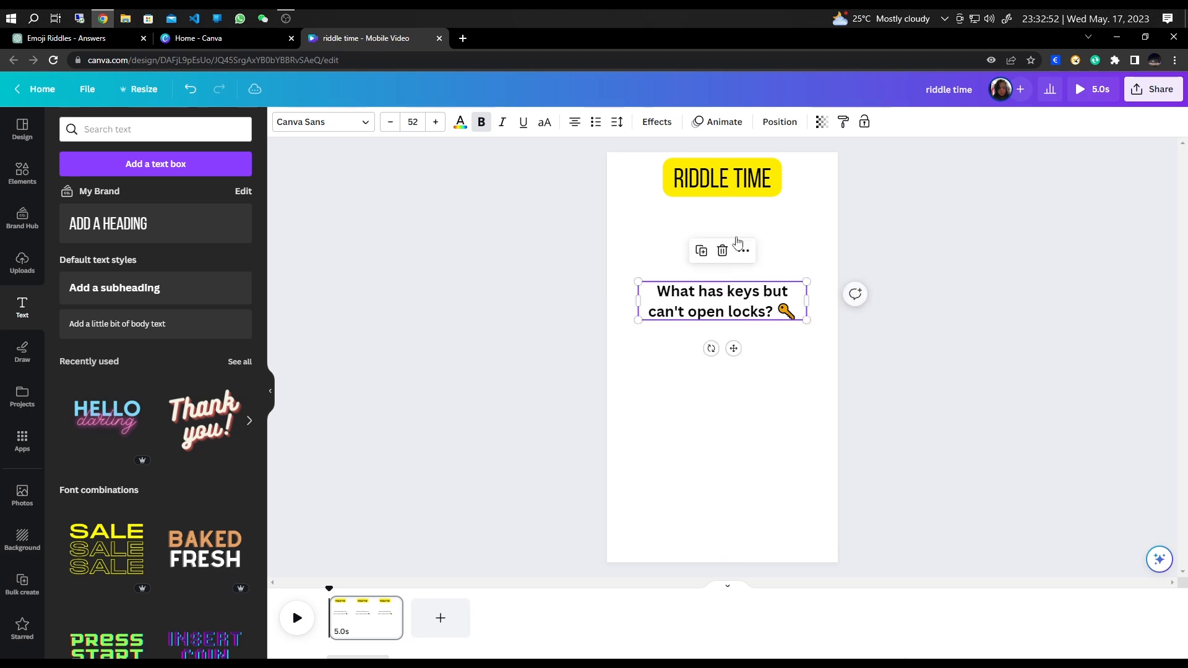
Step: Move the RIDDLE TIME heading slightly down, keeping it centred above the riddle
click(732, 192)
drag(732, 192, 732, 218)
click(734, 329)
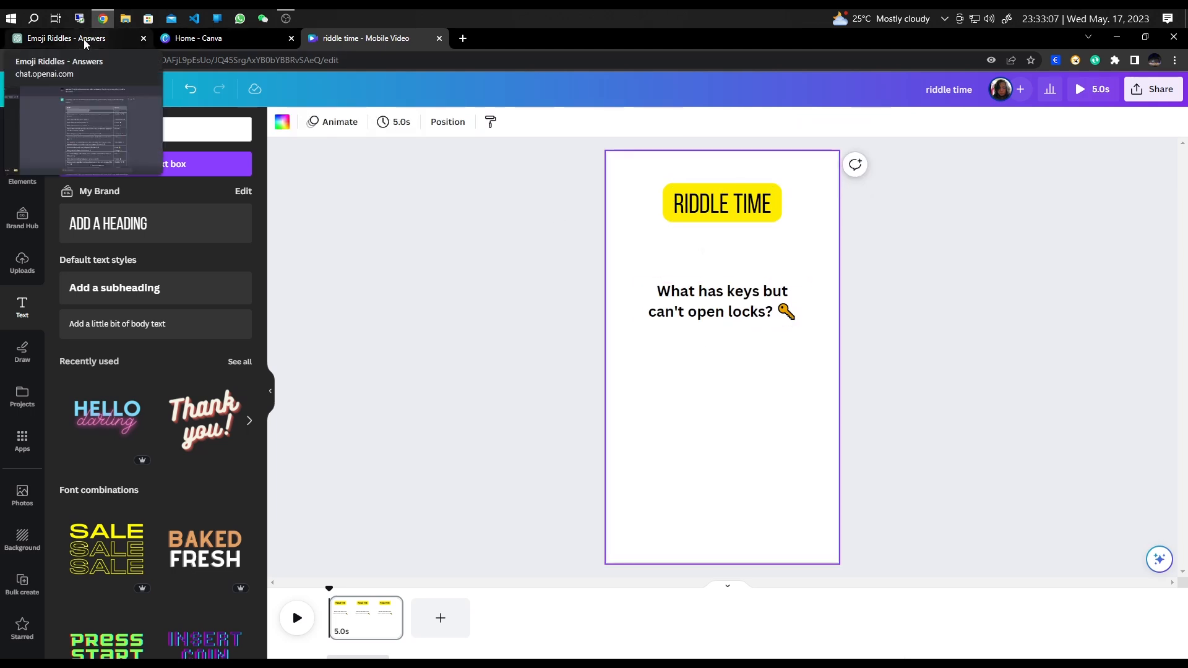
Step: Add another subheading and fill it with the first riddle's answer from the ChatGPT table, "A piano. 🎹"
click(85, 40)
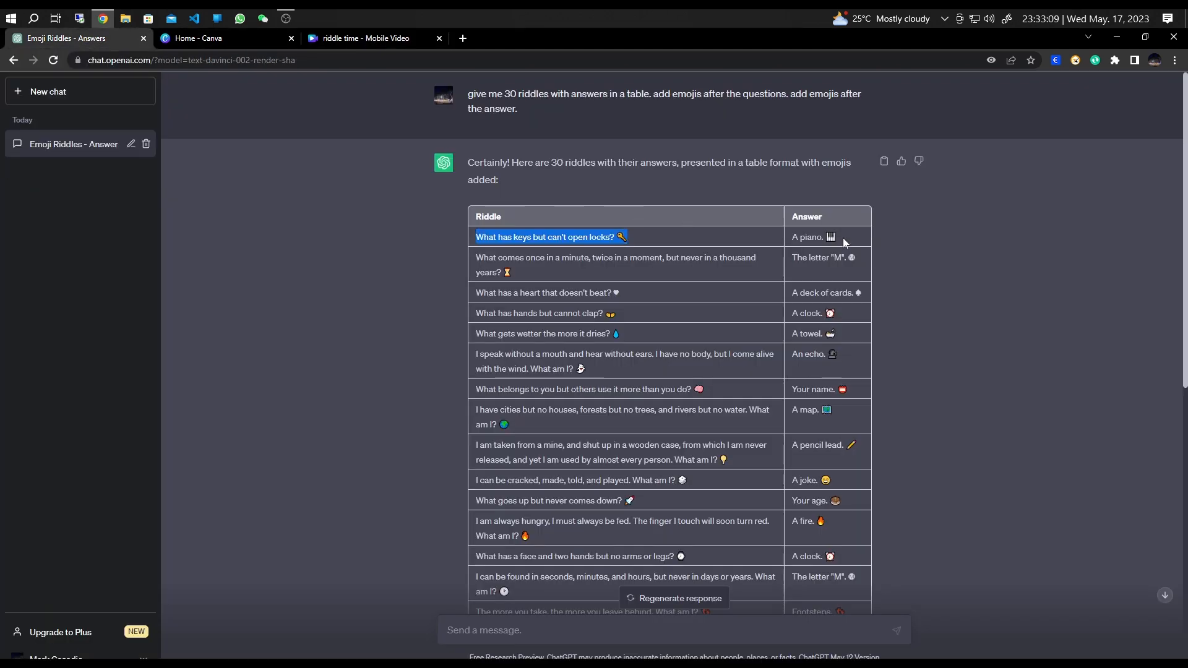
drag(840, 238, 791, 238)
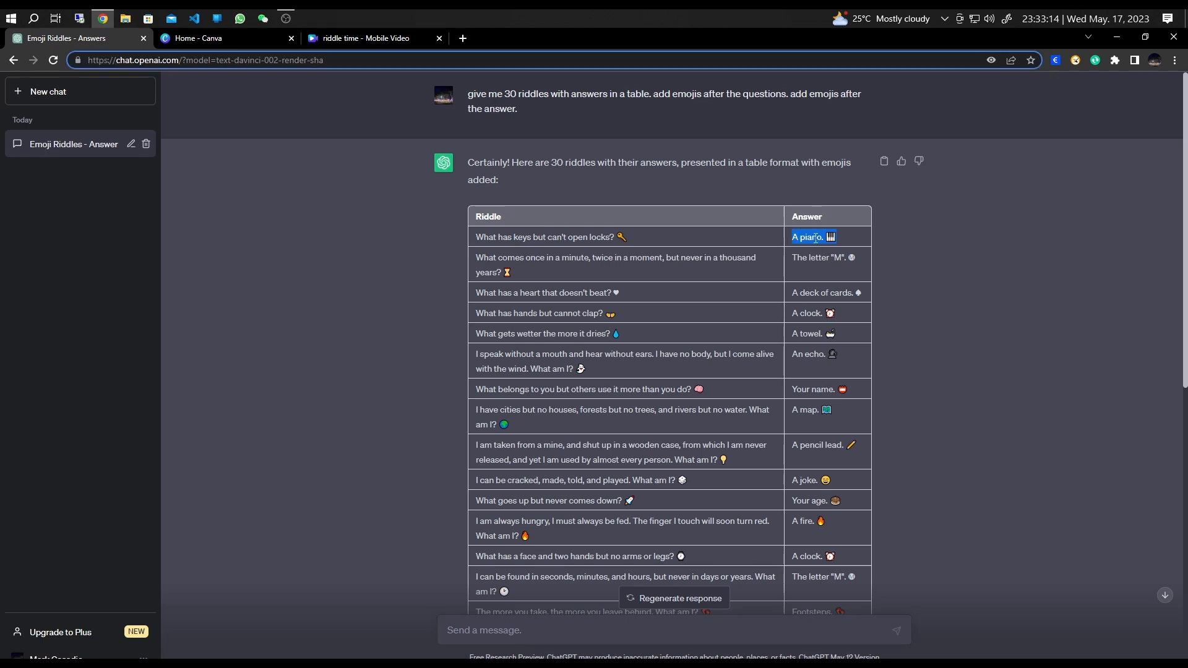
click(810, 233)
drag(834, 236, 782, 237)
key(ctrl+c)
click(384, 38)
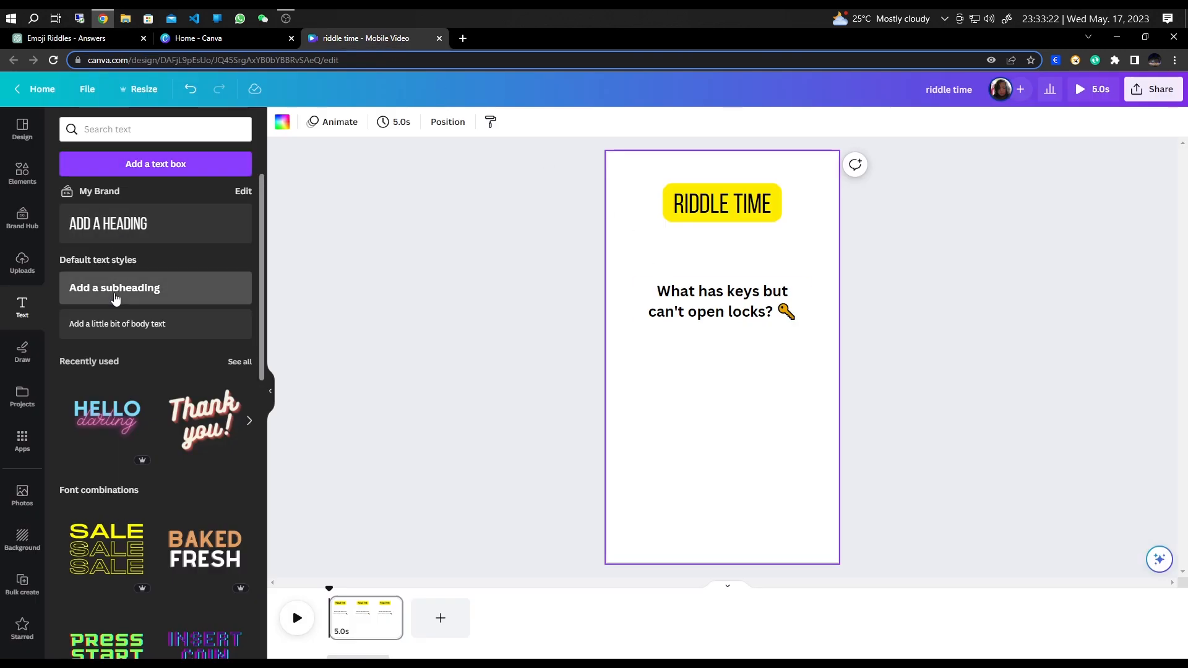
click(117, 295)
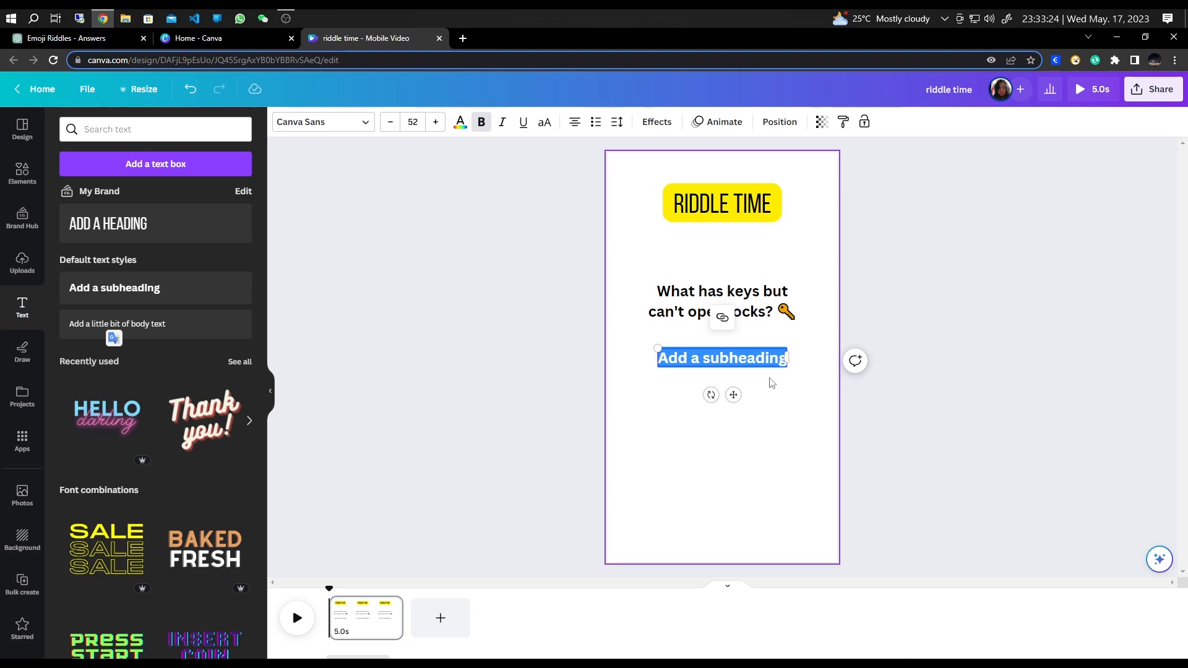
key(ctrl+v)
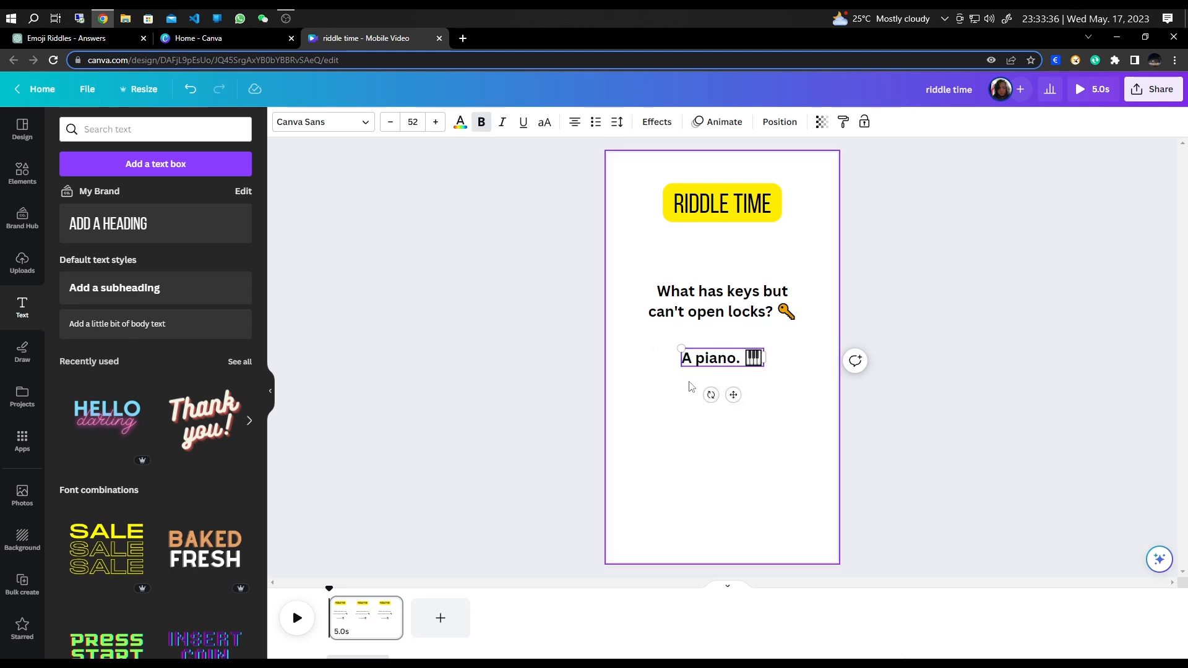
Step: Enlarge the "A piano." answer text to roughly the riddle's width and place it just below the riddle
drag(641, 321, 630, 319)
drag(758, 368, 798, 375)
click(752, 426)
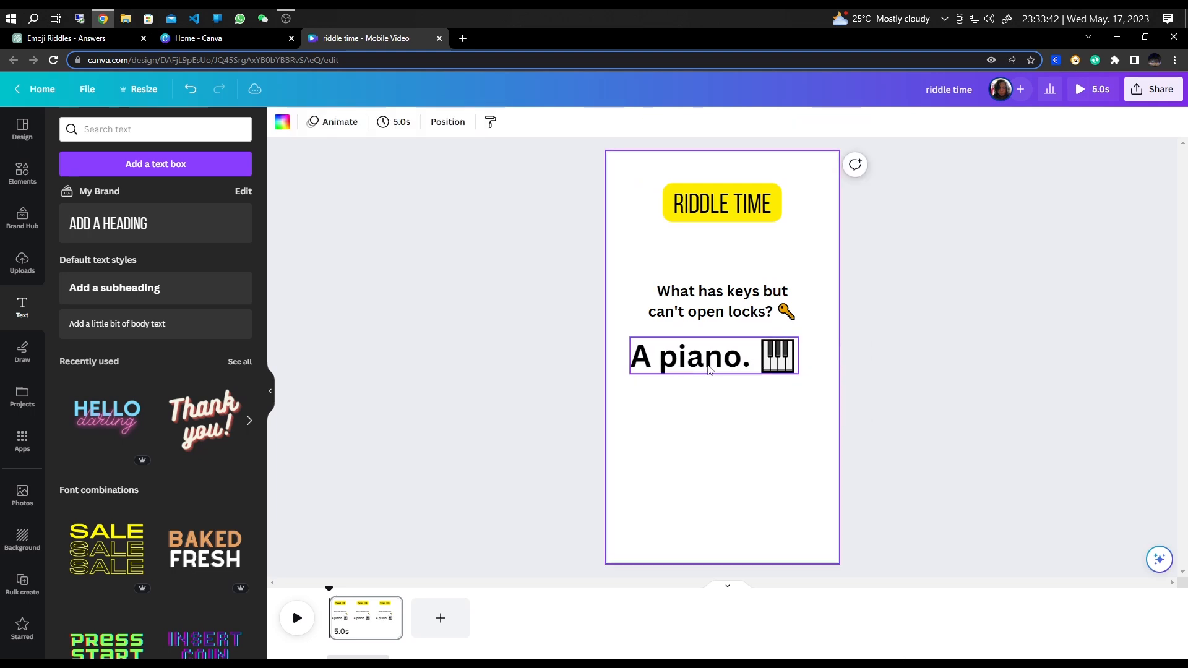
click(710, 366)
drag(708, 361, 725, 353)
click(746, 508)
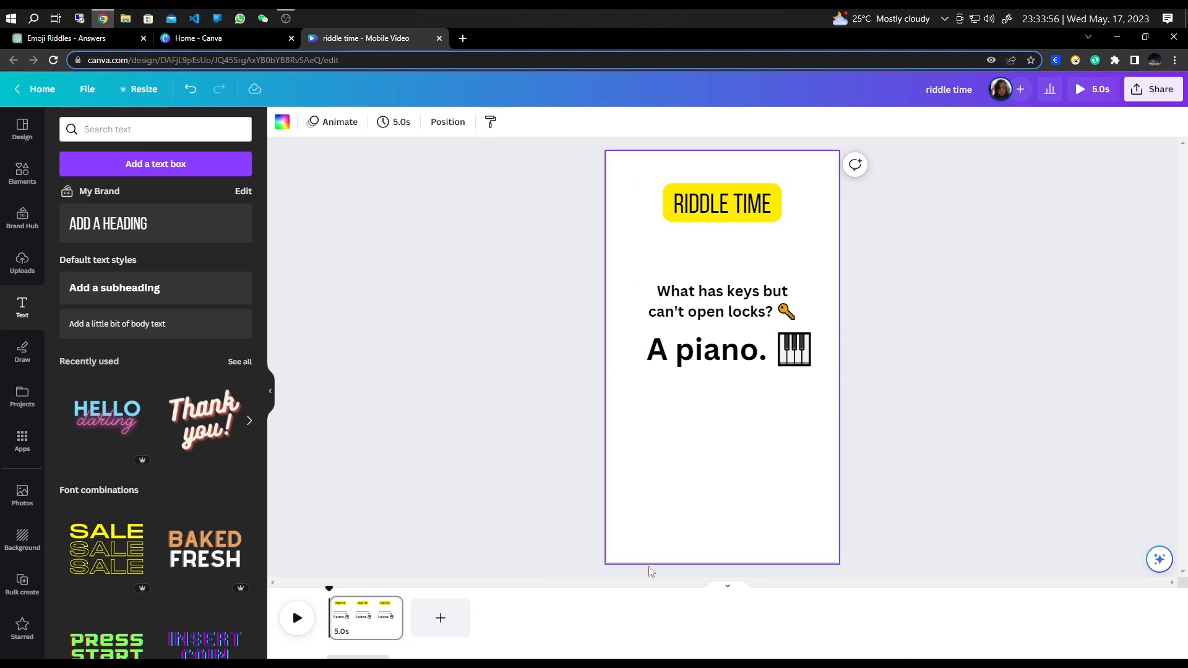
Step: Add a square shape and reshape it into a thin horizontal bar nearly the page's width, placed well below the answer text
click(21, 175)
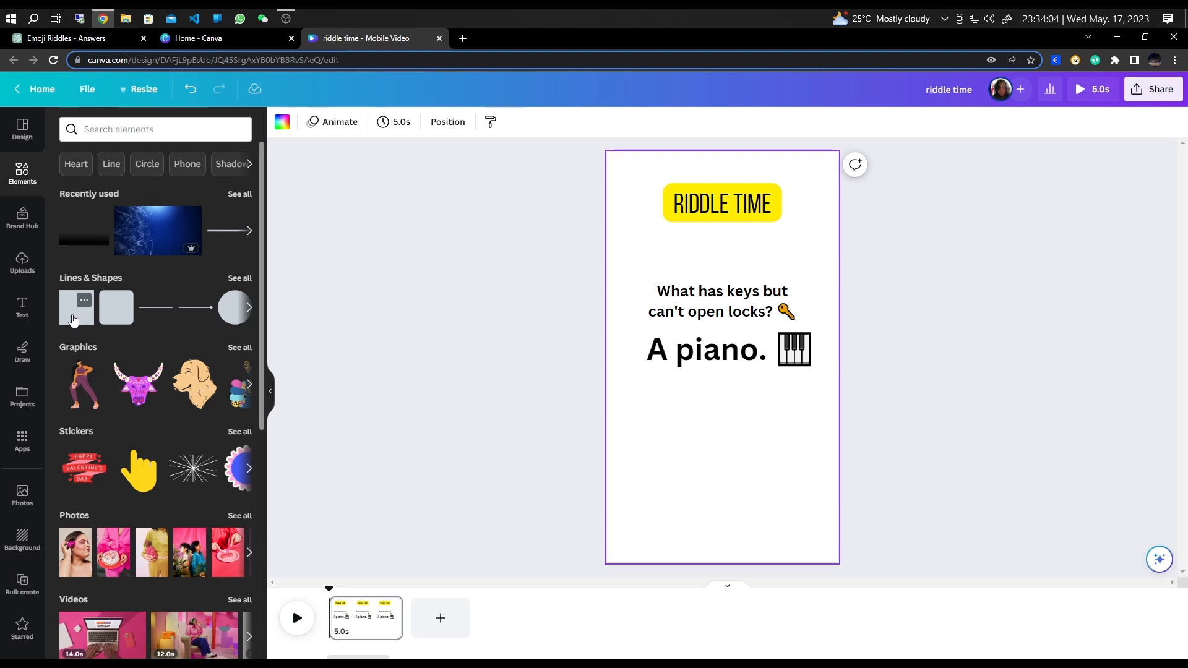
click(73, 319)
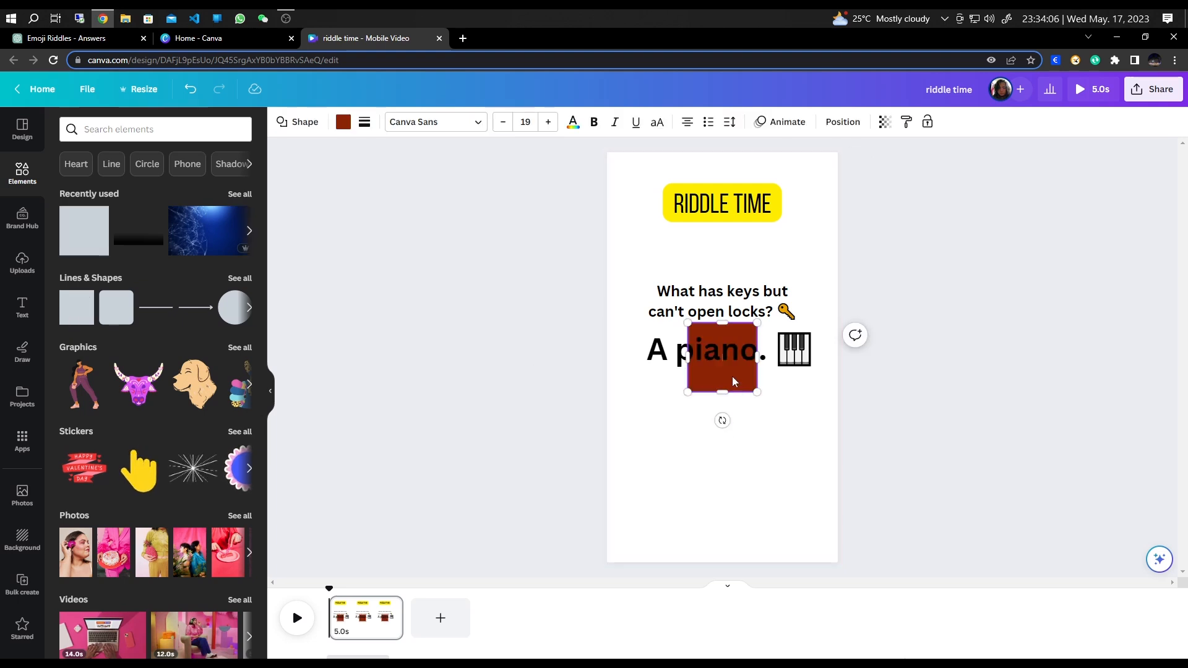
drag(733, 381, 816, 446)
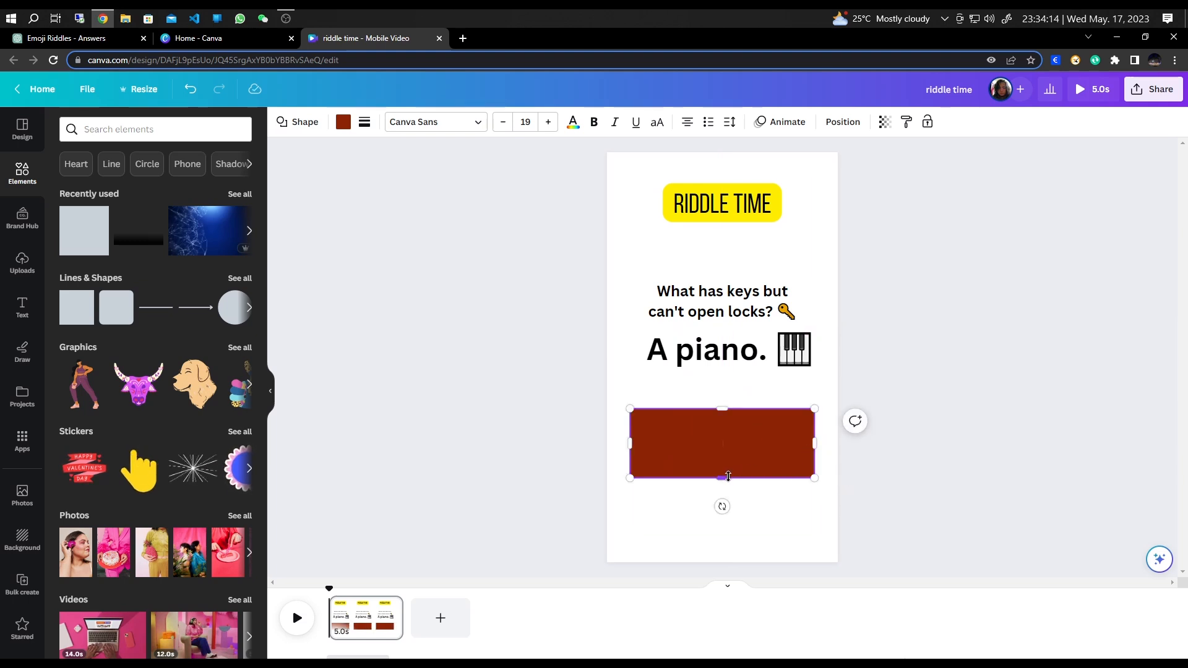
drag(727, 477, 727, 434)
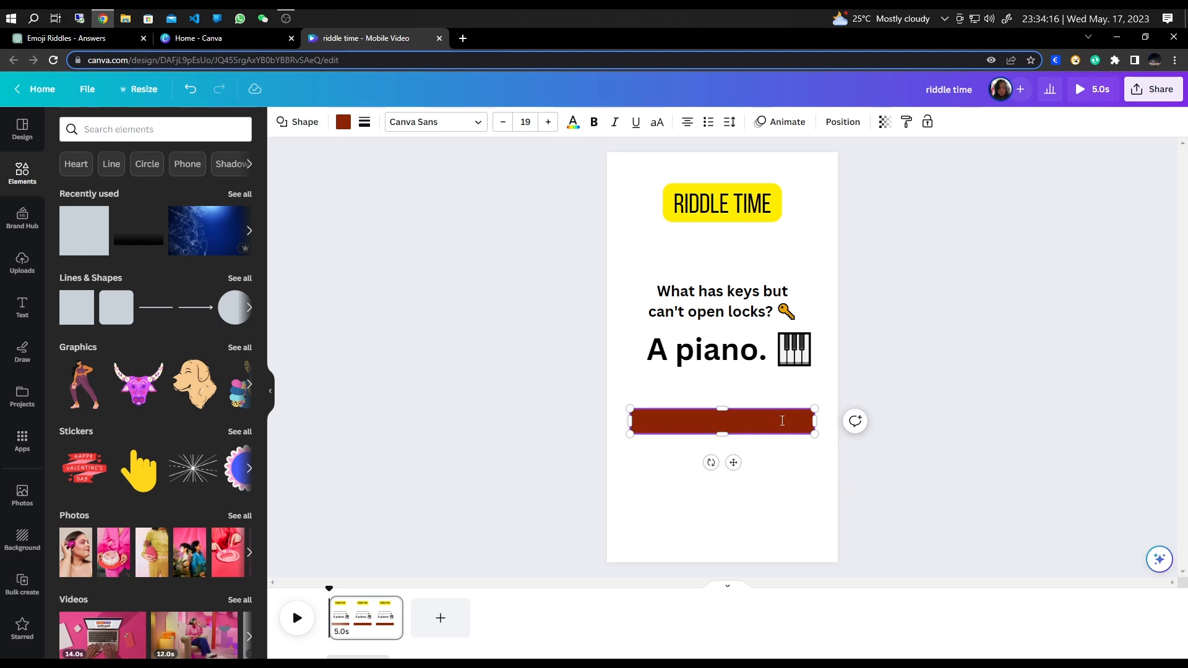
drag(813, 422, 755, 471)
click(748, 439)
click(751, 429)
click(803, 512)
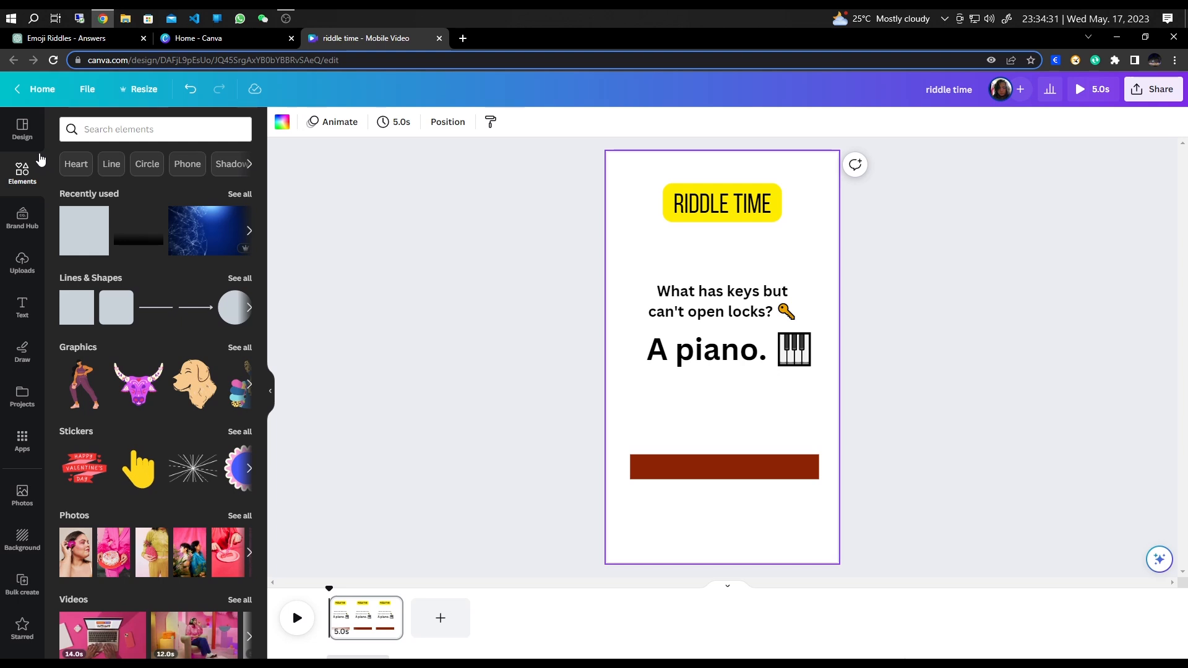
Step: Search the elements library for "question mark"
click(103, 128)
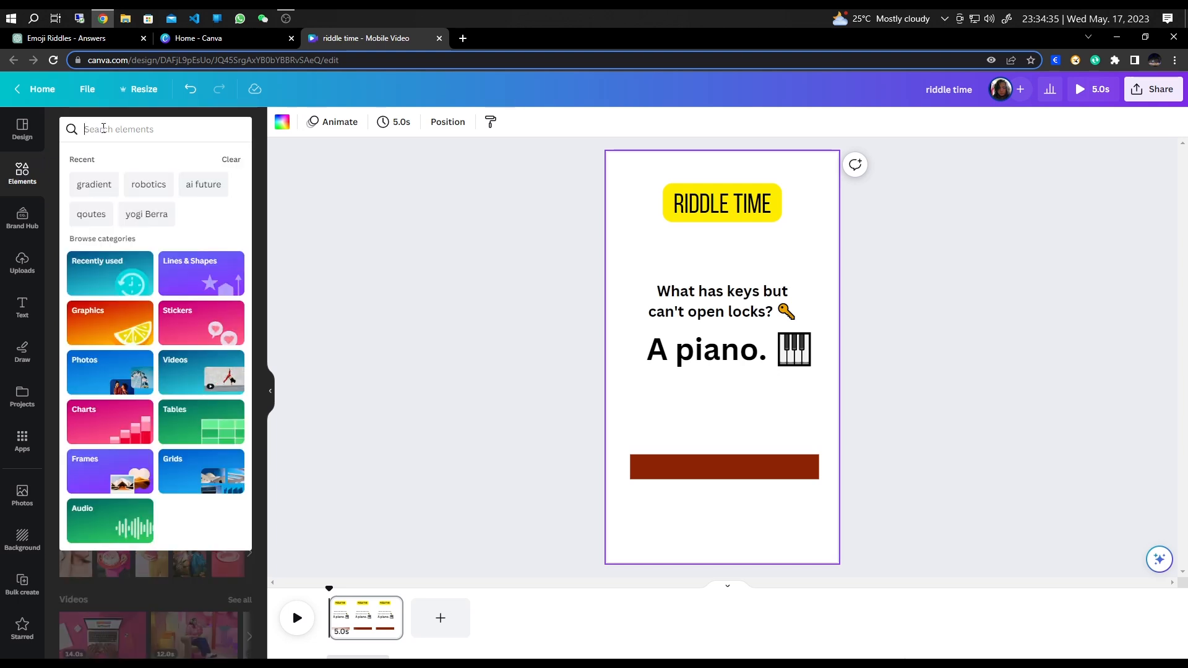
text(question m,a)
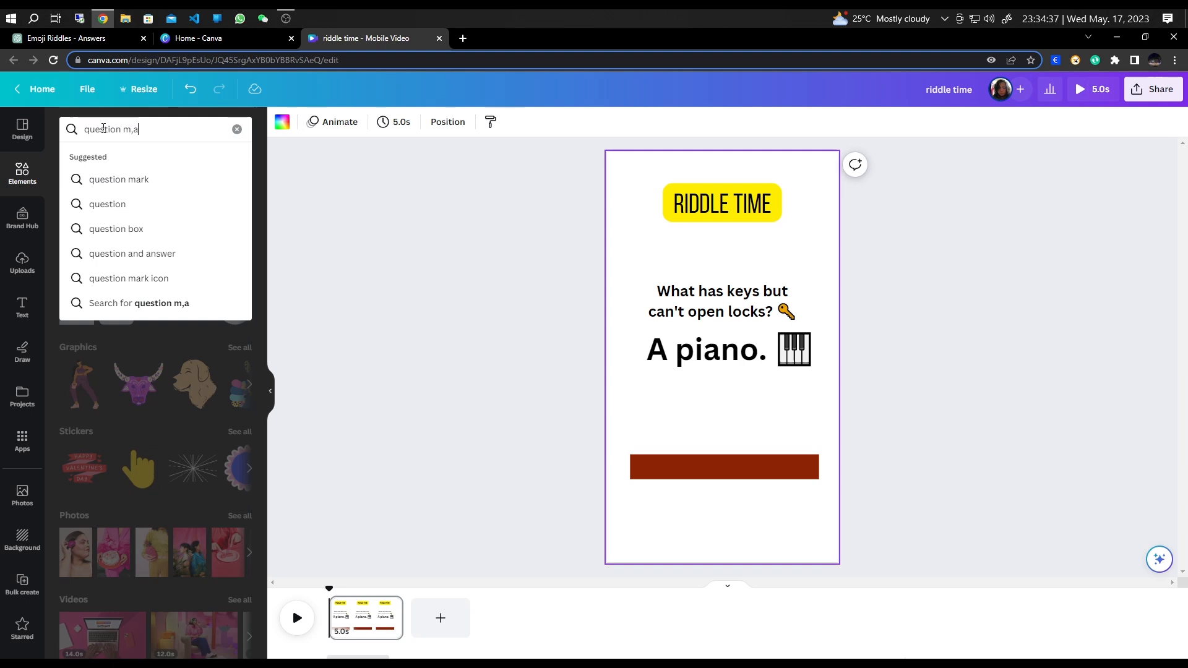
key(BackSpace)
key(BackSpace)
text(ar)
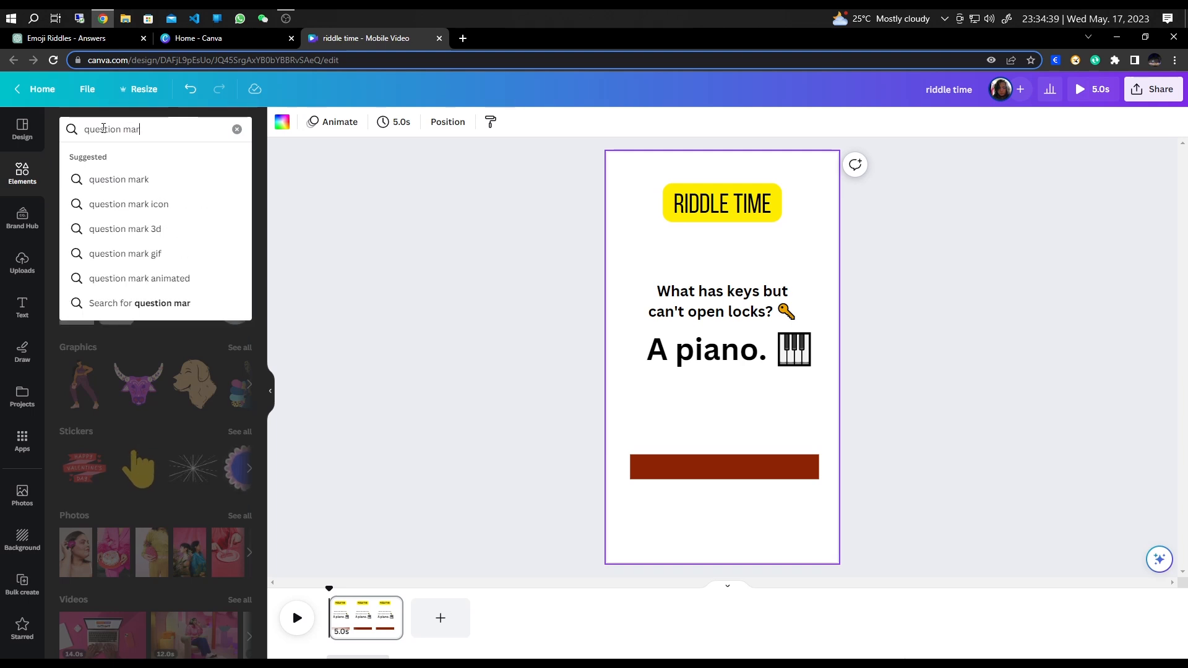
text(k)
key(Return)
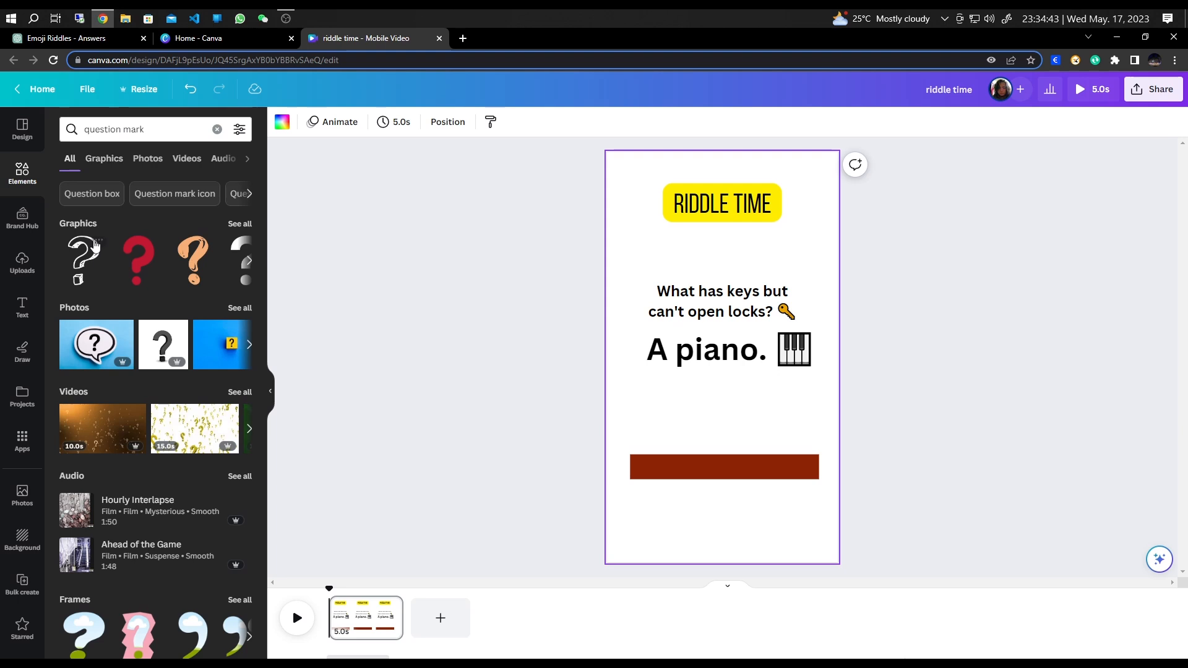
Step: Add the 10-second video of white question-mark speech bubbles on blue from the video results to the page
click(186, 161)
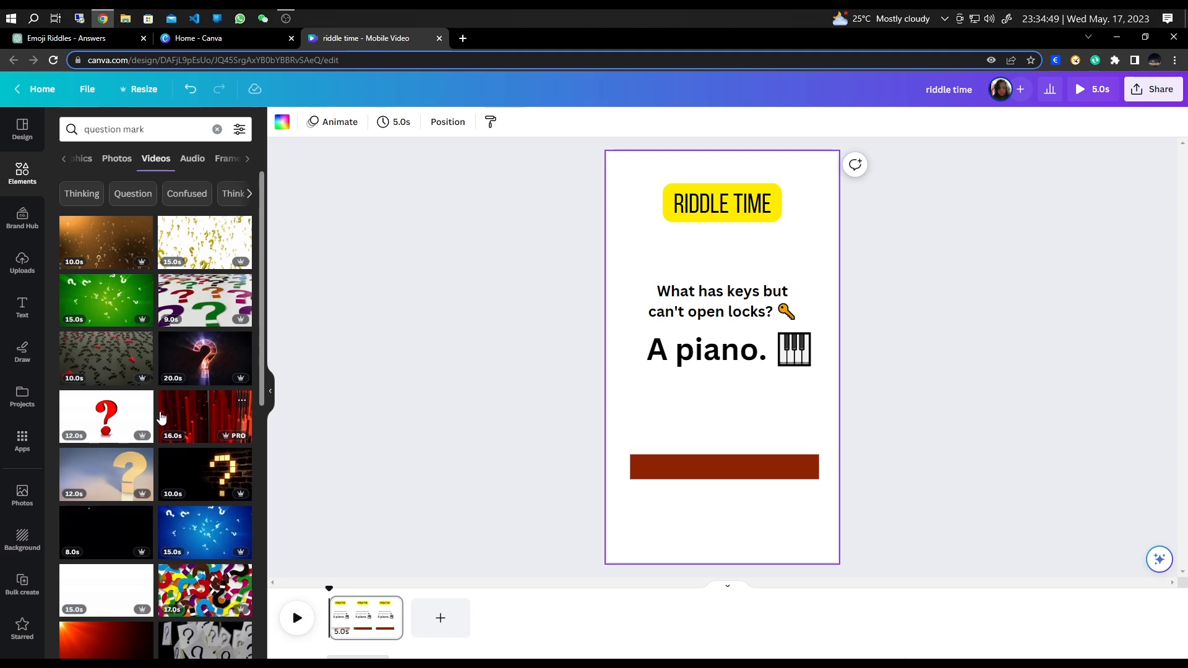
scroll(186, 320, down, 4)
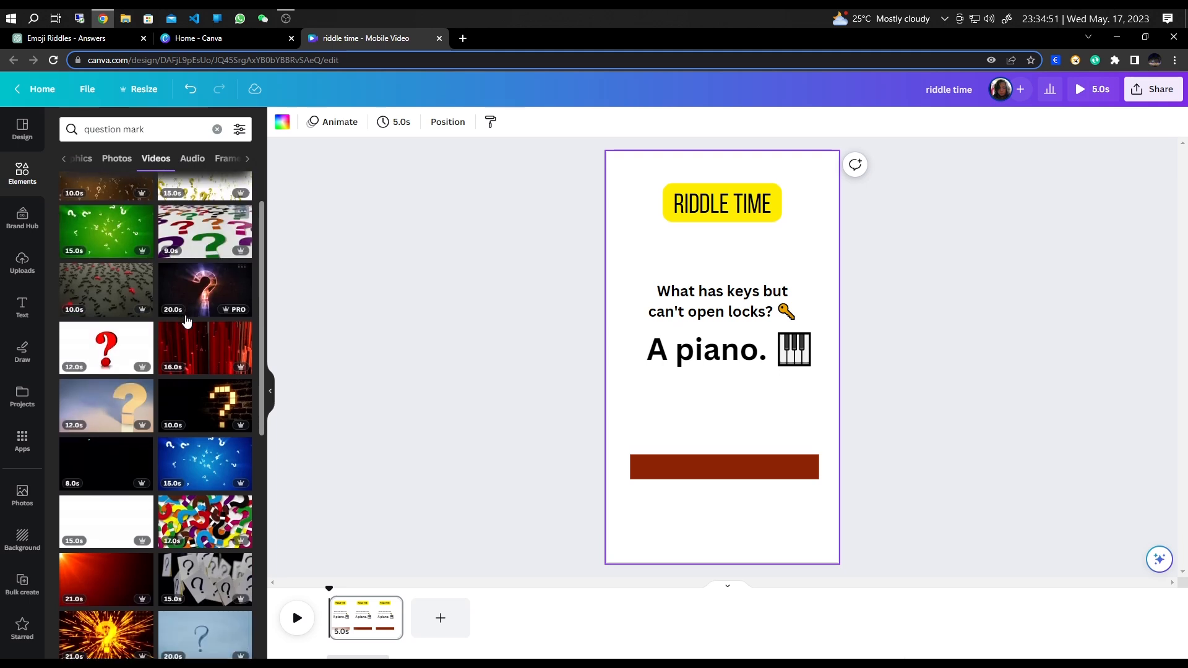
scroll(185, 319, down, 7)
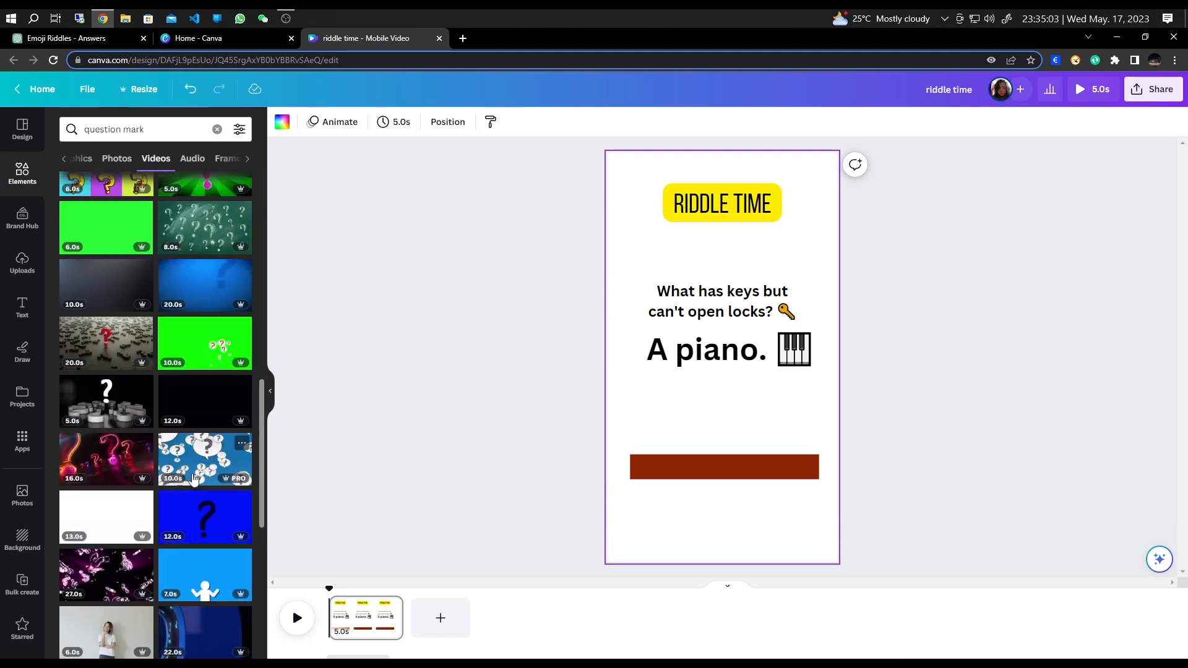
click(206, 462)
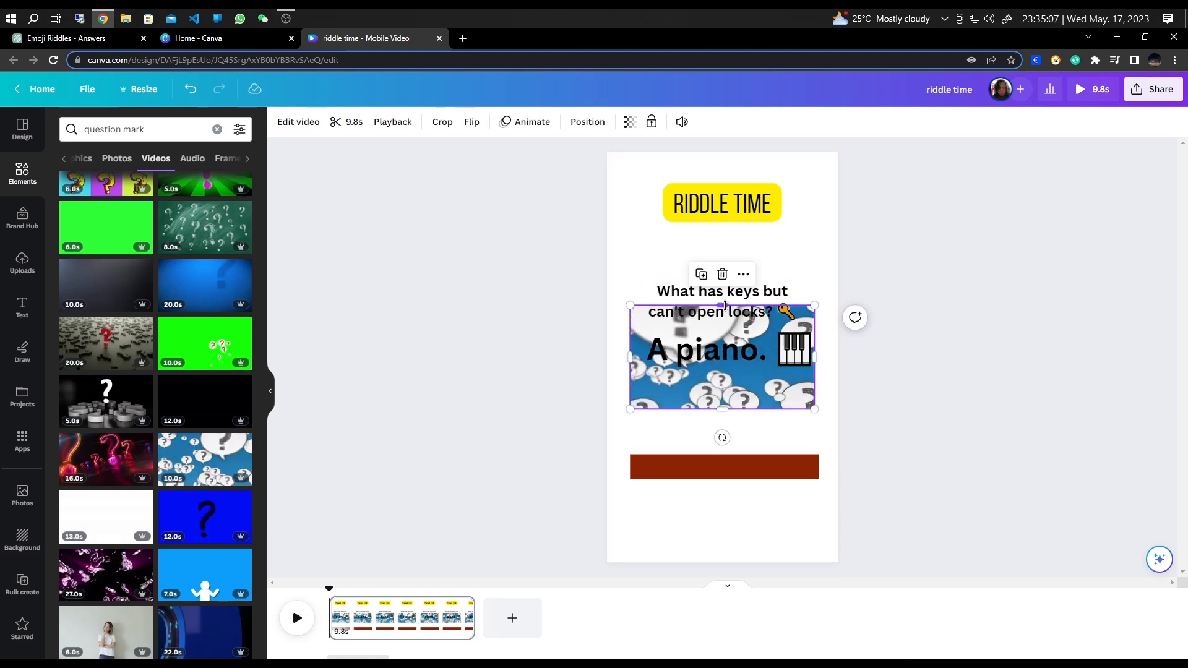
Step: Stretch the question-mark video over the whole page and set it as the background
drag(722, 305, 725, 152)
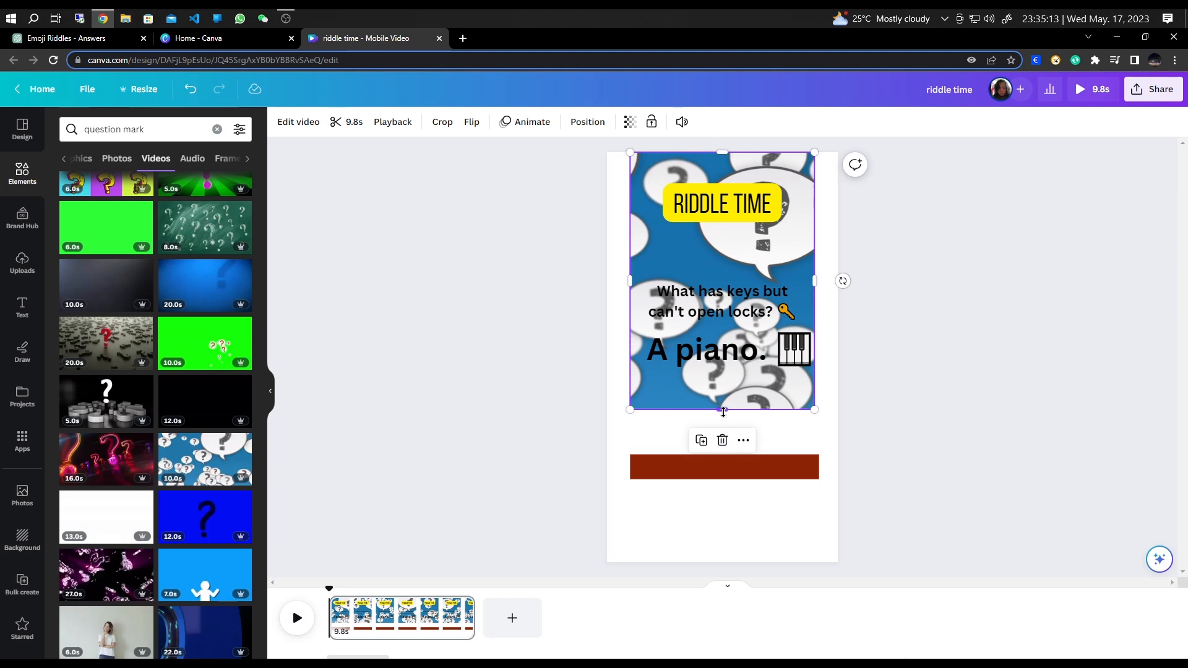
drag(723, 410, 720, 563)
drag(630, 365, 607, 358)
drag(812, 354, 838, 361)
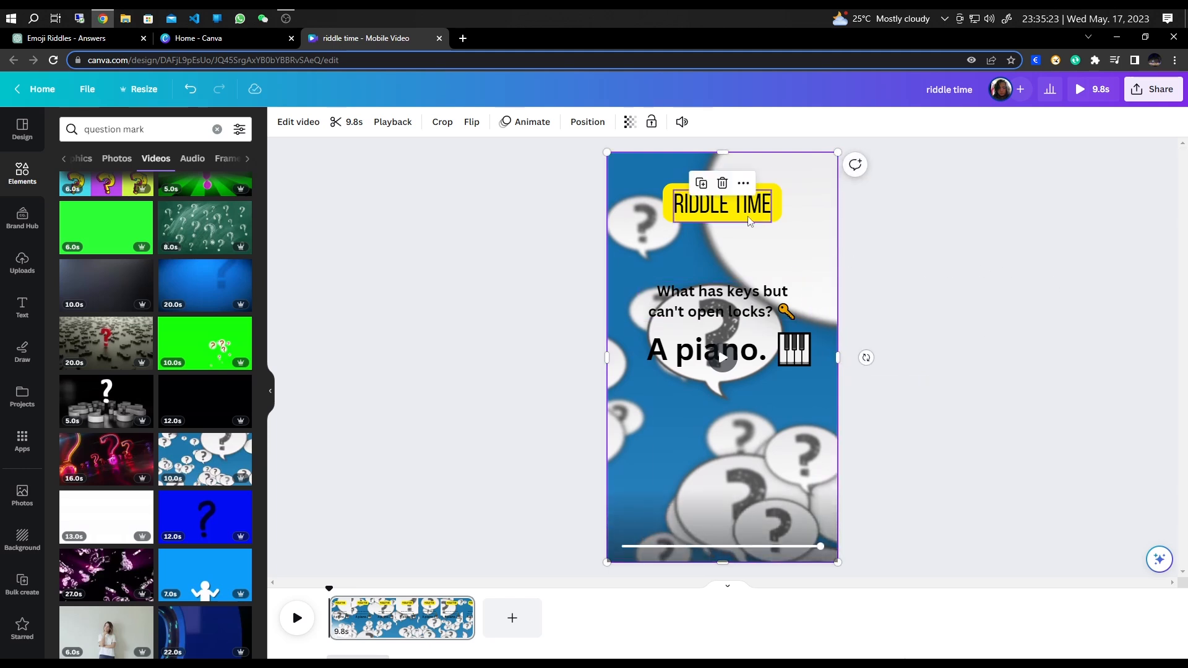
click(743, 184)
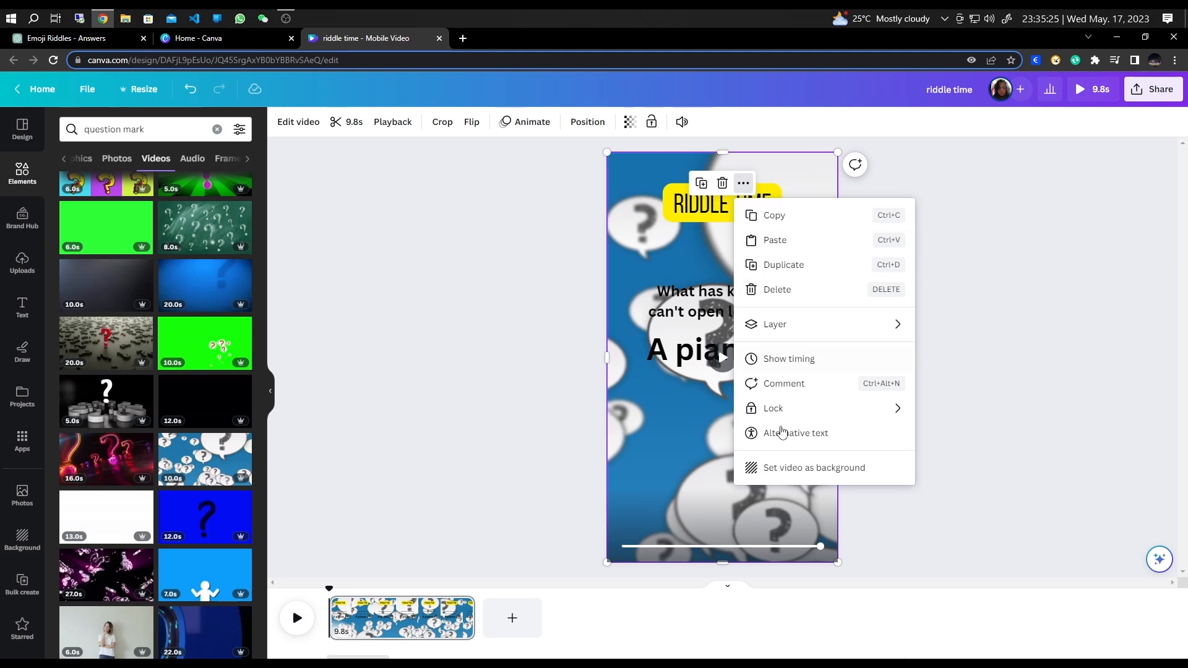
click(817, 469)
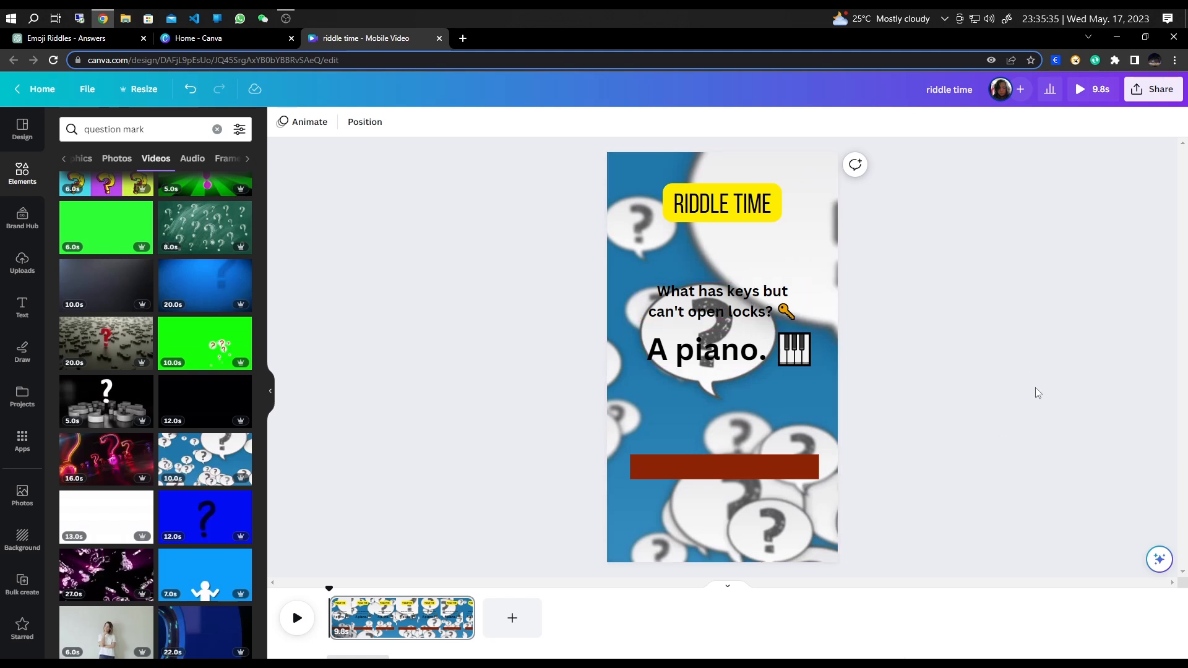
Step: Add another square shape and stretch it to cover the whole page as an overlay
click(23, 179)
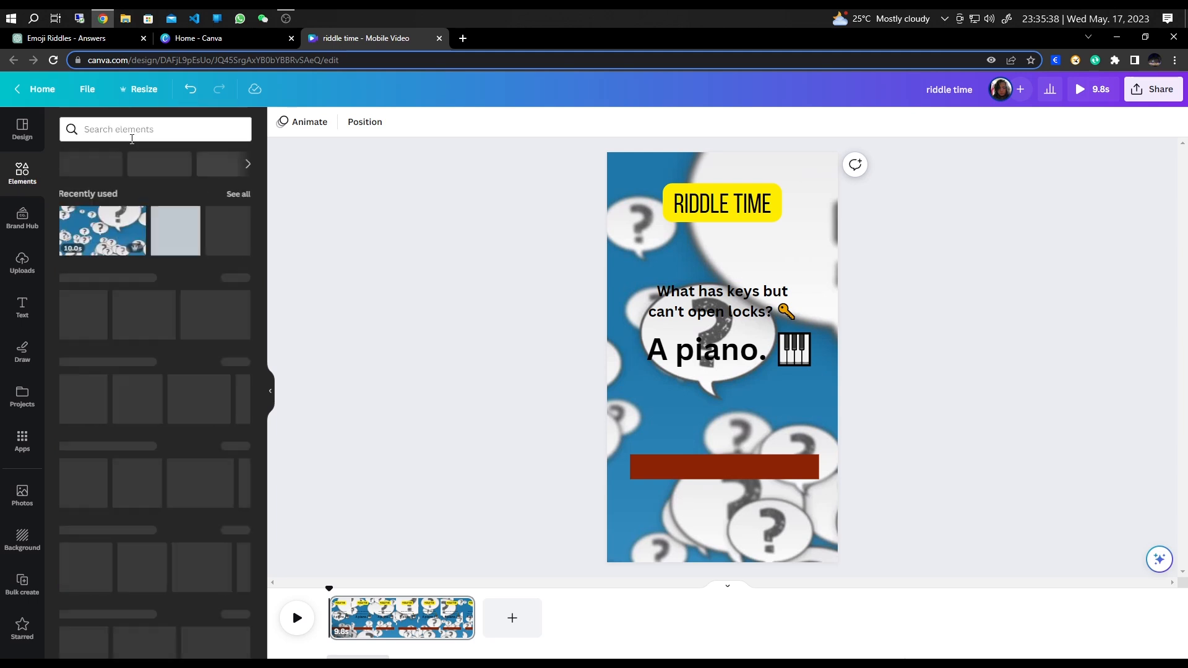
click(179, 248)
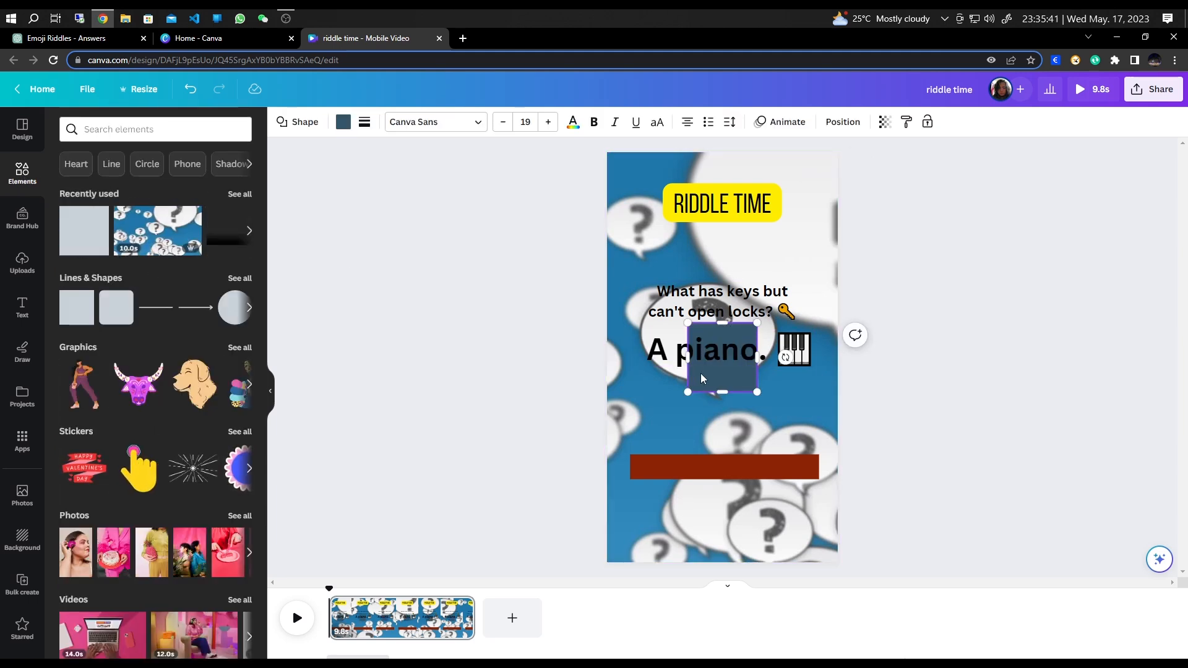
drag(730, 386, 840, 563)
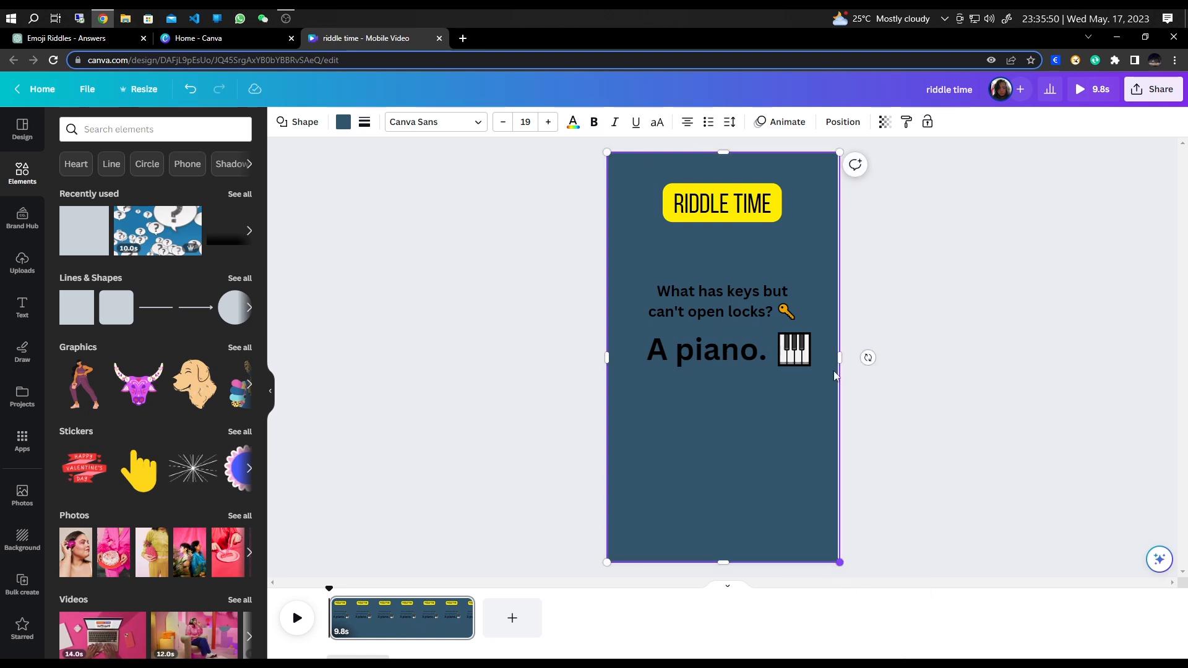
Step: Set the full-page overlay shape's transparency to 60
click(885, 122)
click(934, 192)
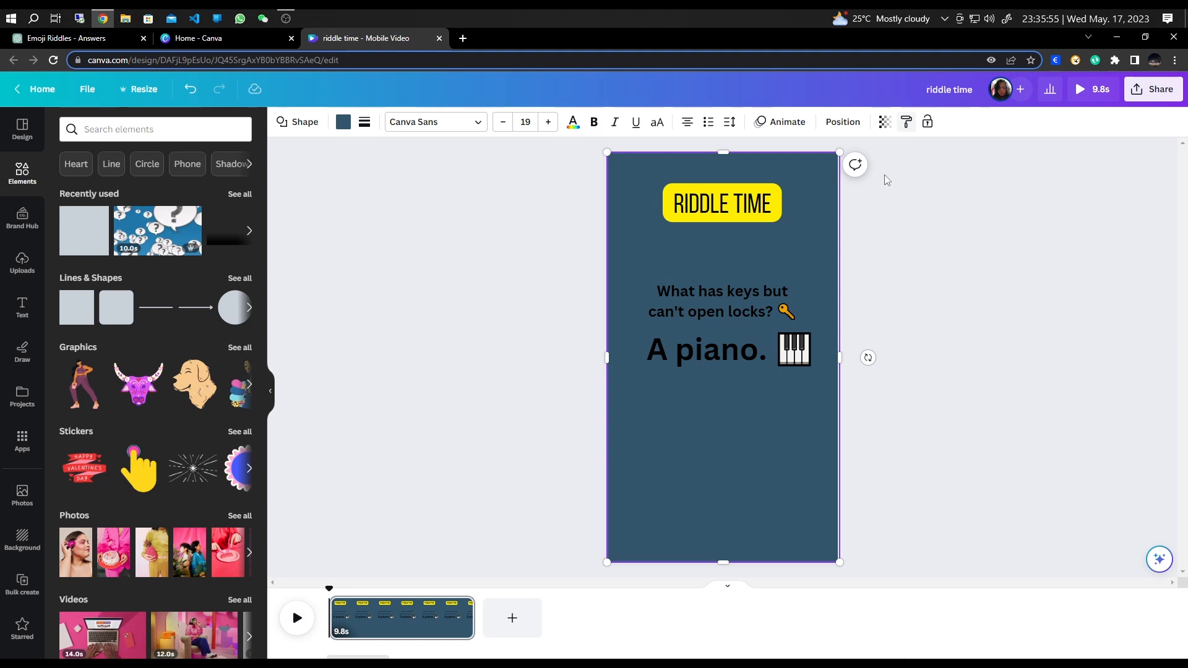
click(886, 123)
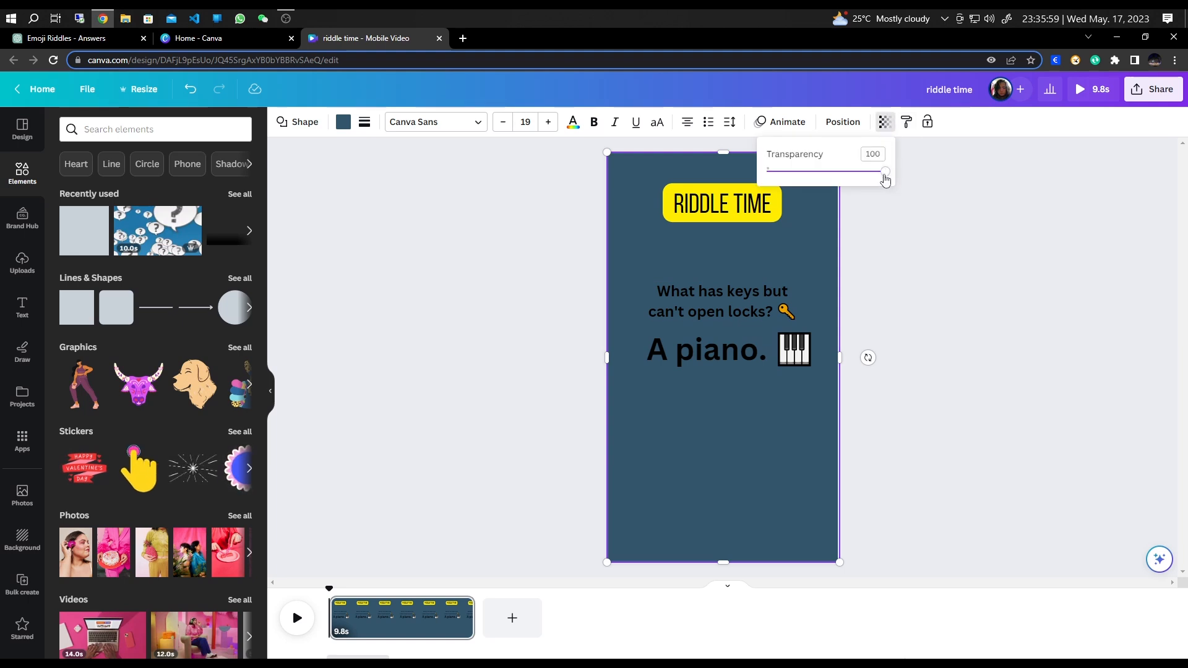
drag(884, 178, 843, 179)
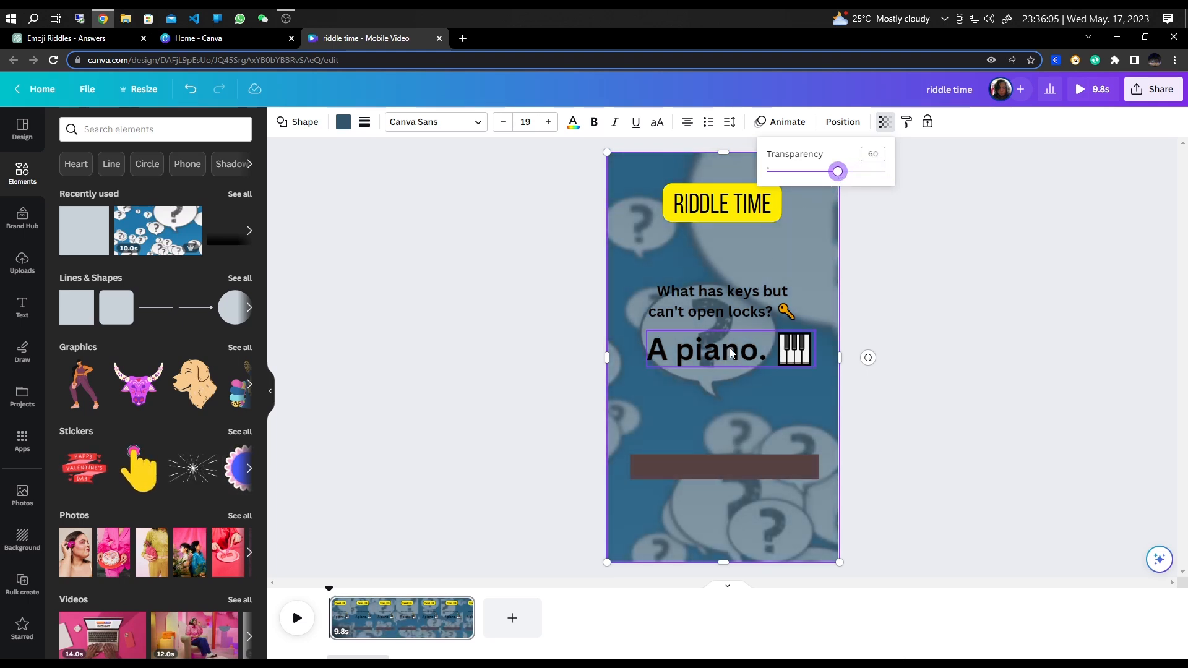
click(632, 176)
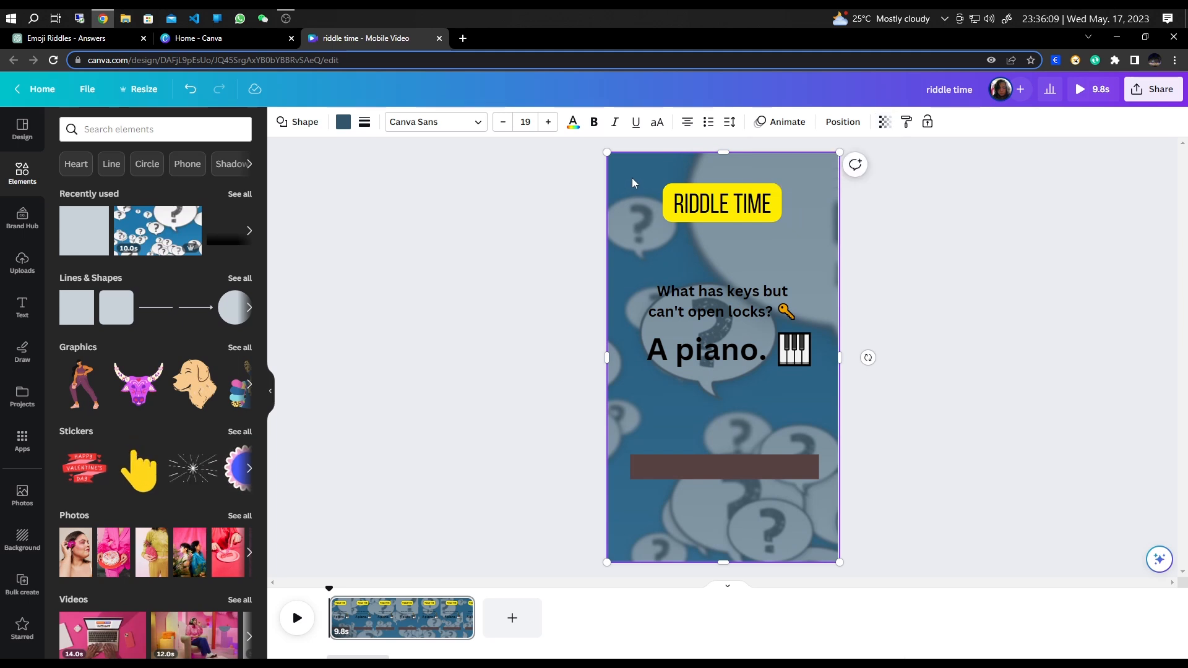
Step: Send the overlay shape one layer backward, behind the red bar, and deselect it
right_click(632, 177)
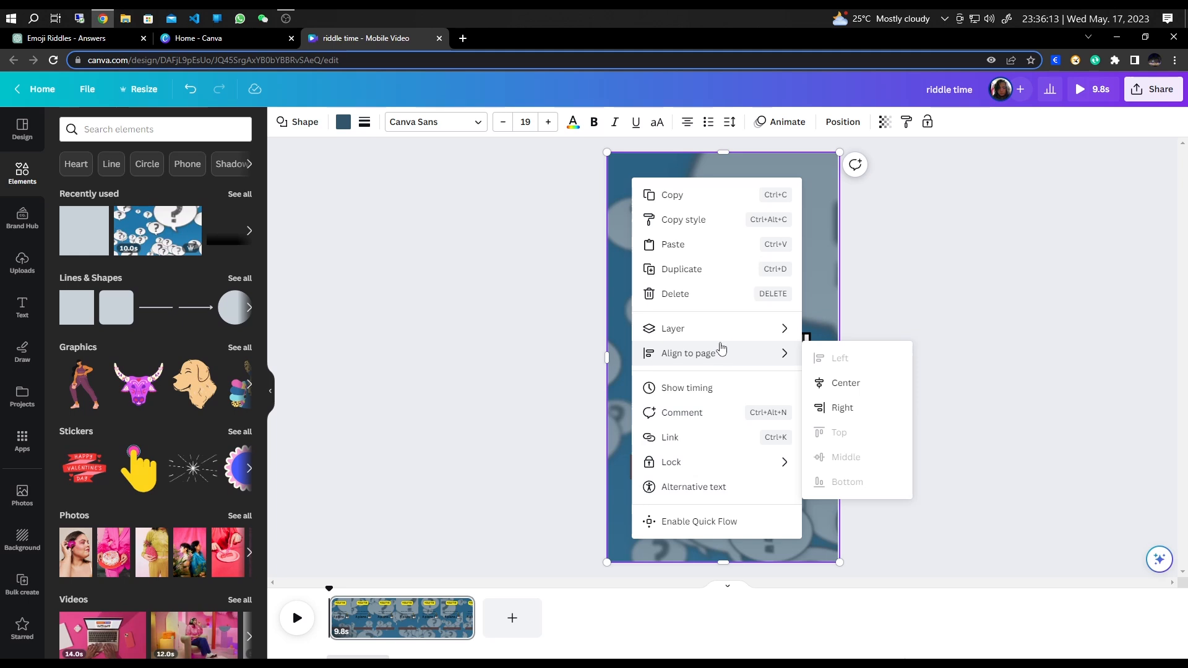
mouse_move(740, 337)
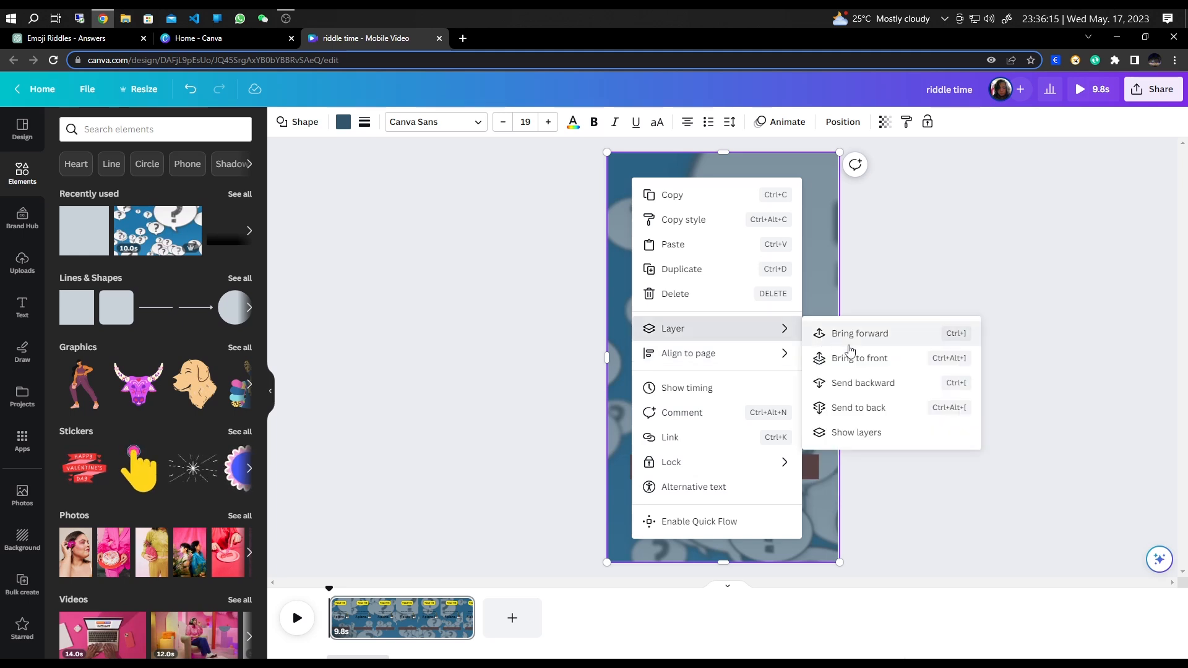
click(901, 392)
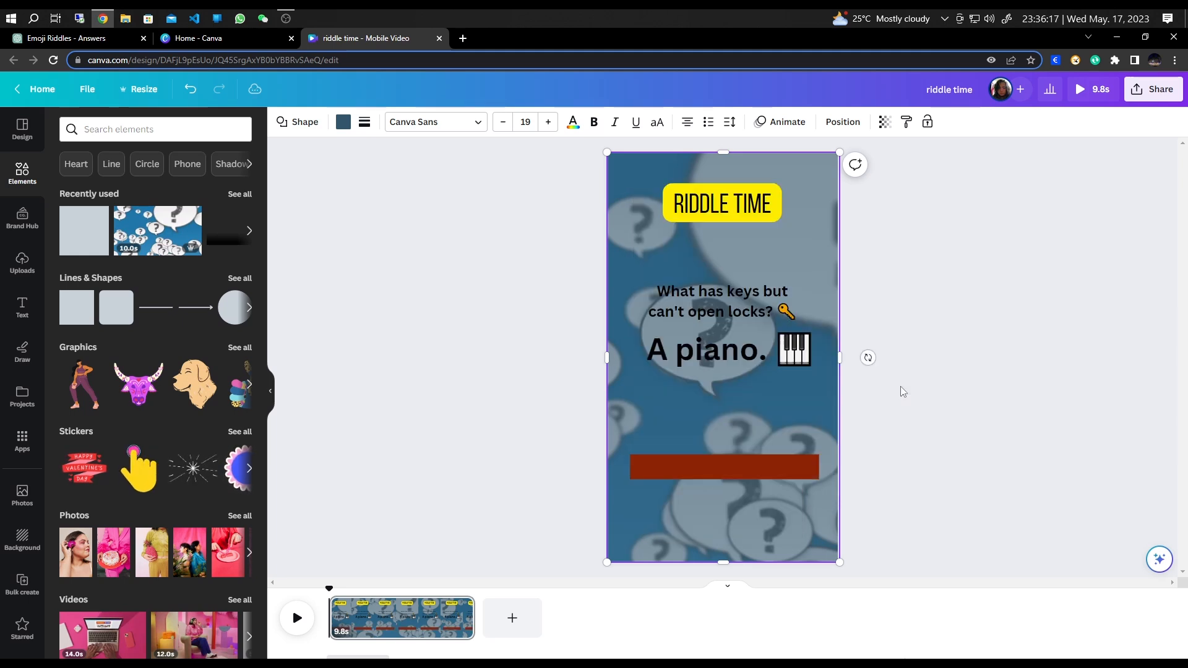
click(992, 443)
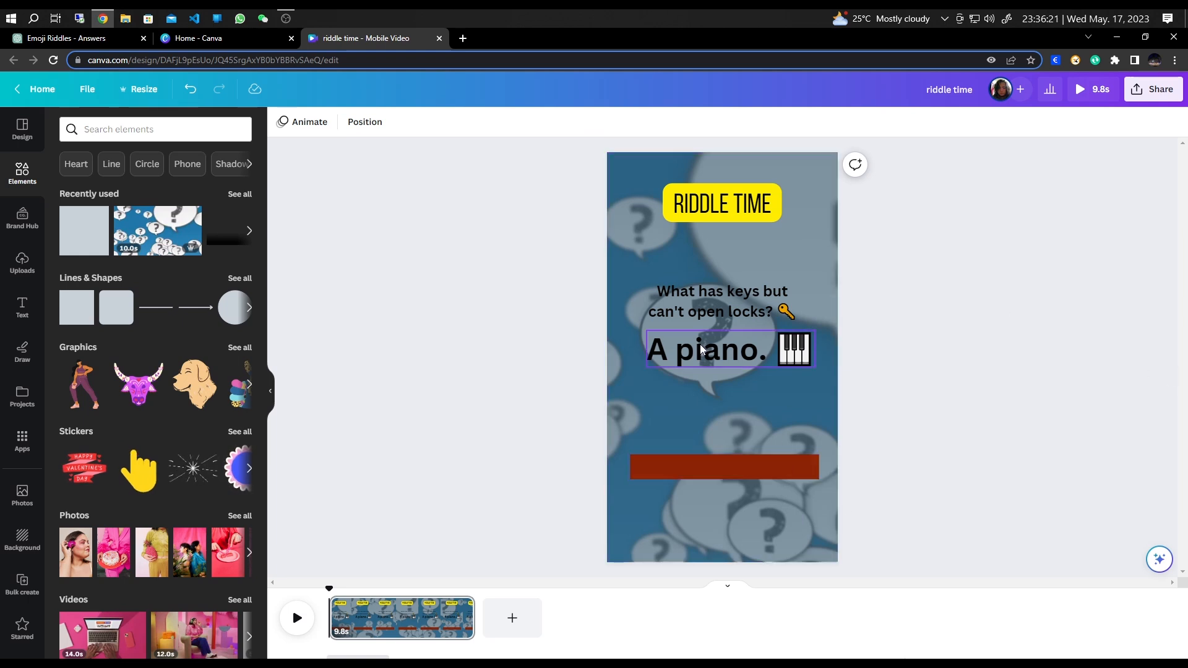
Step: Change the riddle question's text color to white
click(743, 311)
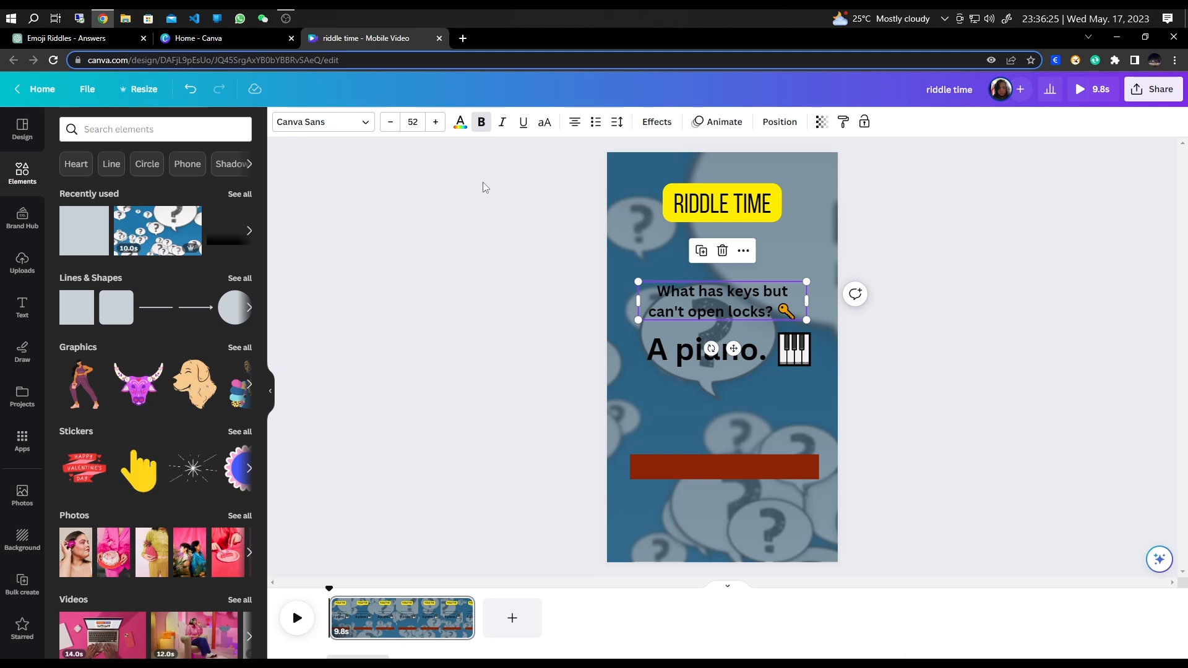
click(460, 122)
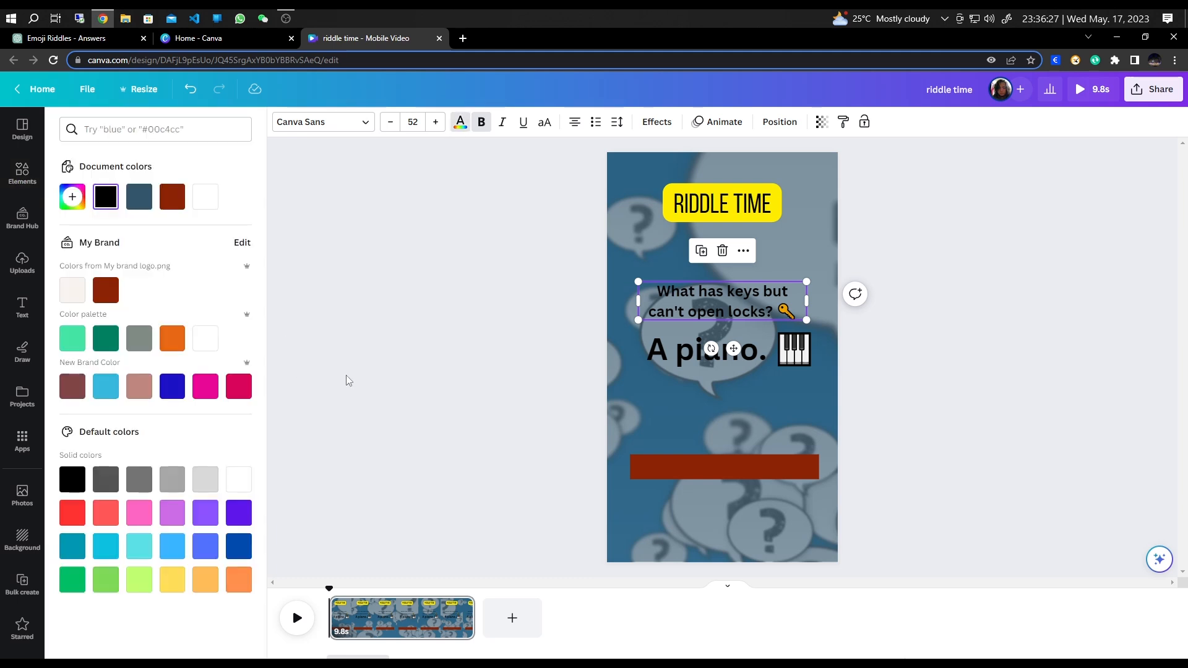
click(205, 337)
Step: Apply a Shadow effect to the riddle question in black with an offset of 73
click(656, 122)
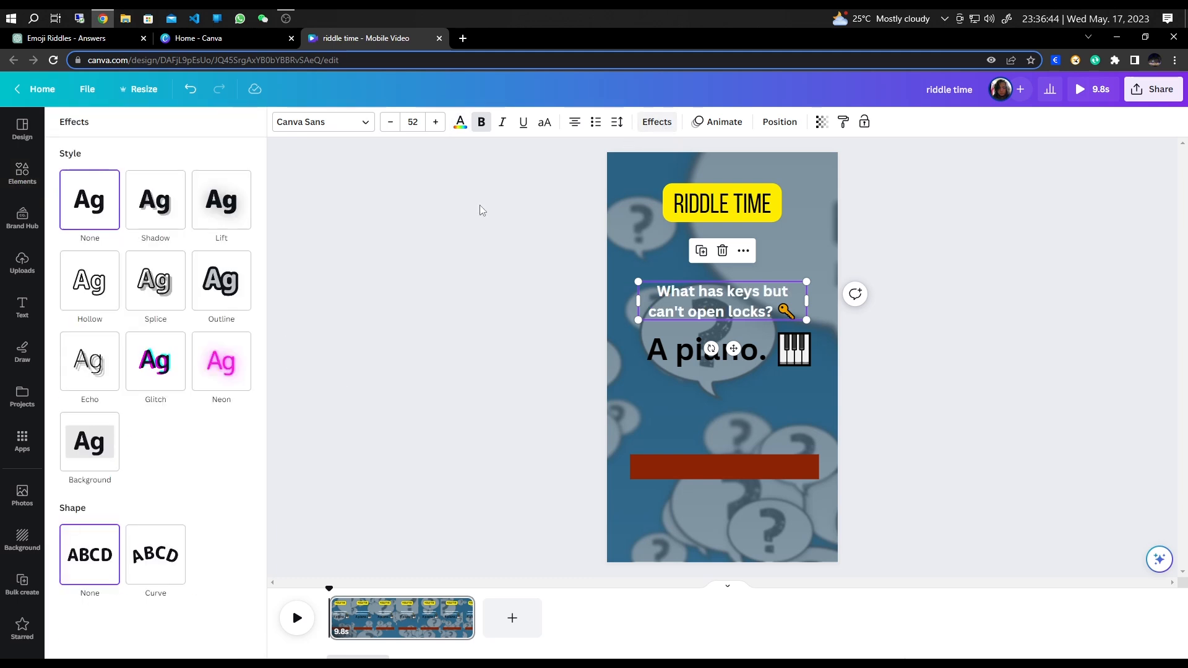
click(164, 206)
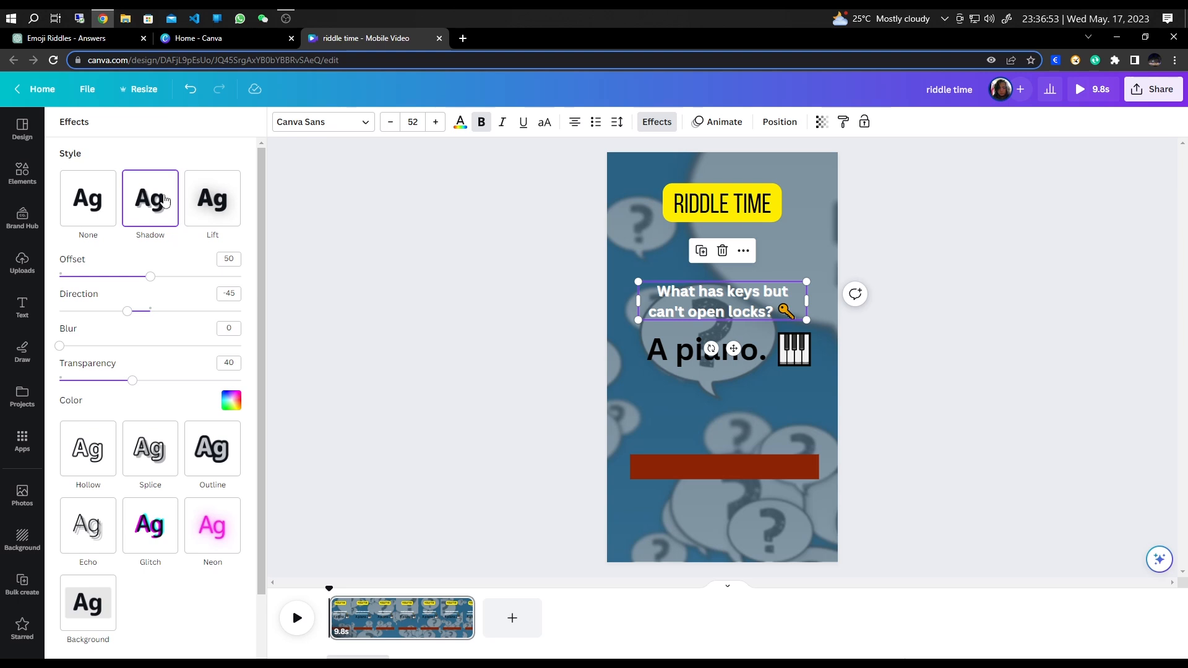
click(238, 405)
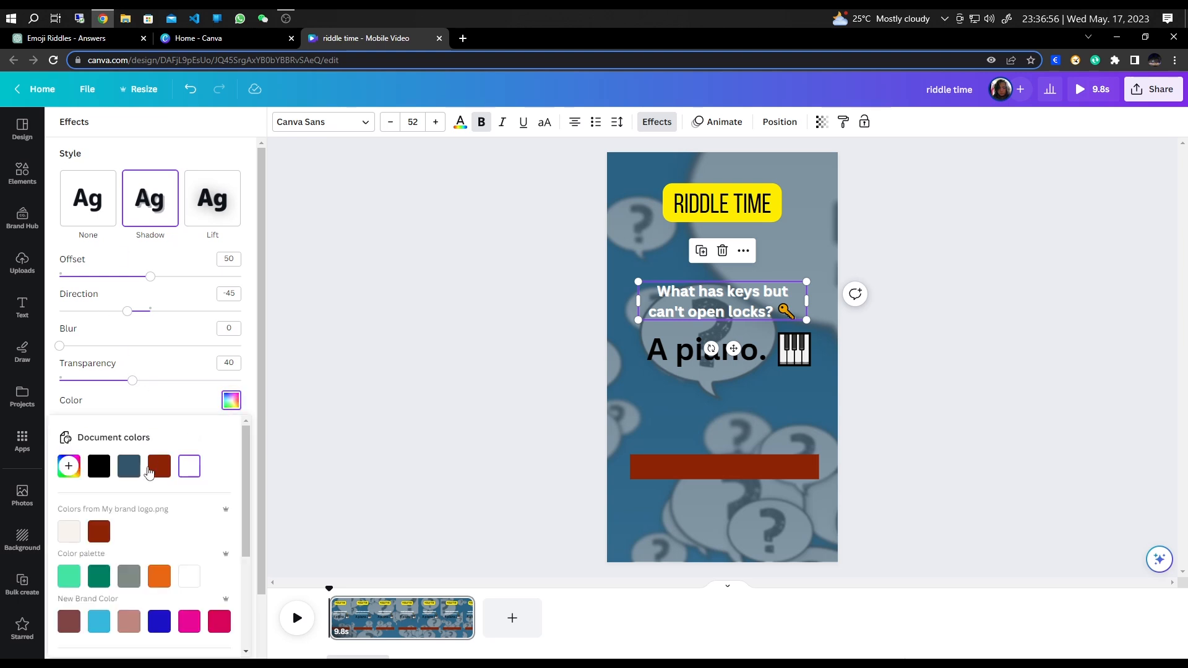
click(101, 472)
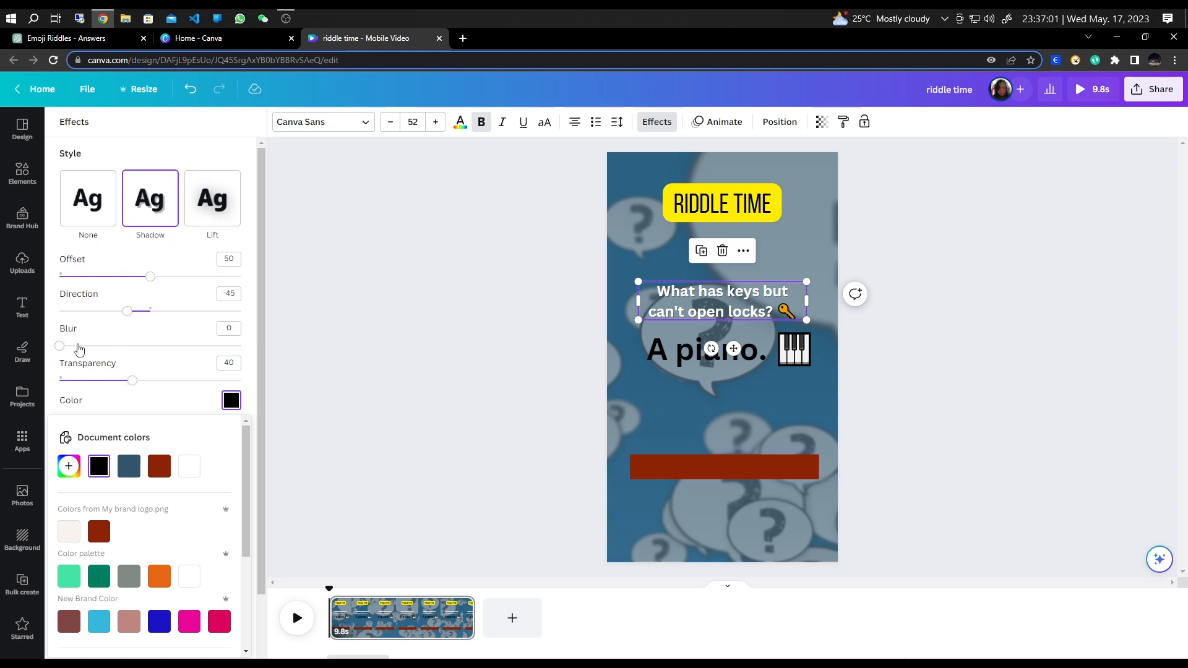
drag(153, 282, 193, 285)
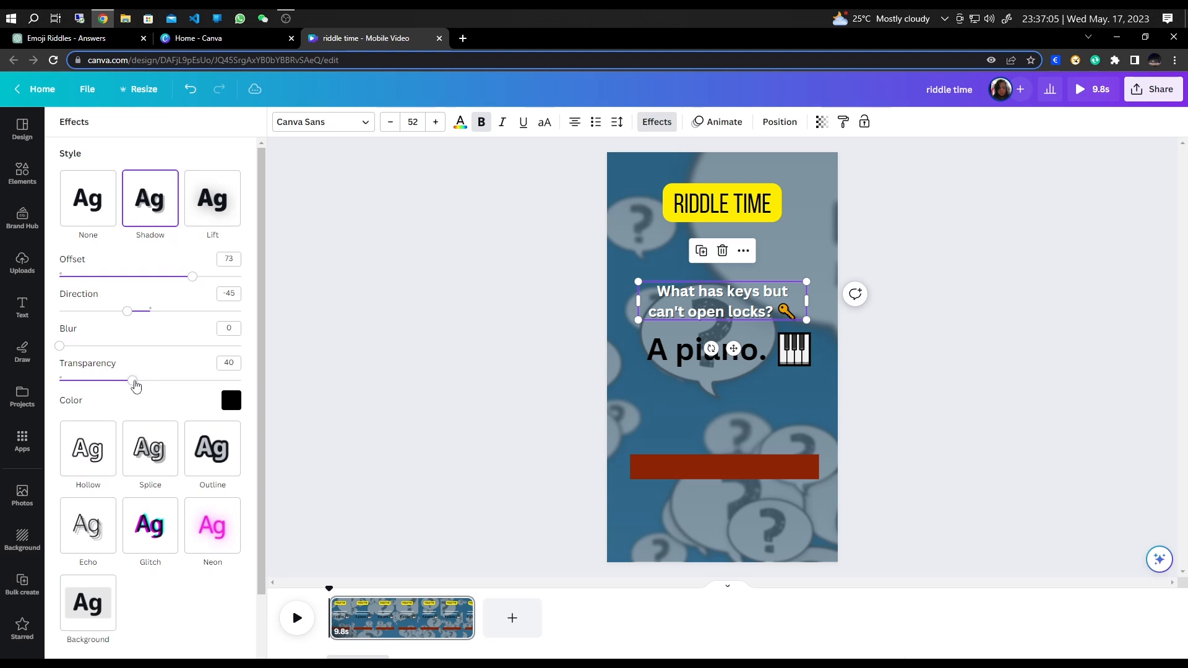
Step: Increase the transparency value of the riddle question's shadow and deselect the text
drag(136, 386, 169, 386)
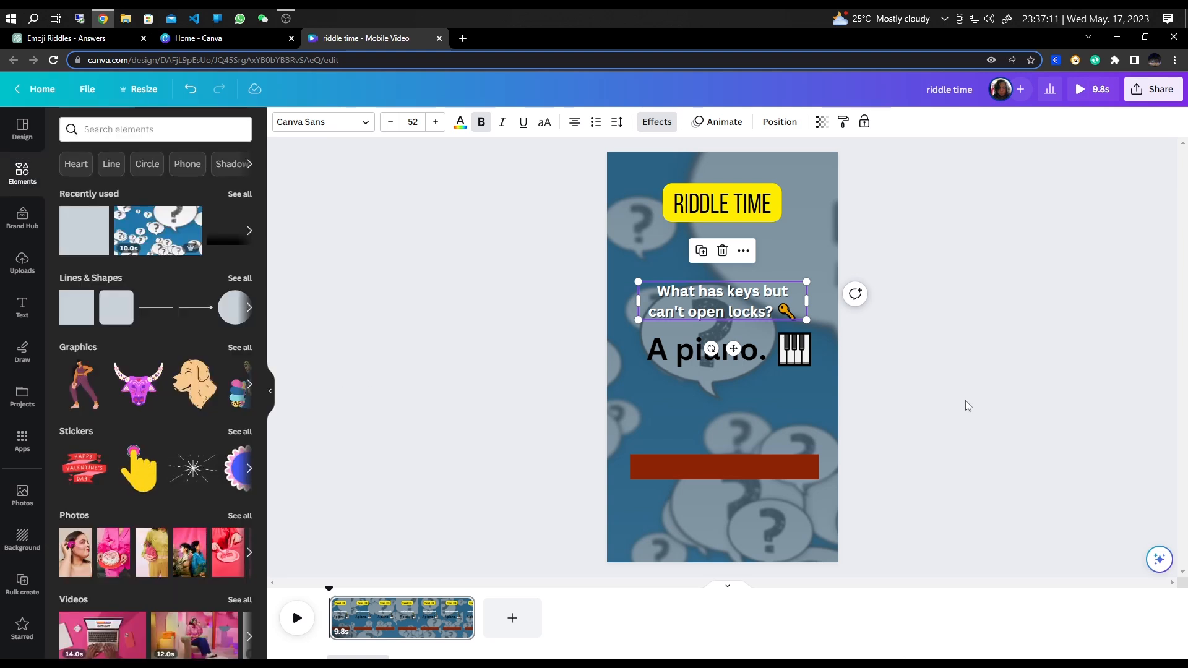
click(966, 402)
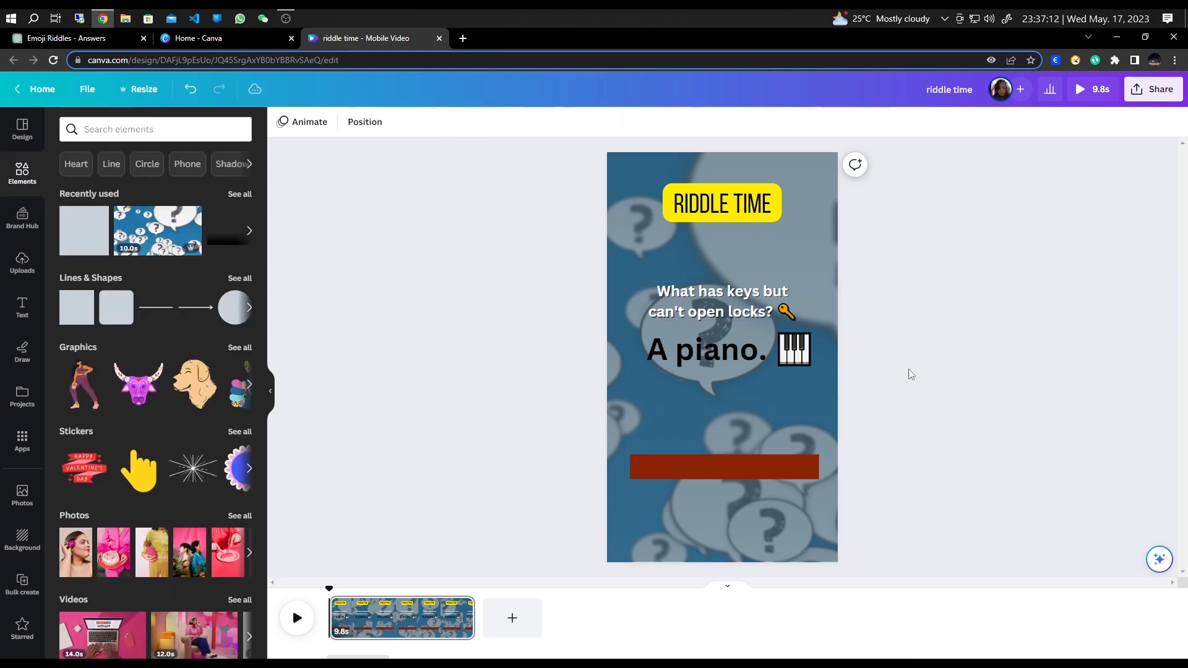
Step: Change the text color of the answer "A piano." to white
click(741, 360)
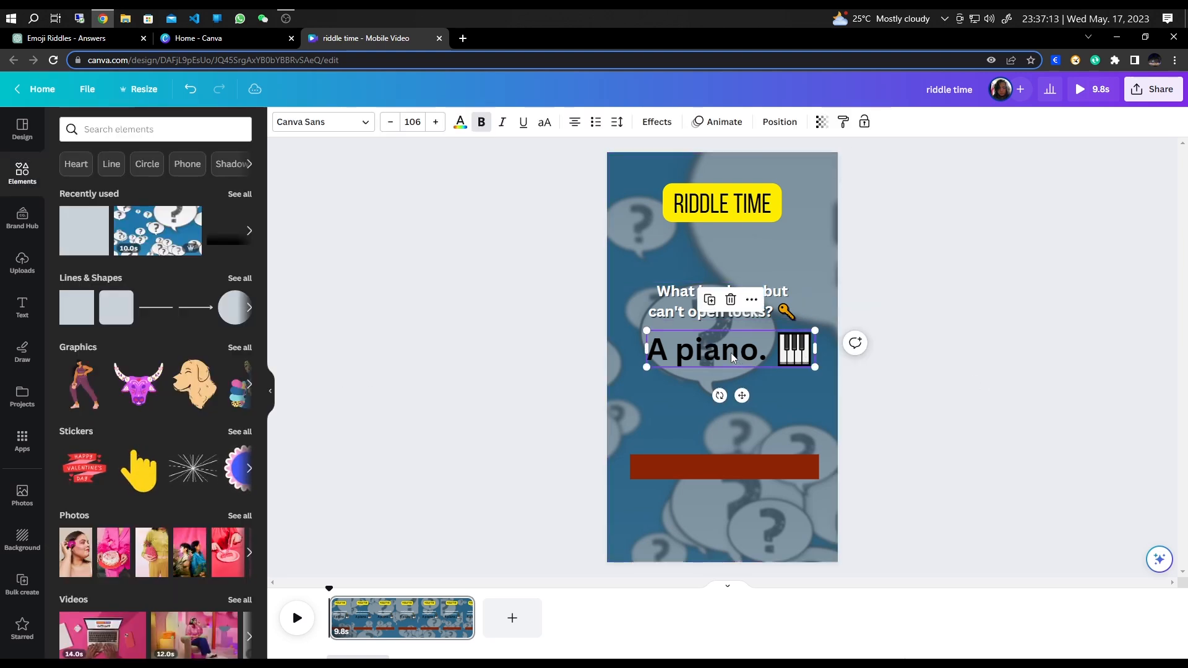
click(459, 124)
click(204, 338)
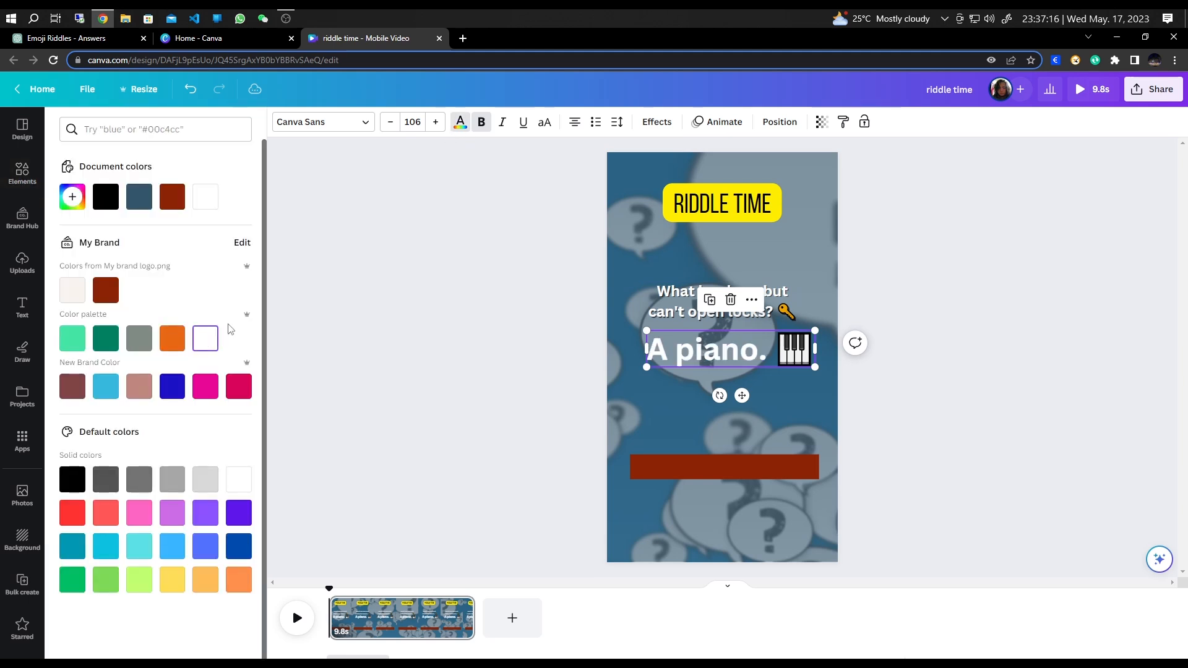
Step: Apply a black Shadow effect to the answer text with transparency 77 and an increased offset
click(656, 122)
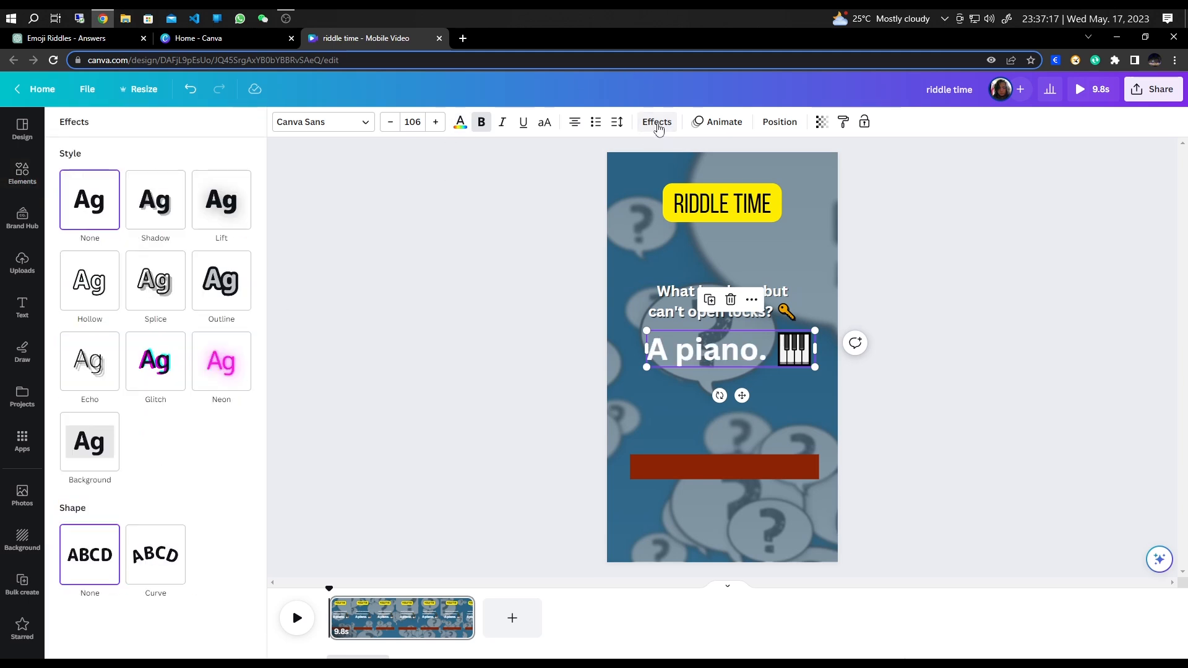
click(150, 232)
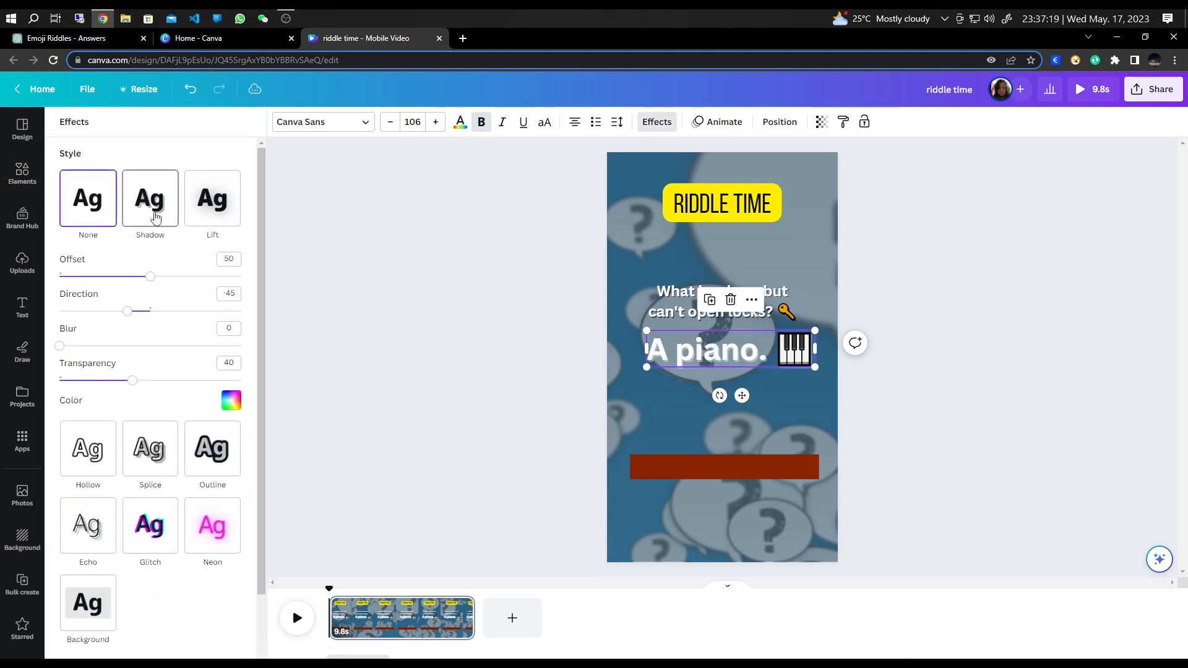
click(230, 400)
click(106, 471)
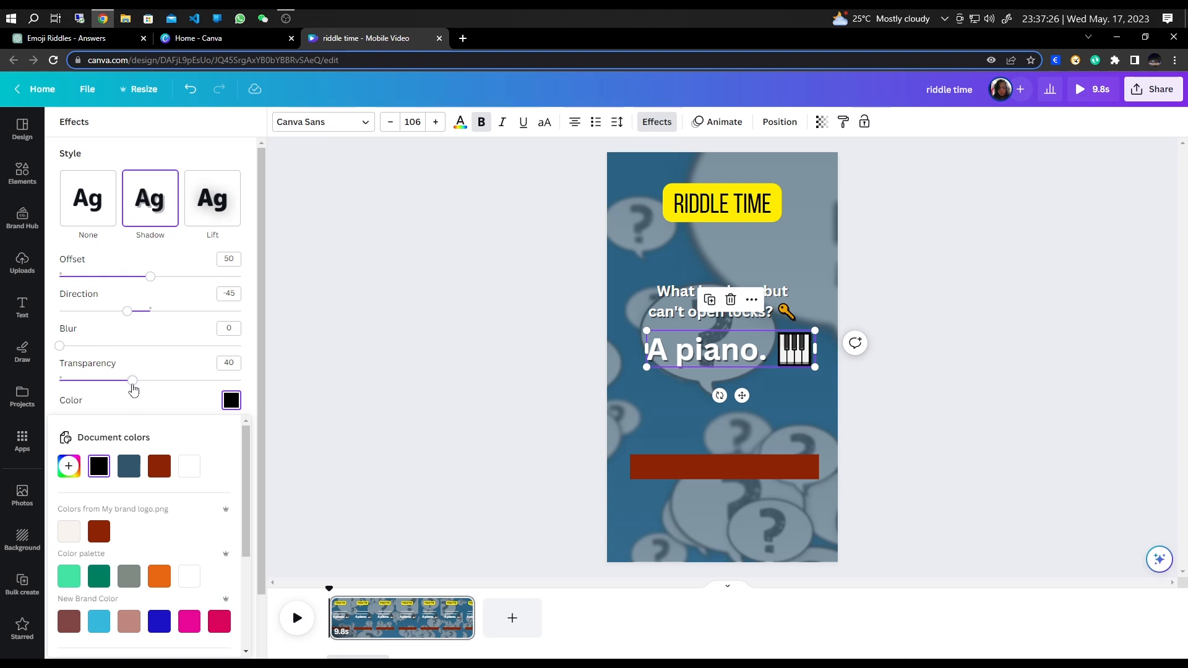
drag(133, 380, 188, 374)
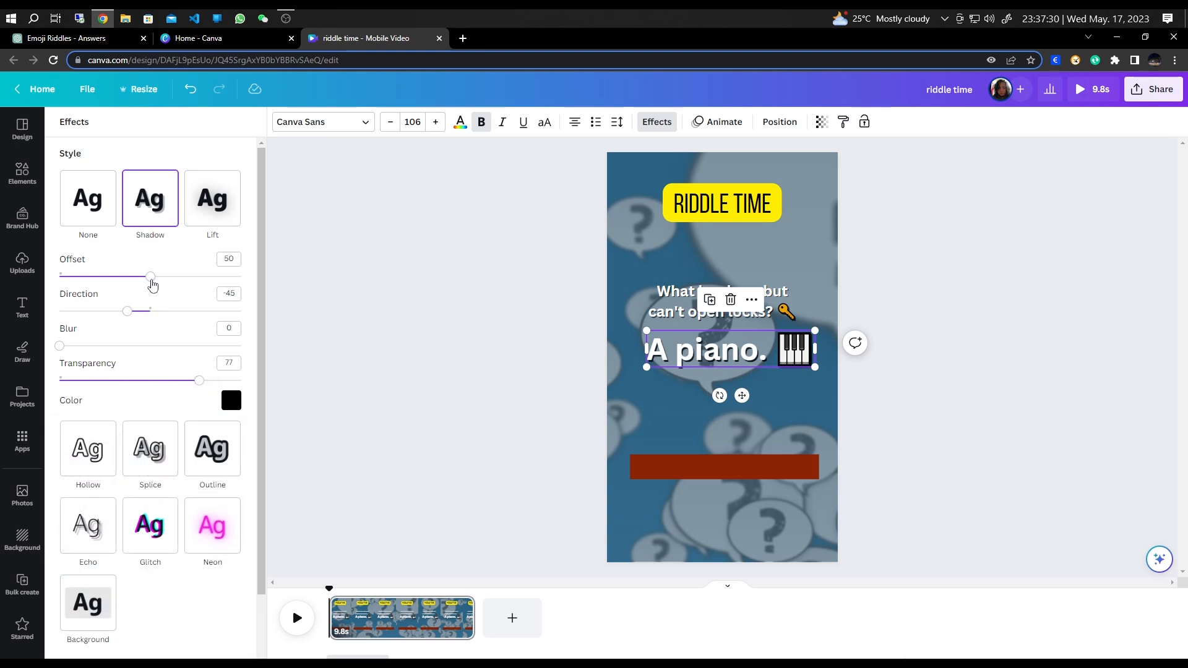
drag(153, 284, 179, 284)
click(961, 432)
click(953, 430)
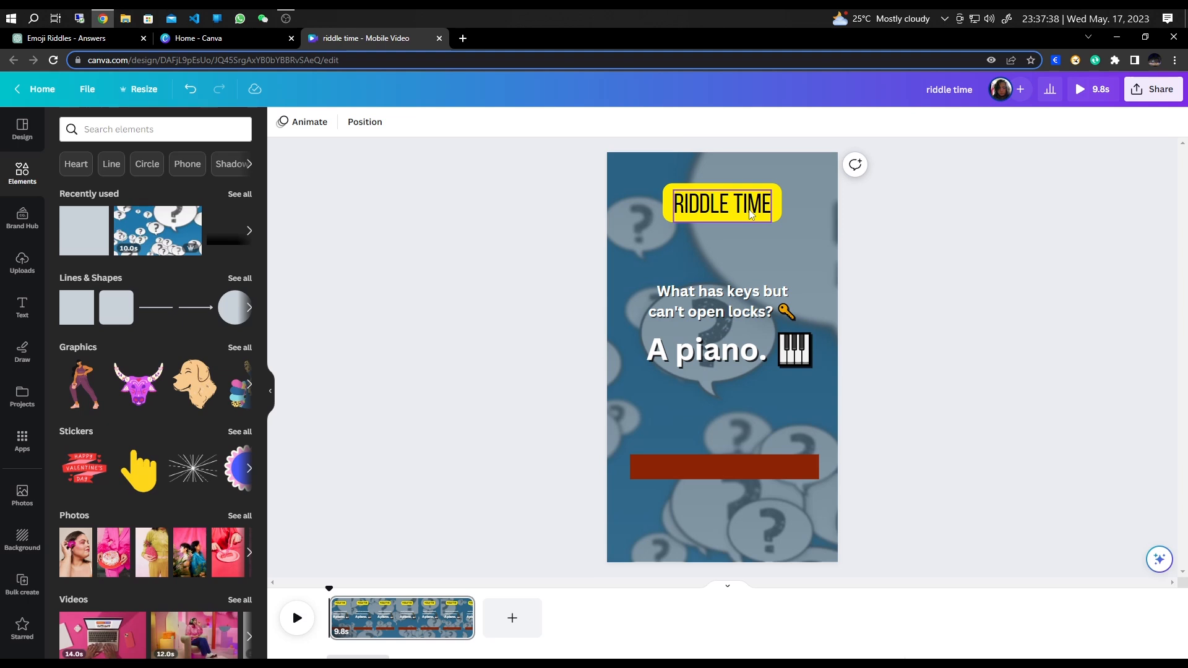
Step: Apply the Typewriter text animation to the RIDDLE TIME title
click(709, 209)
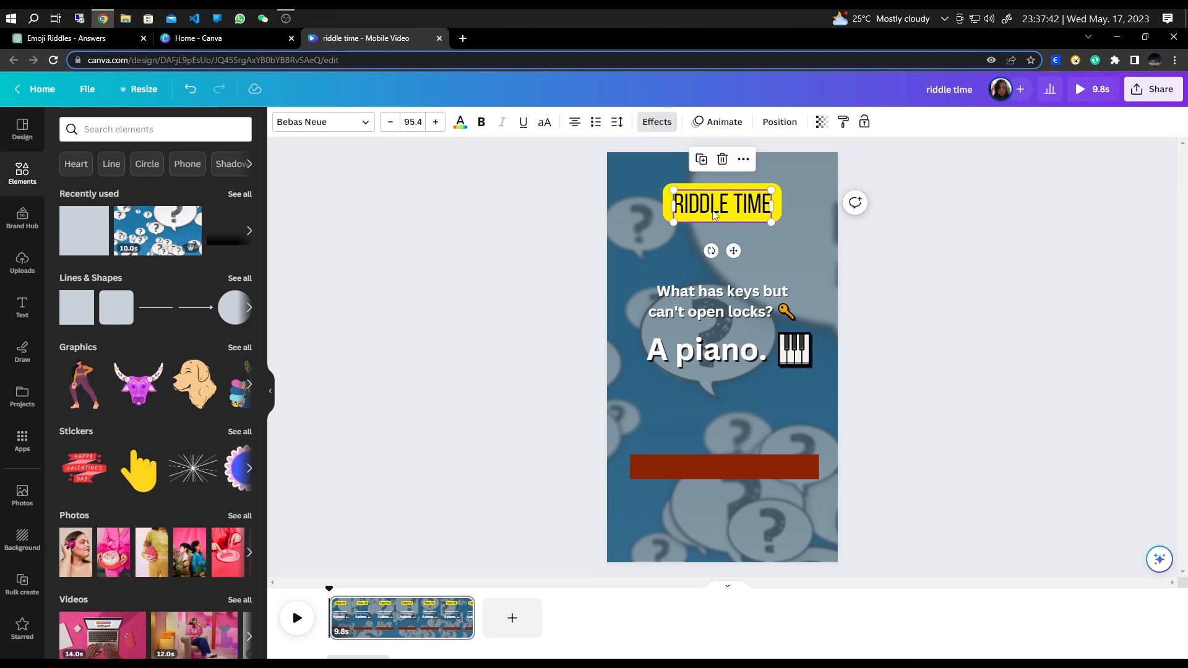
click(721, 125)
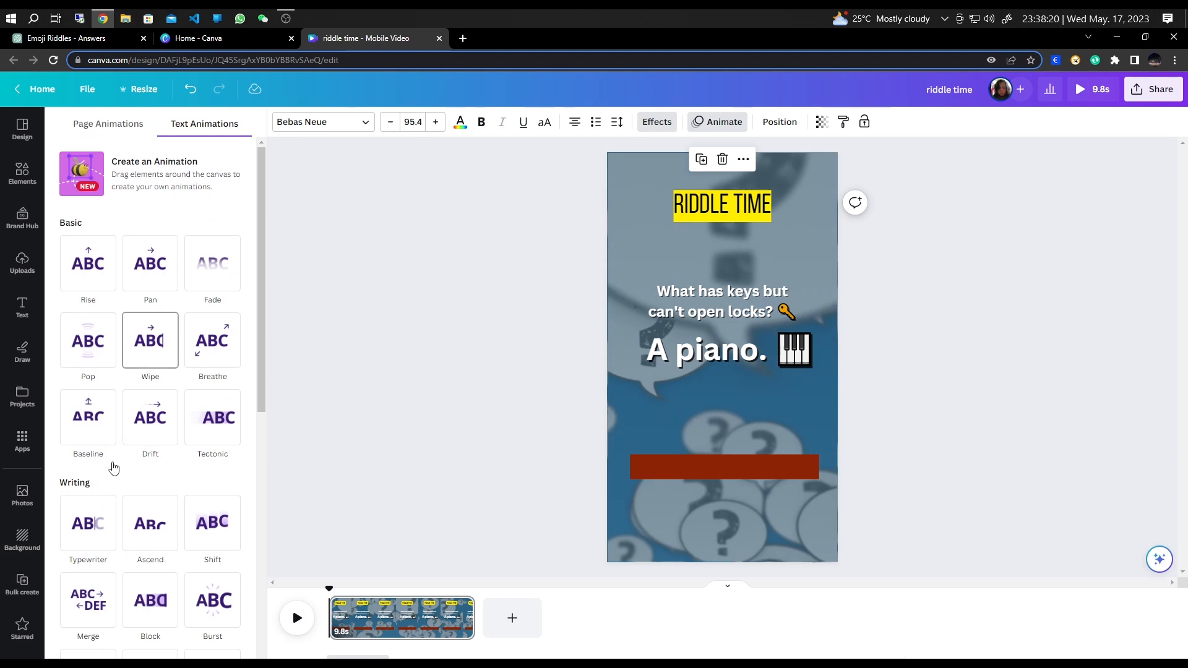
click(91, 534)
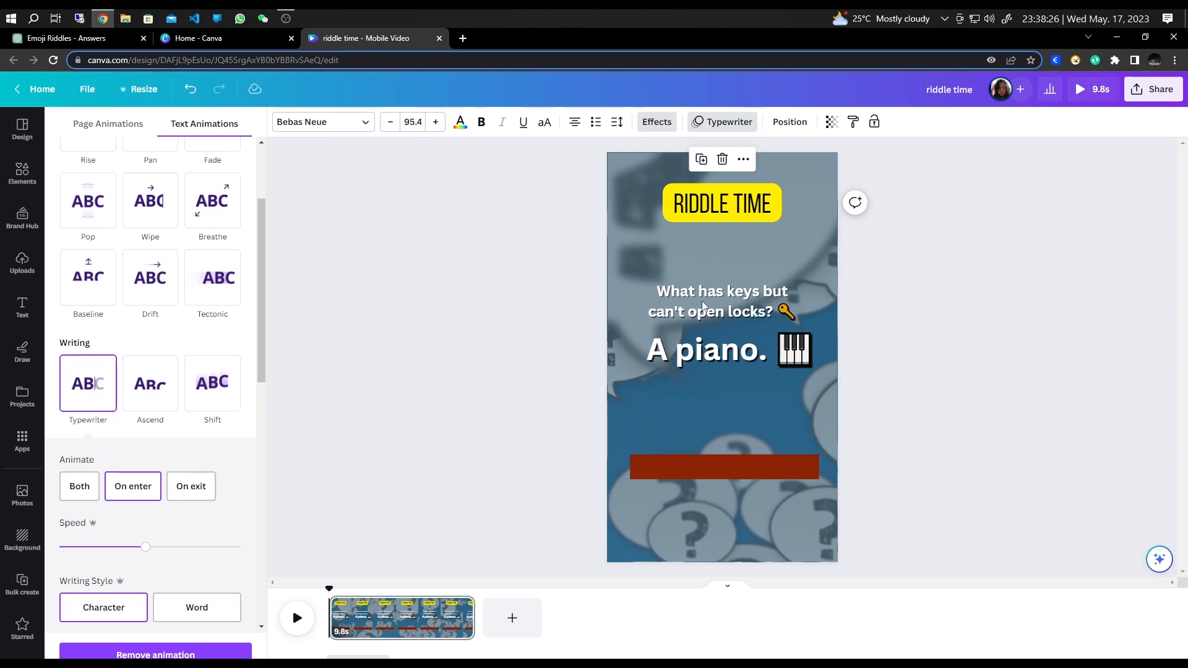
Step: Apply the Bounce text animation to the riddle question
click(738, 310)
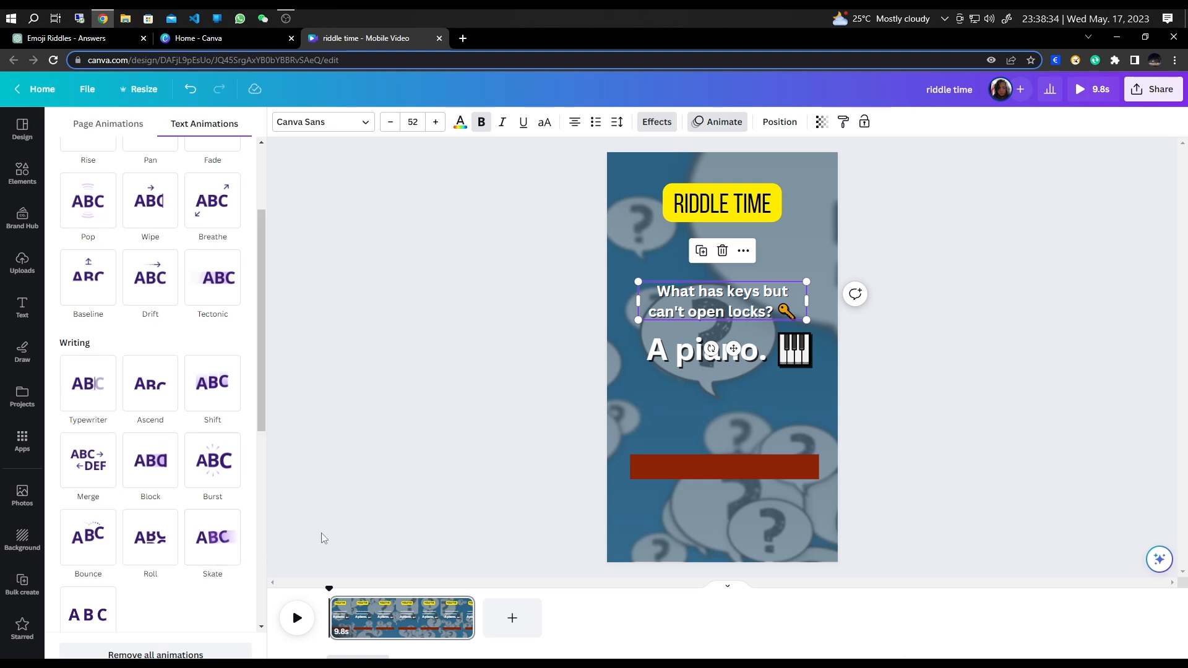
click(90, 538)
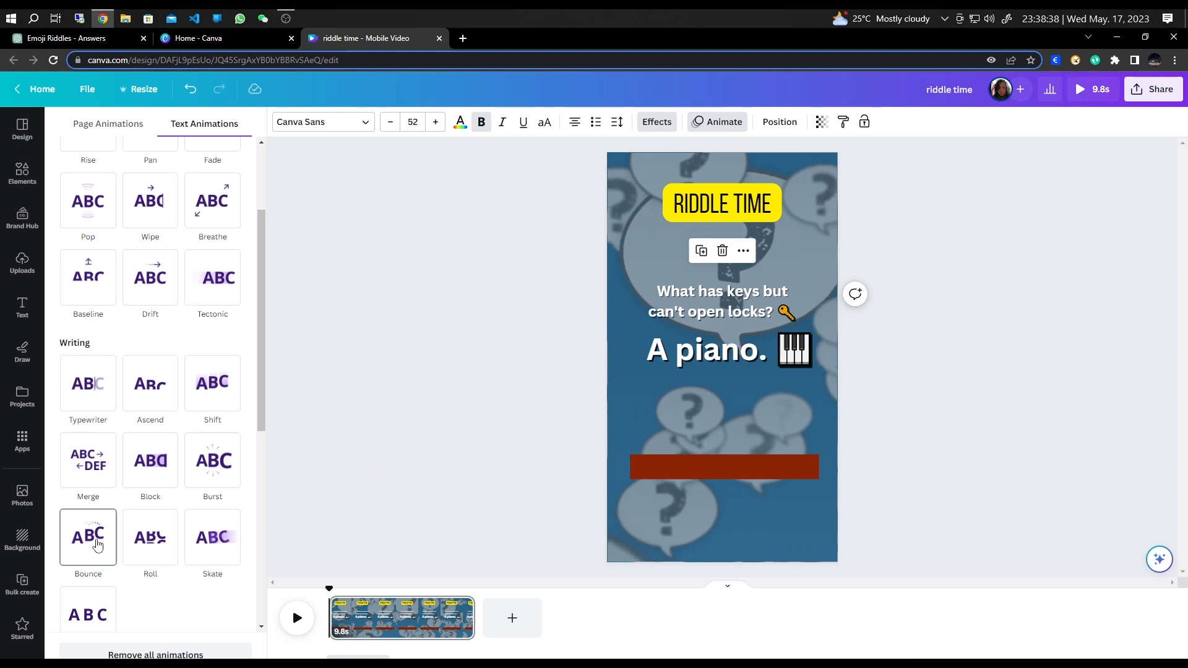
click(96, 542)
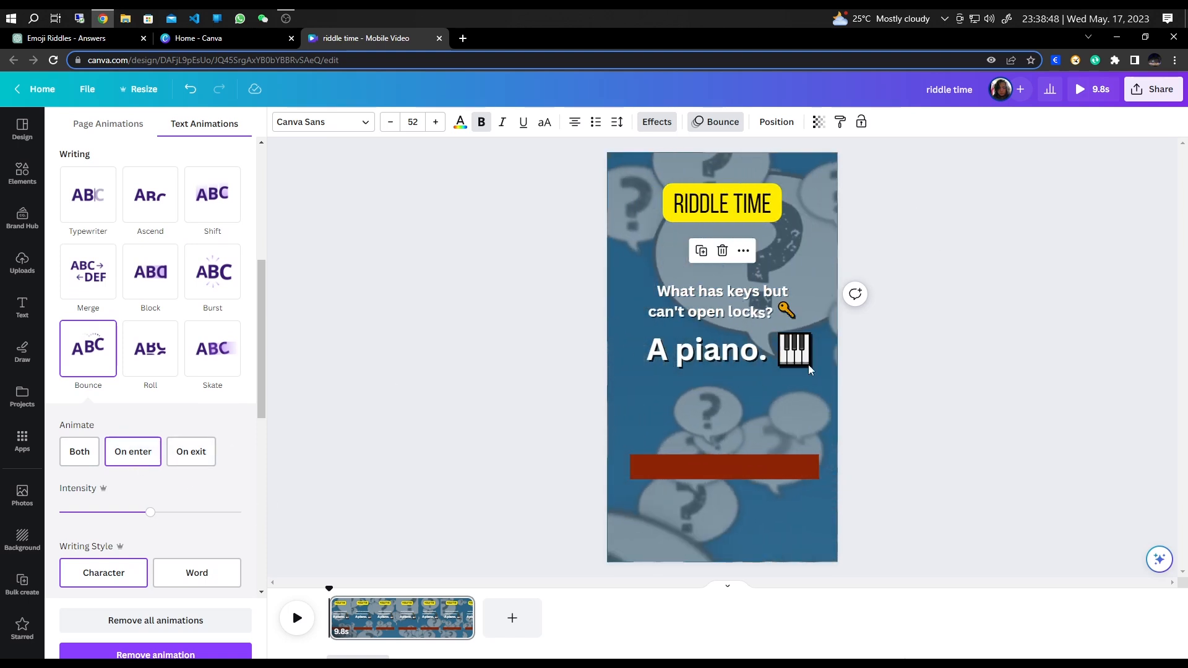
Step: Apply the Bounce text animation to the answer "A piano." and set it to animate on enter
click(715, 357)
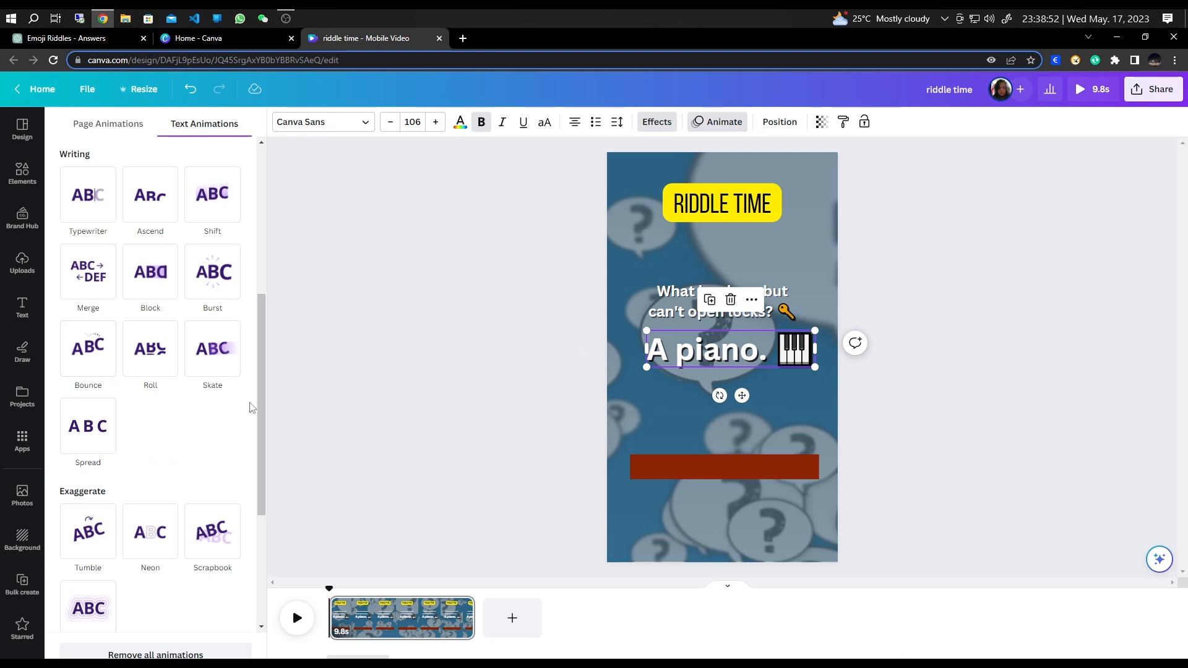
click(97, 362)
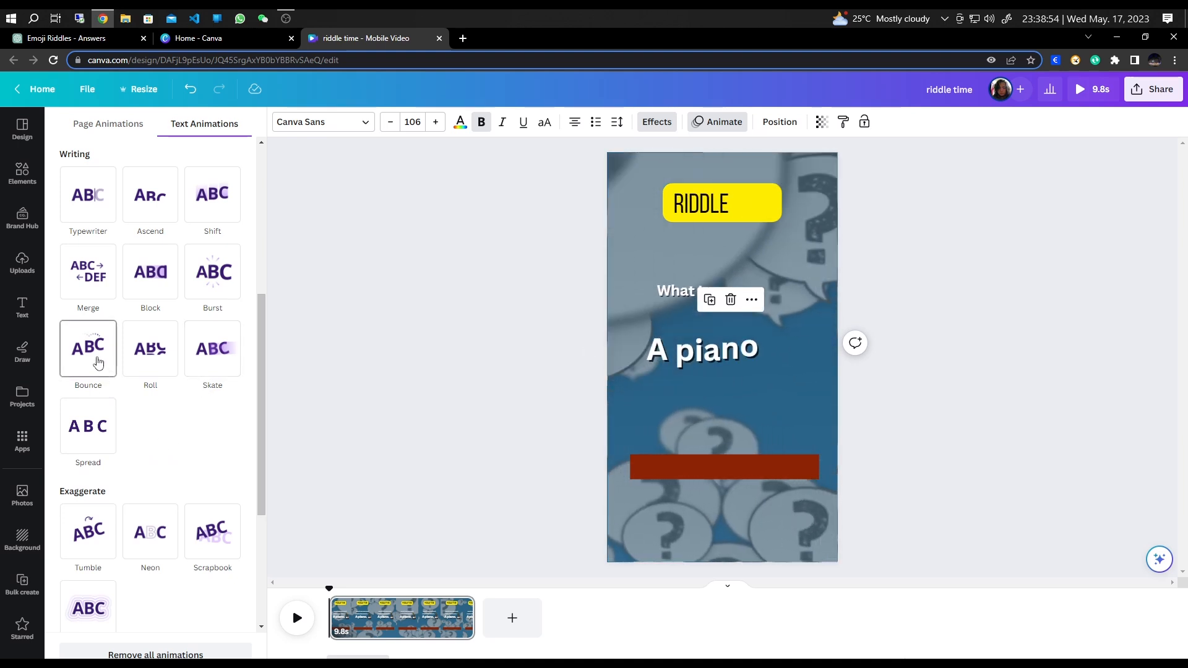
click(97, 362)
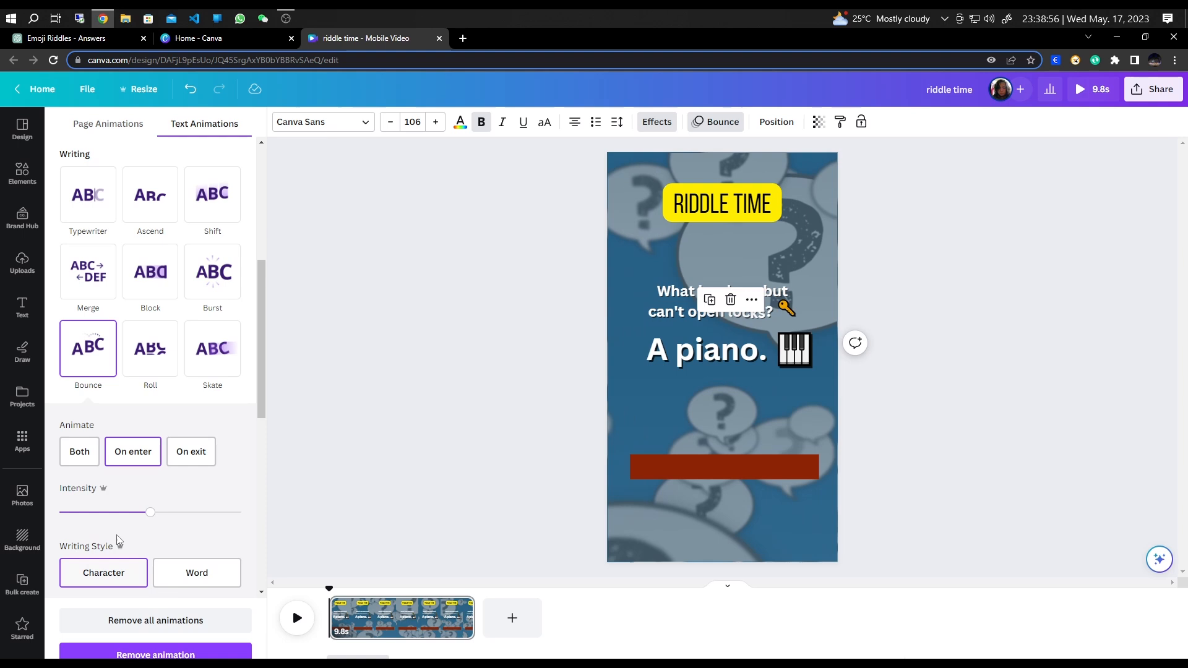
click(146, 461)
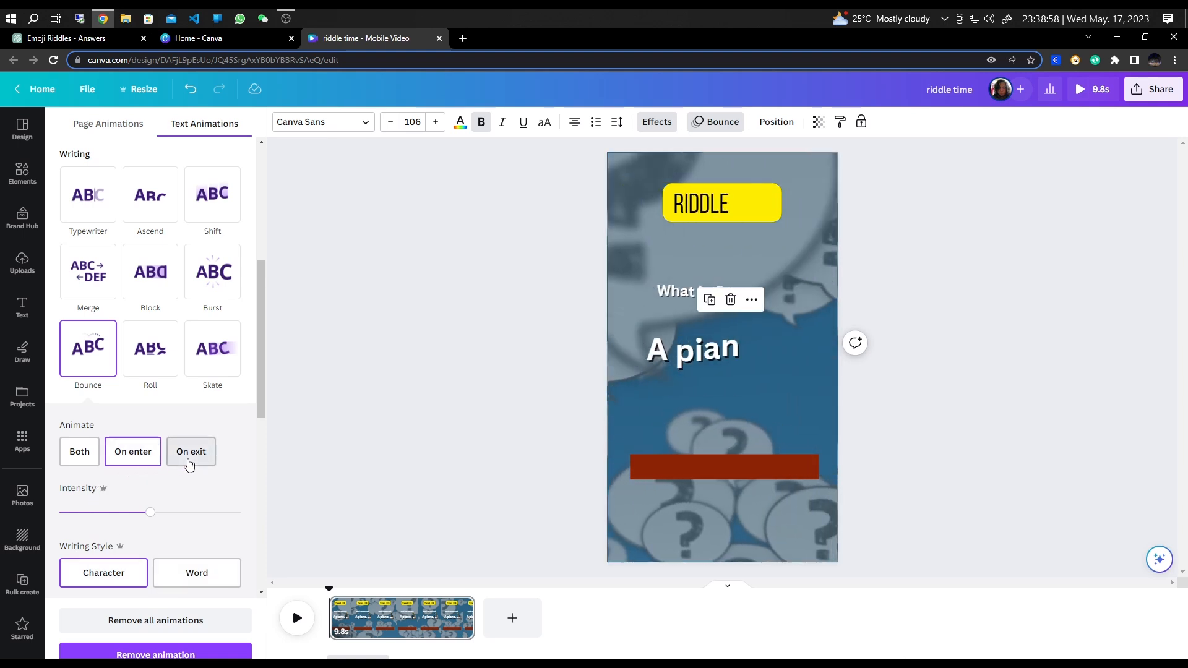
click(1016, 434)
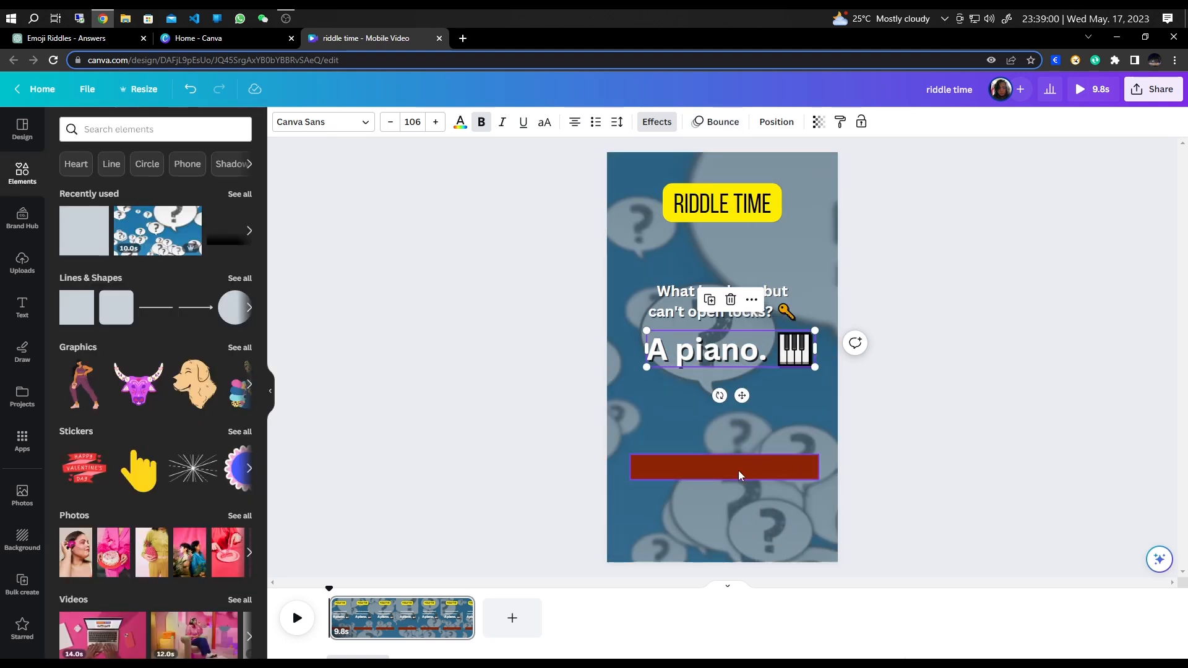
Step: Apply the Wipe element animation to the red bar
click(738, 474)
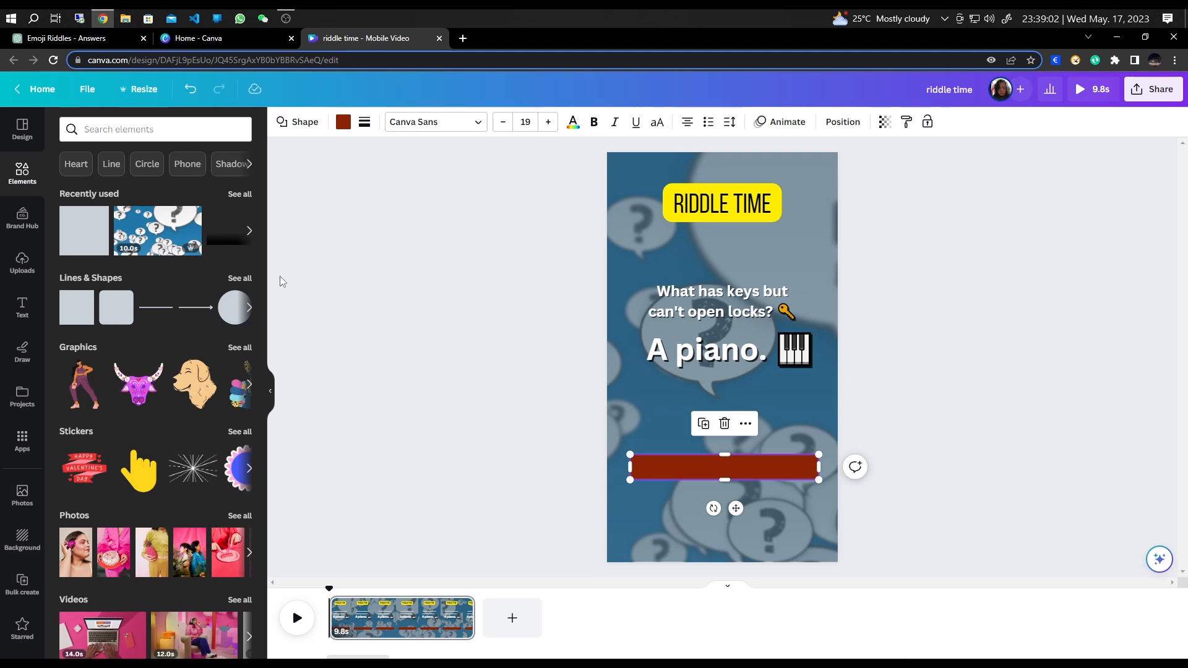
click(799, 126)
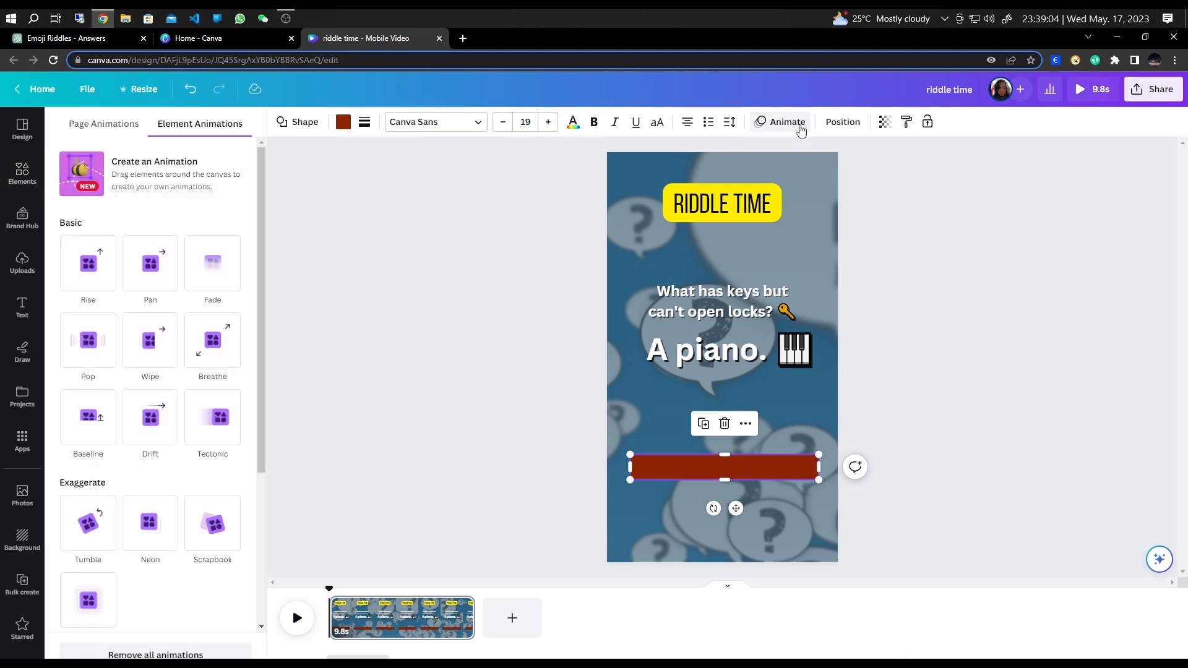
scroll(262, 245, down, 1)
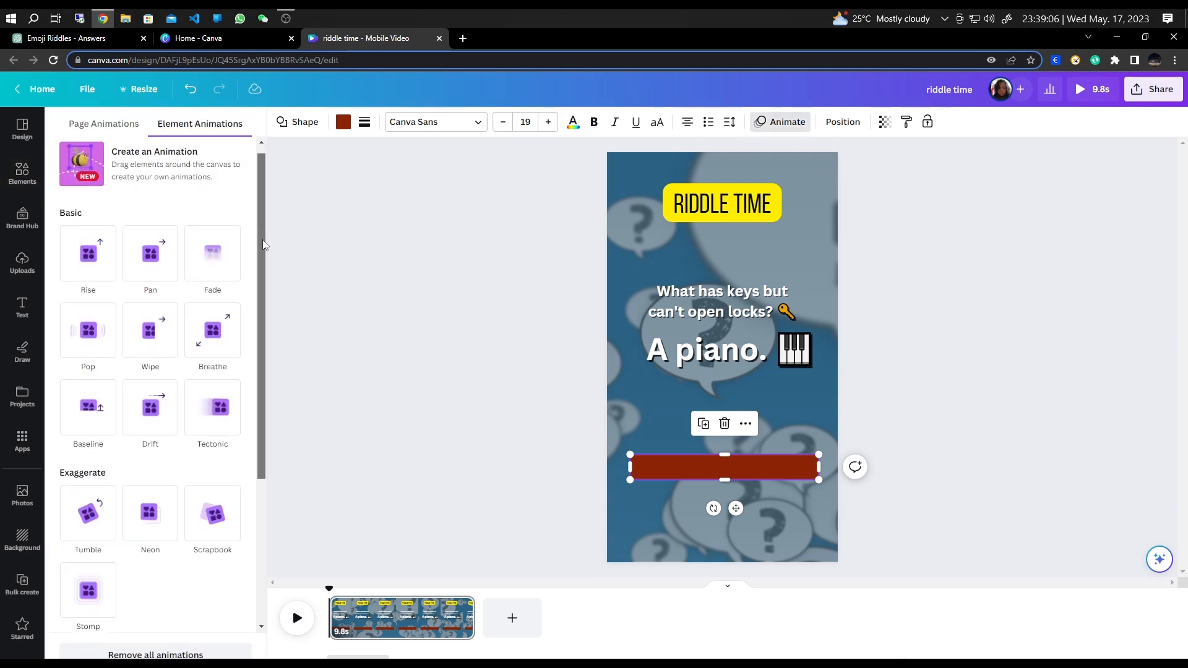
scroll(263, 245, down, 1)
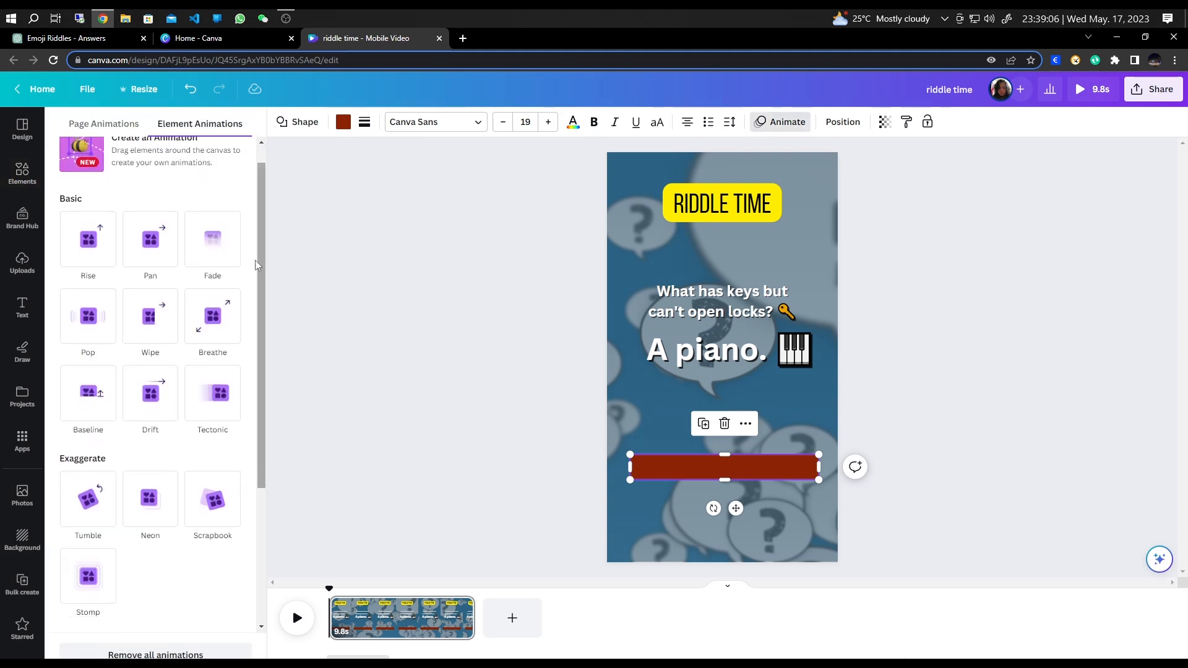
click(154, 323)
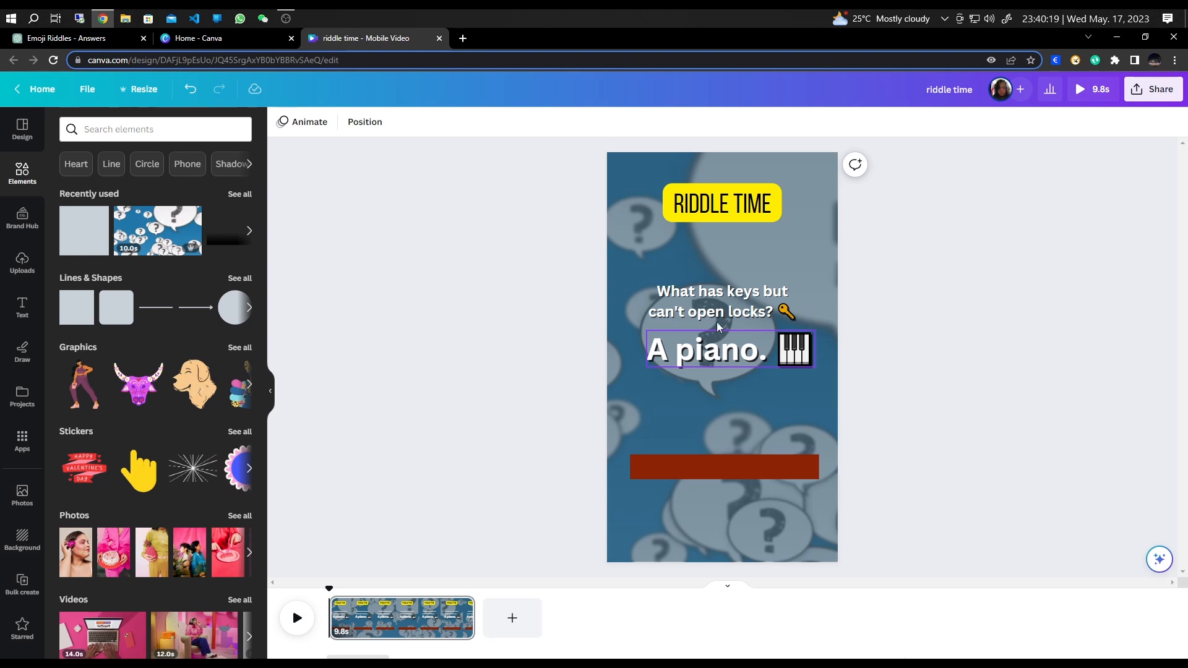
Step: Show the riddle question's timing and trim its start so it enters shortly after the title
click(723, 303)
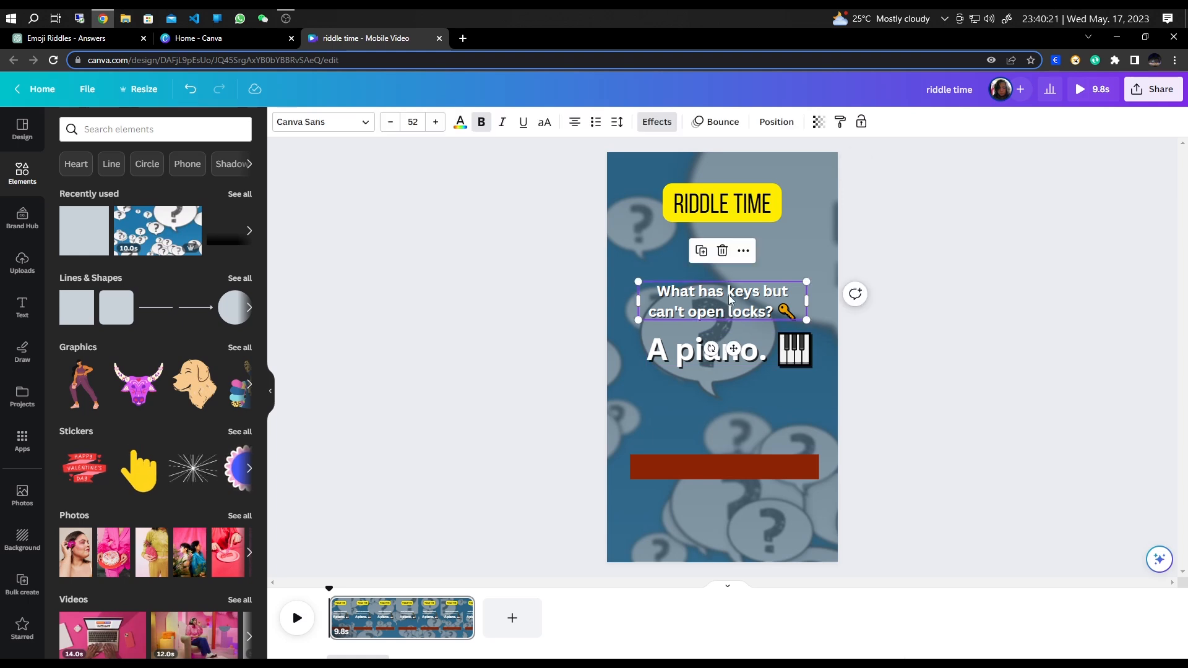
click(743, 251)
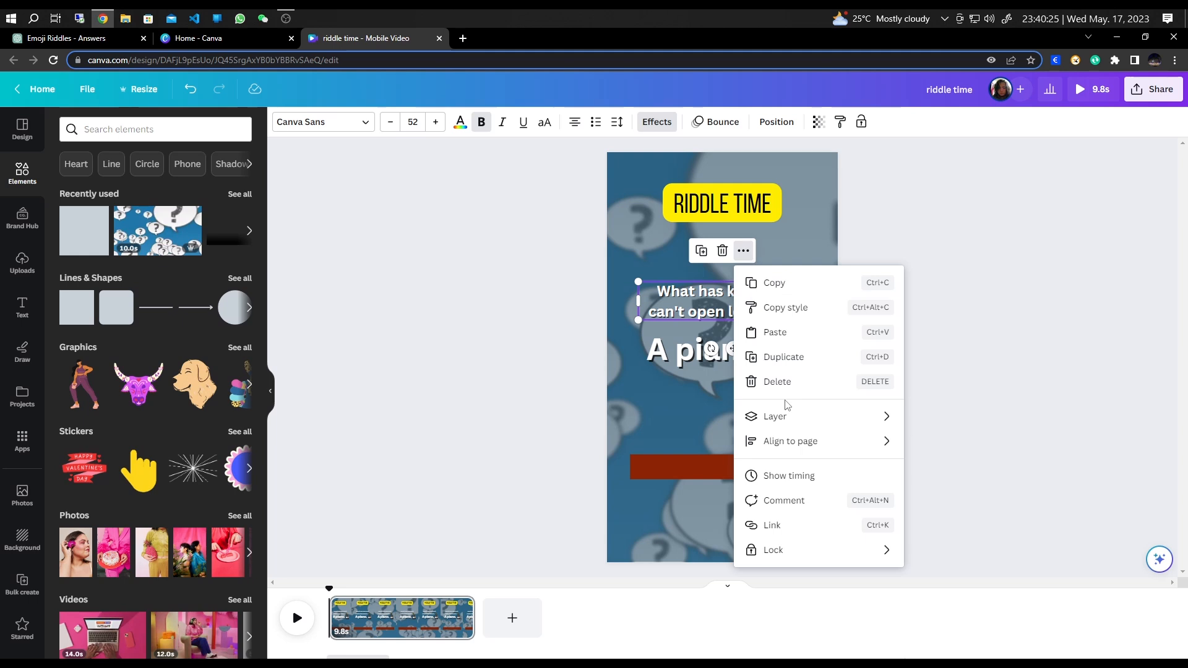
click(797, 475)
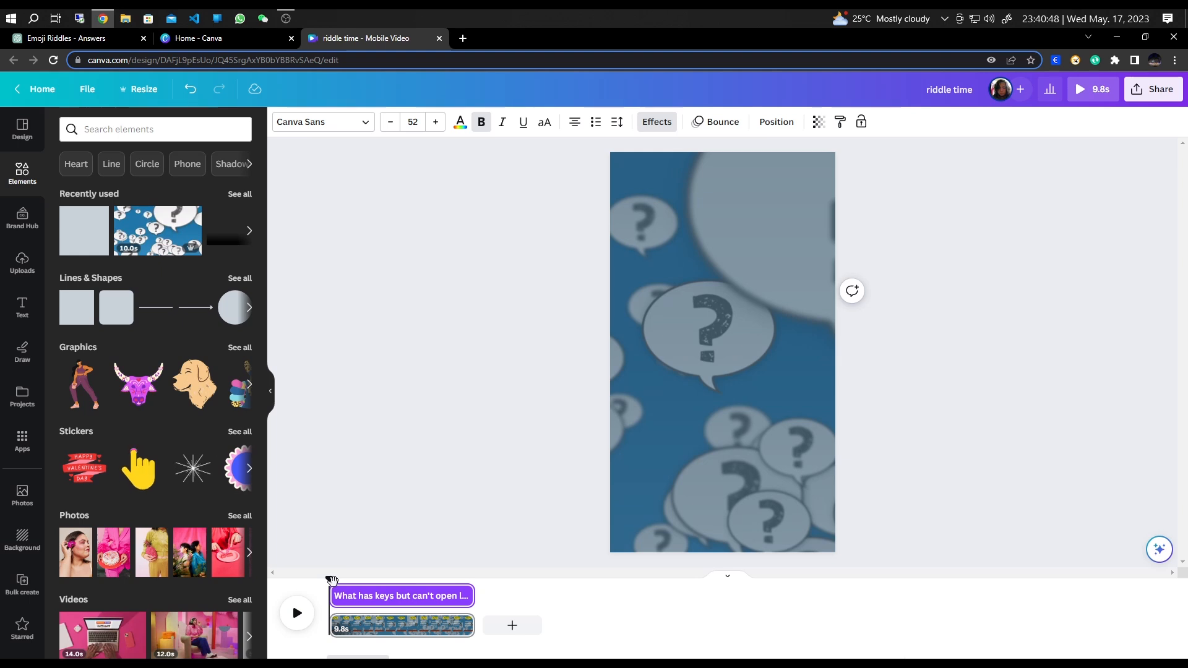
drag(331, 579, 353, 583)
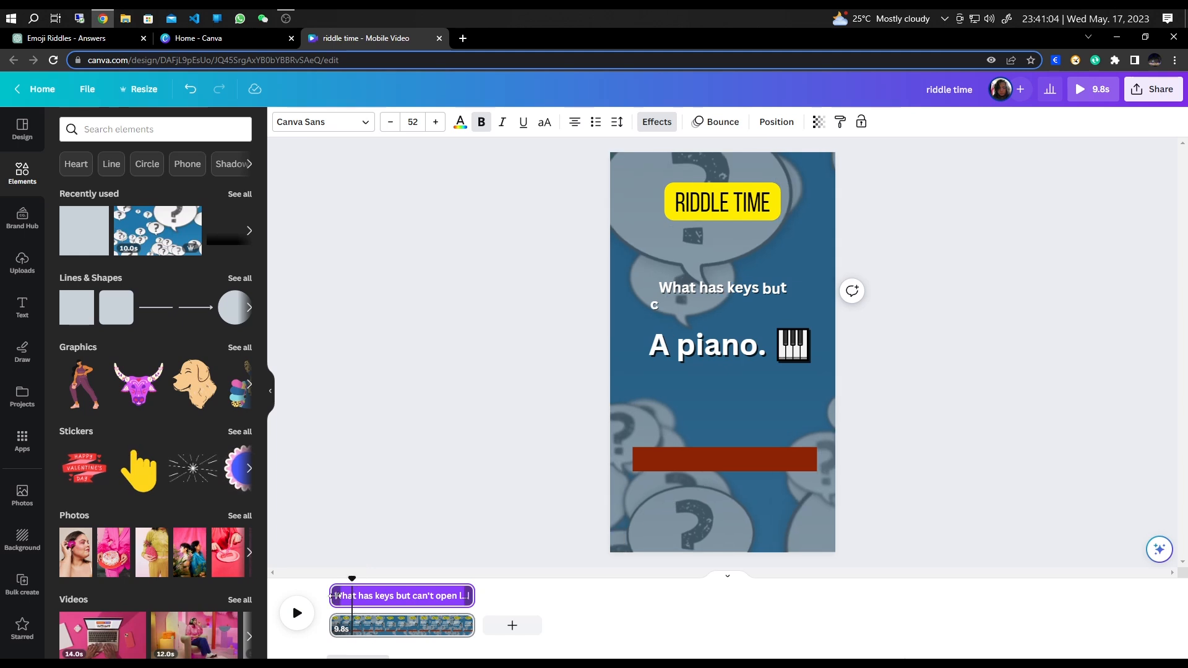
drag(337, 596, 400, 583)
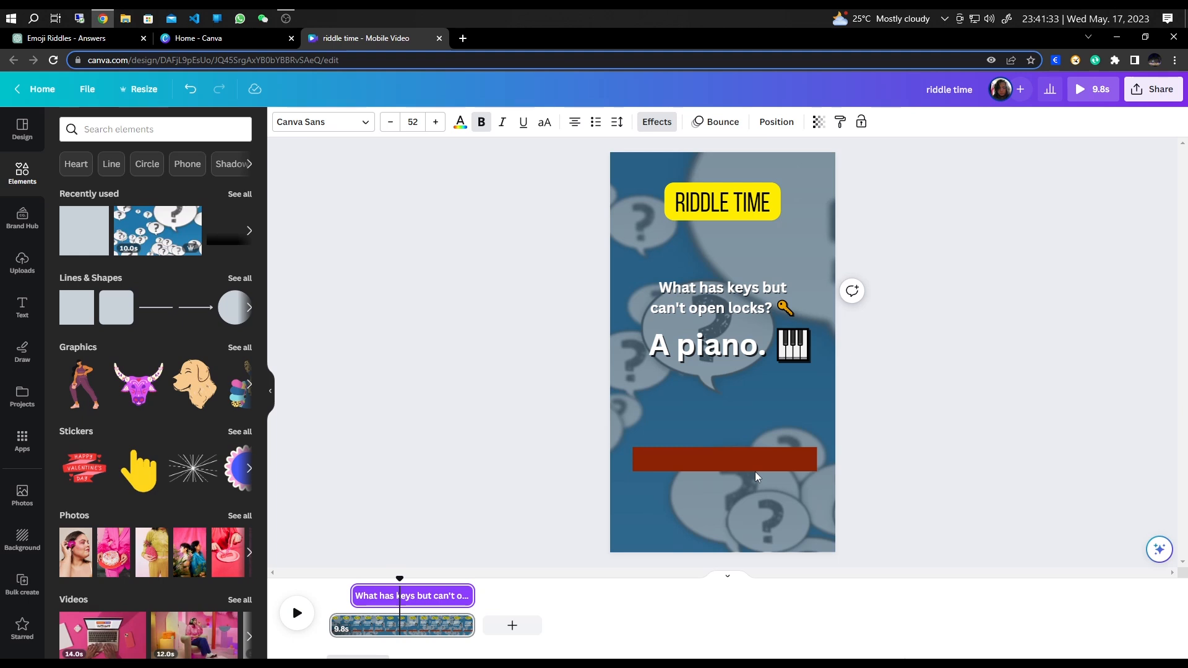
Step: Trim the start of the red bar's timing to the 4.7 s mark
click(742, 461)
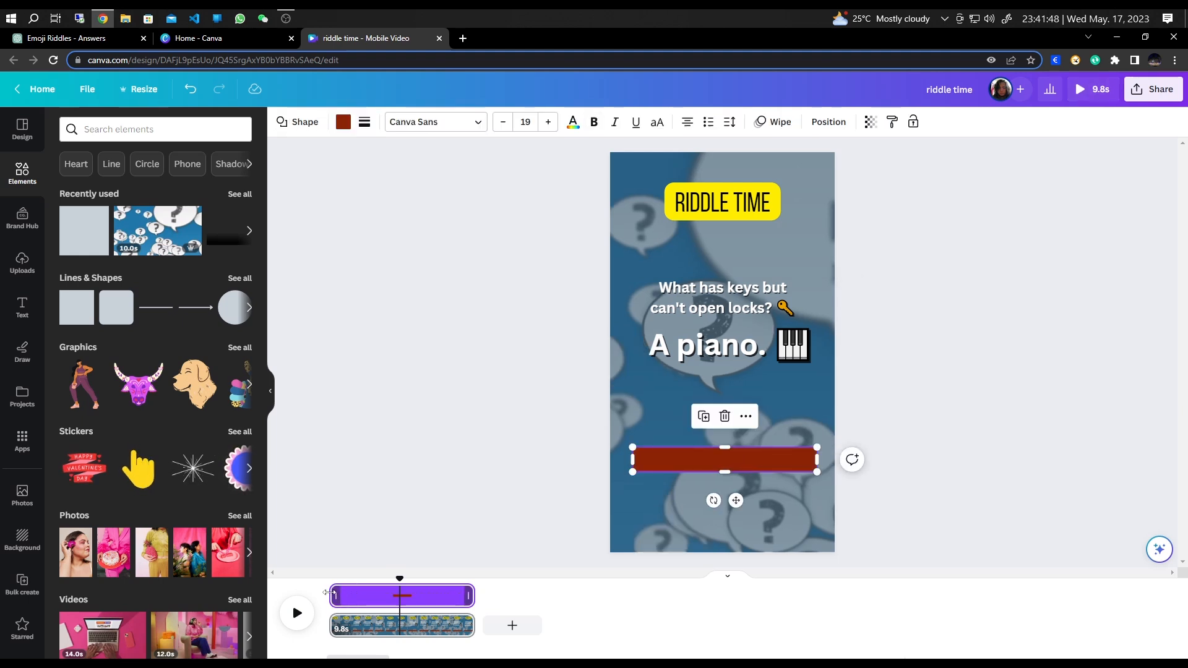
drag(354, 596, 403, 601)
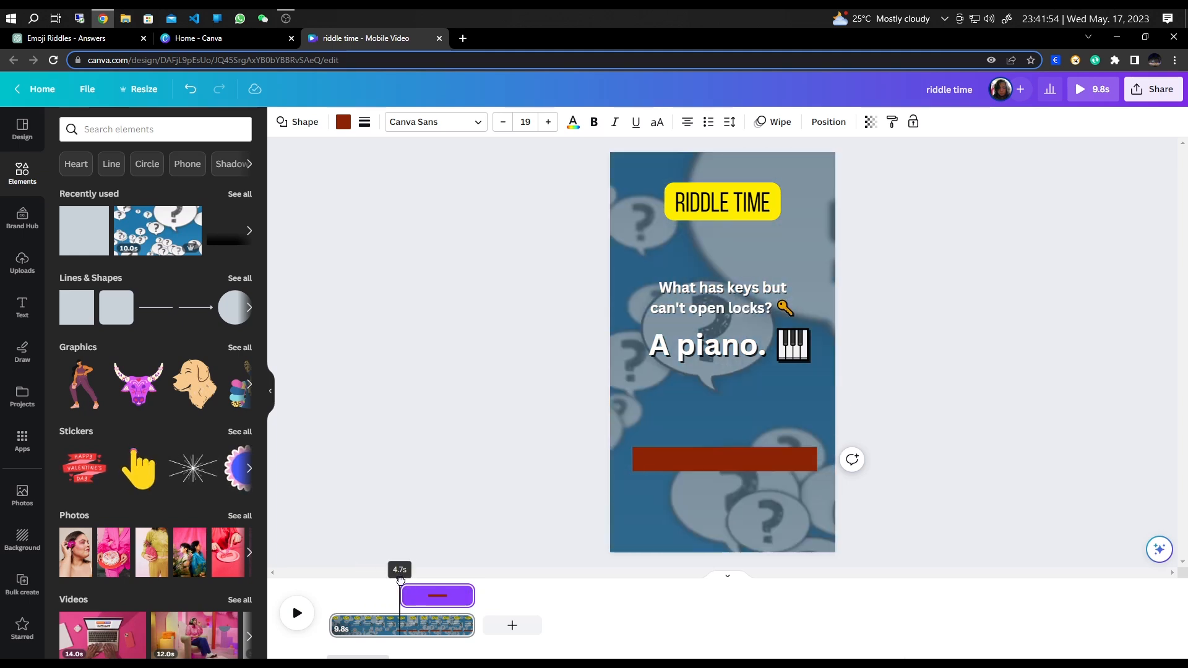
Step: Trim the start of the answer's timing so that "A piano." enters shortly after the red bar
drag(401, 581, 434, 582)
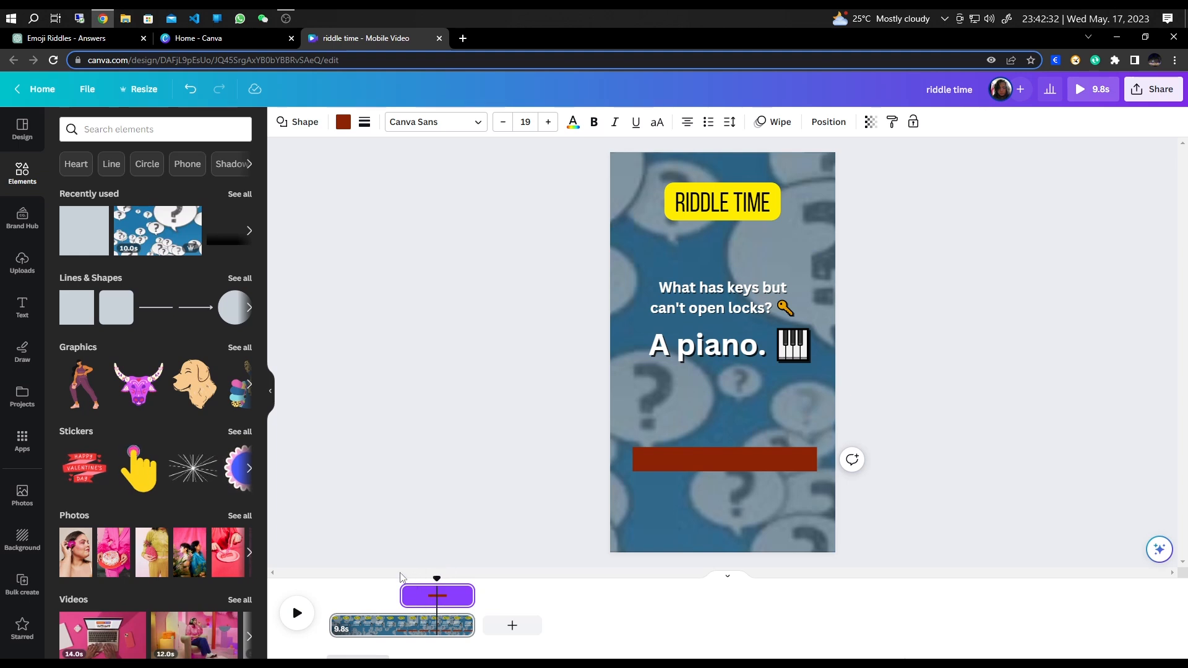
drag(439, 577, 412, 585)
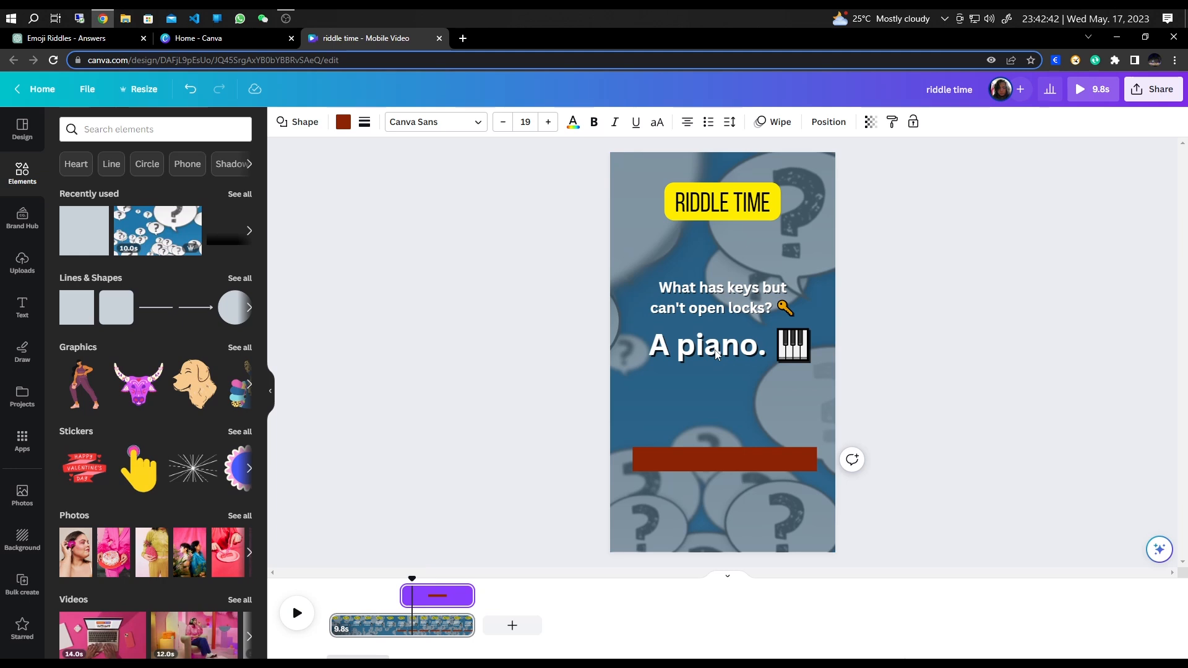
click(716, 353)
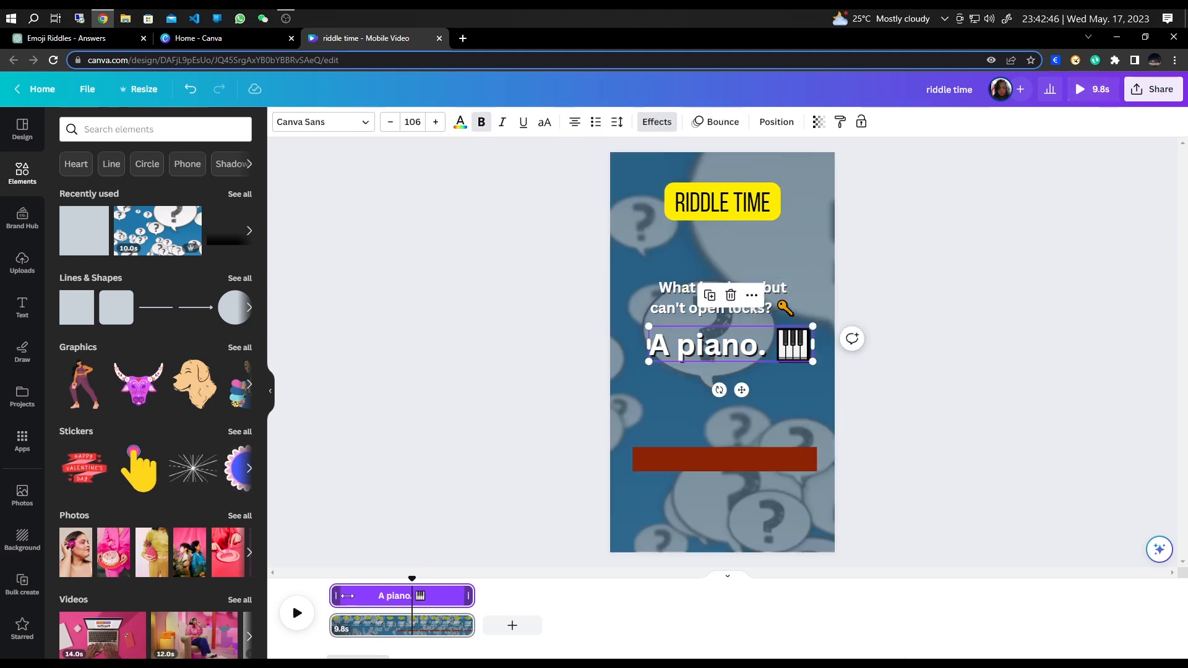
drag(334, 603, 415, 604)
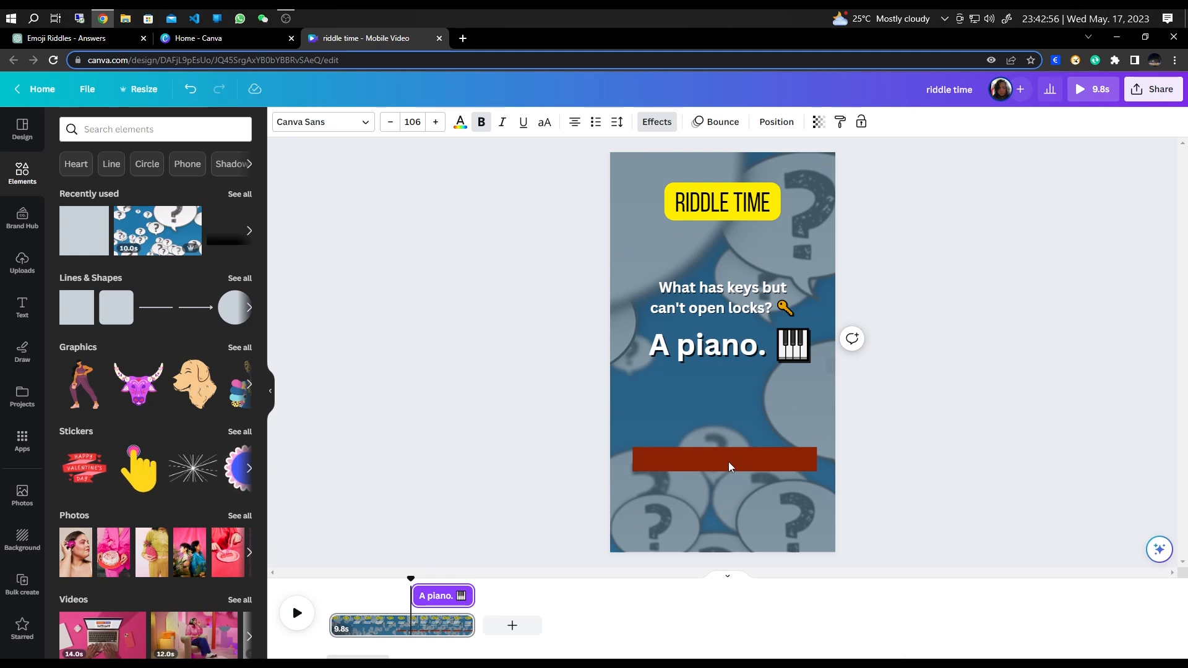
Step: Trim the end of the riddle question's timing to the moment the red bar enters and preview the video
click(720, 298)
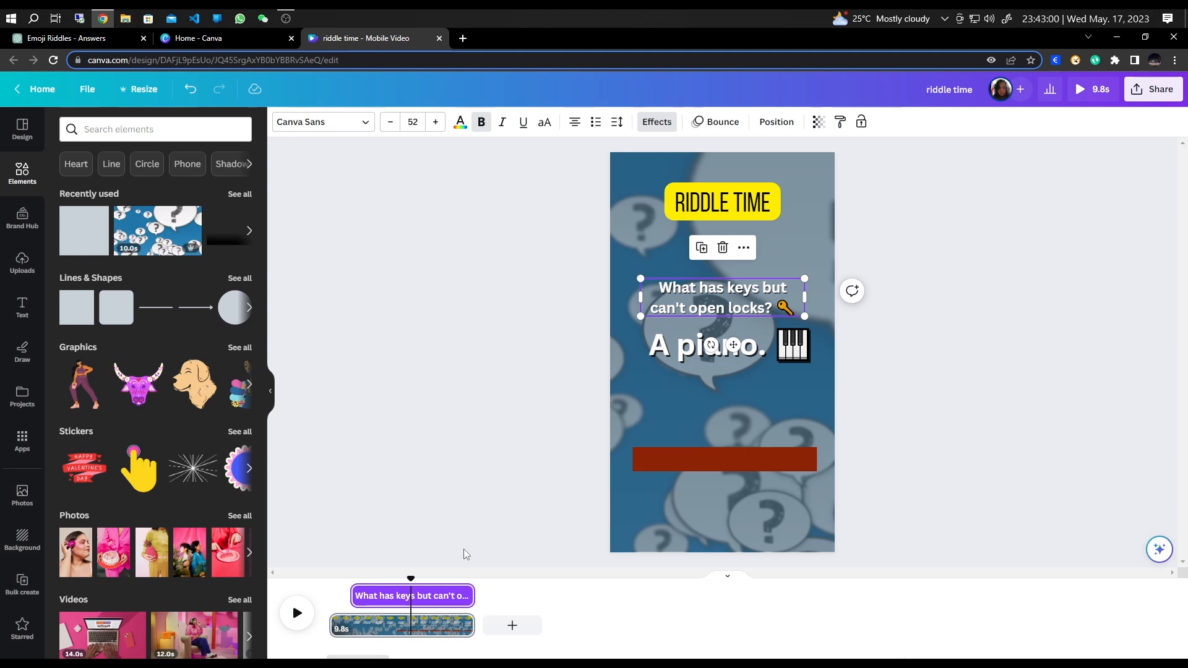
drag(410, 580, 399, 586)
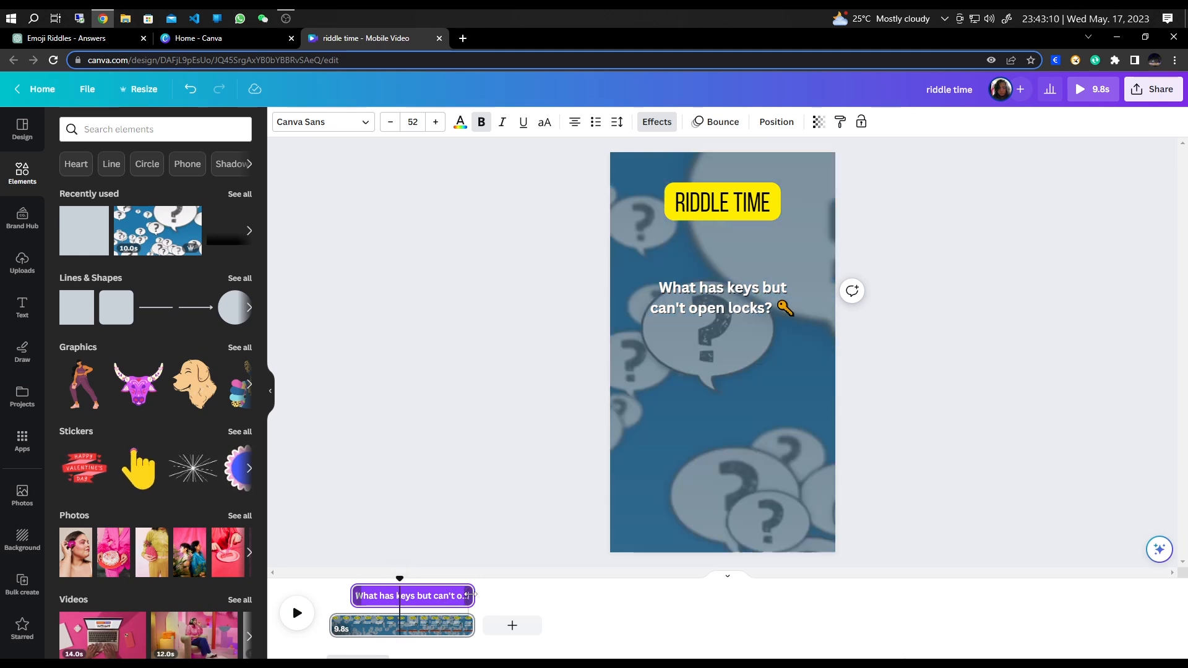
drag(457, 596, 390, 604)
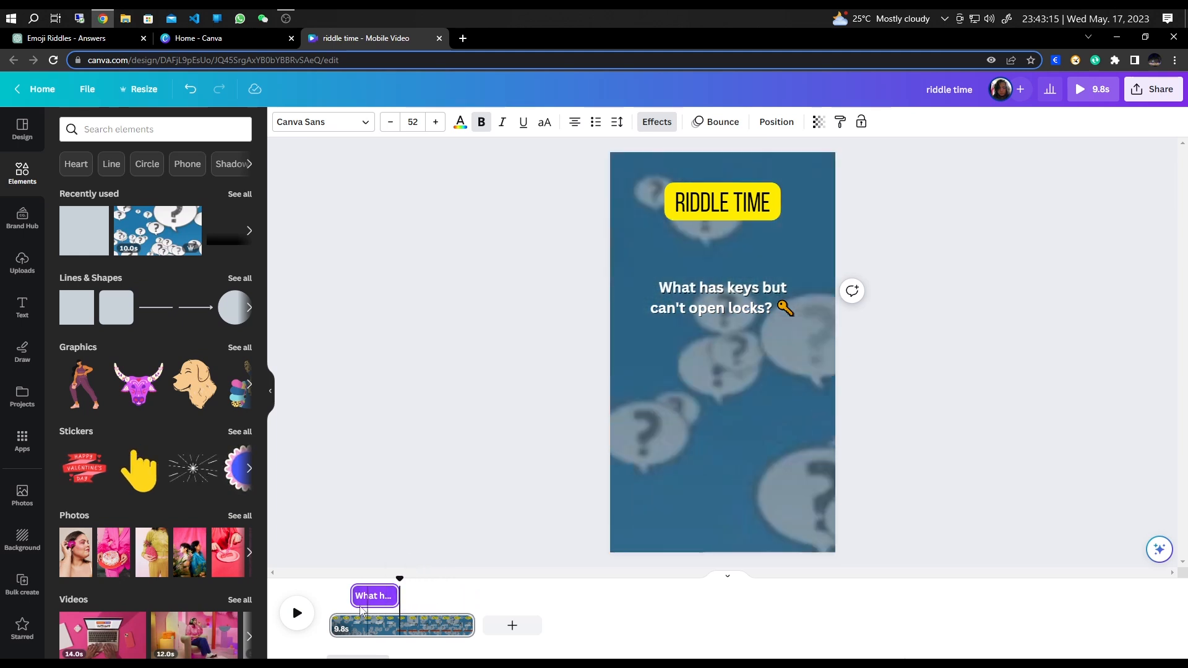
click(296, 613)
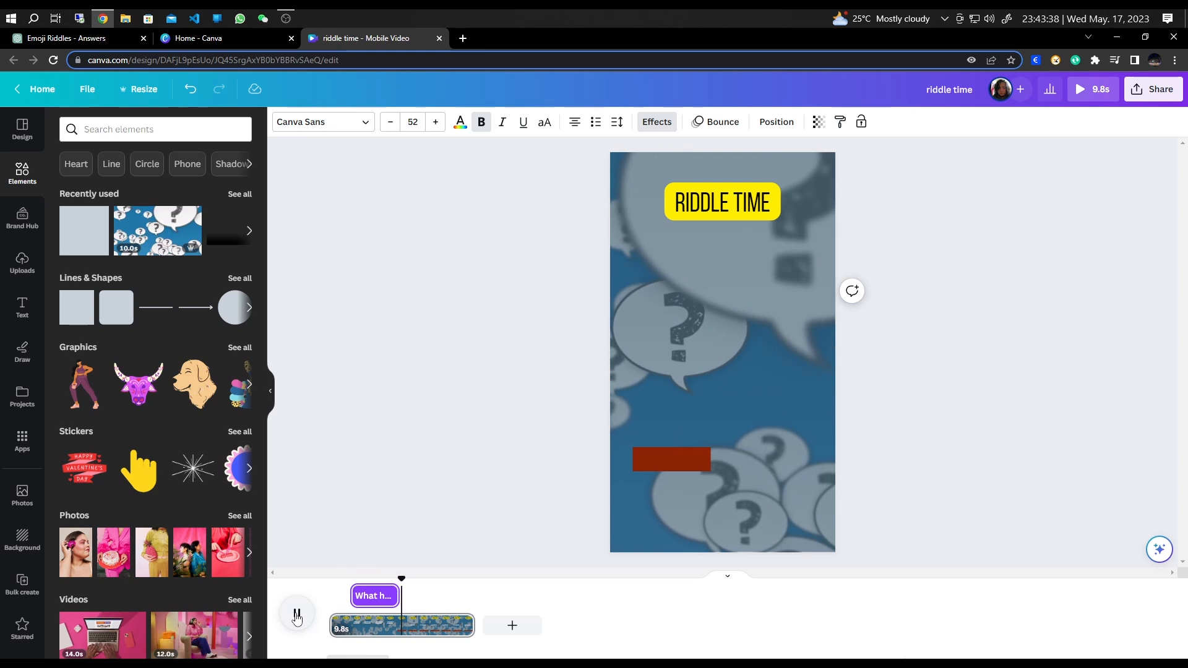
click(759, 554)
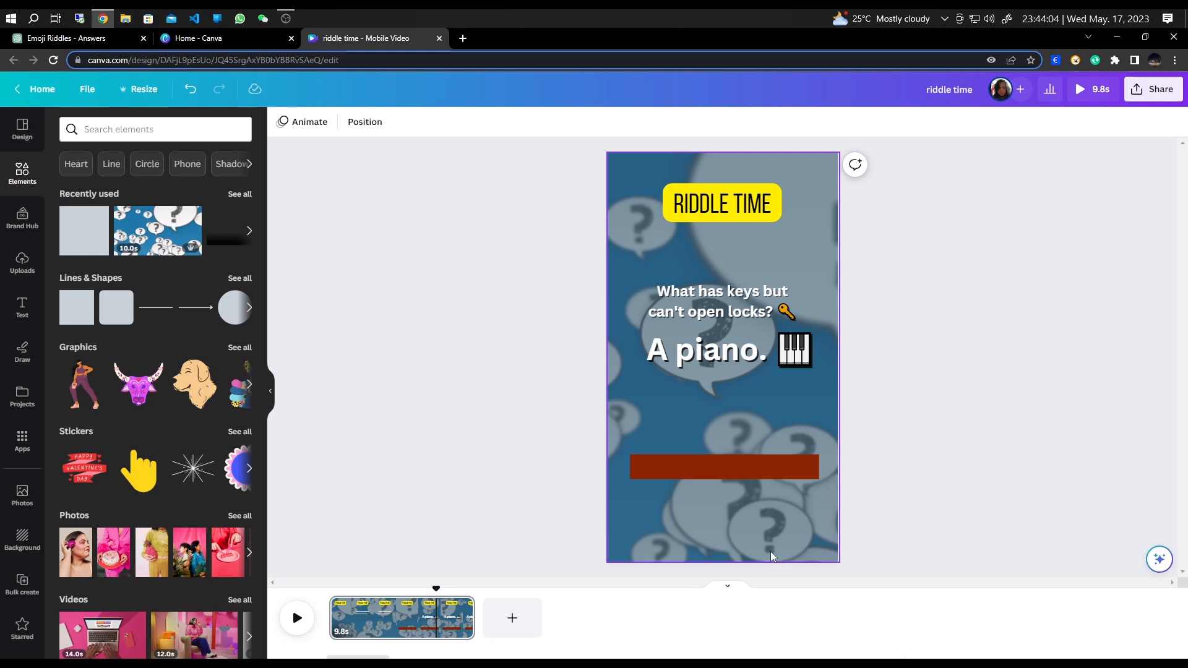
Step: Slow down the red bar's Wipe animation and play the video from the start to check it
click(722, 472)
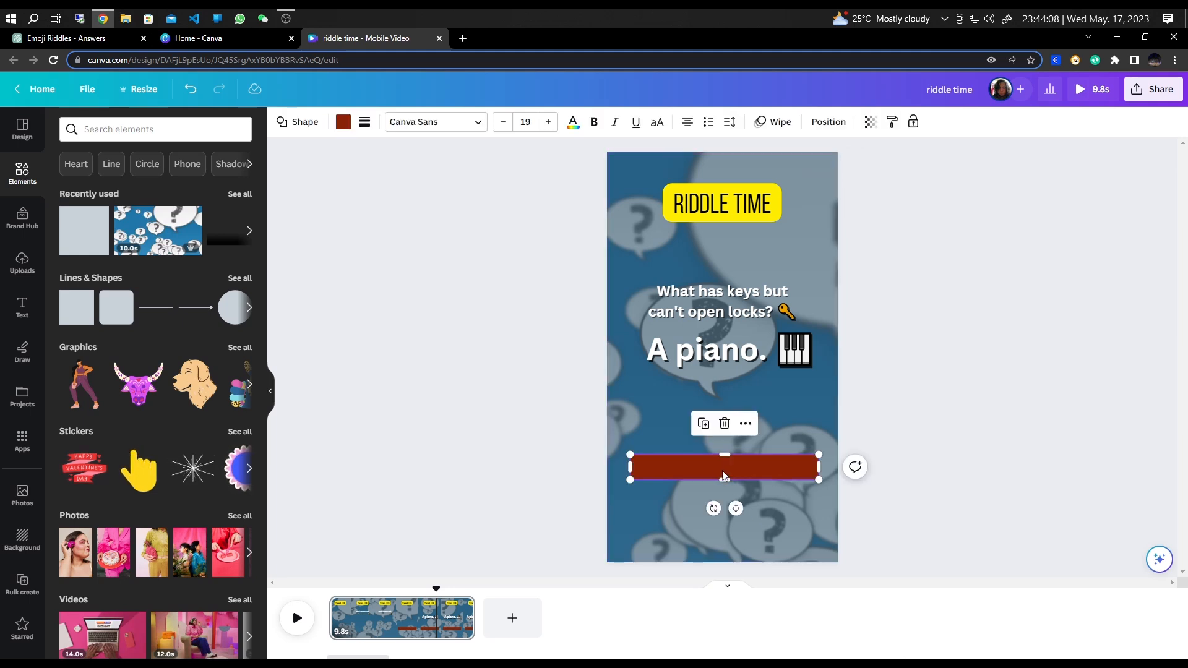
click(779, 128)
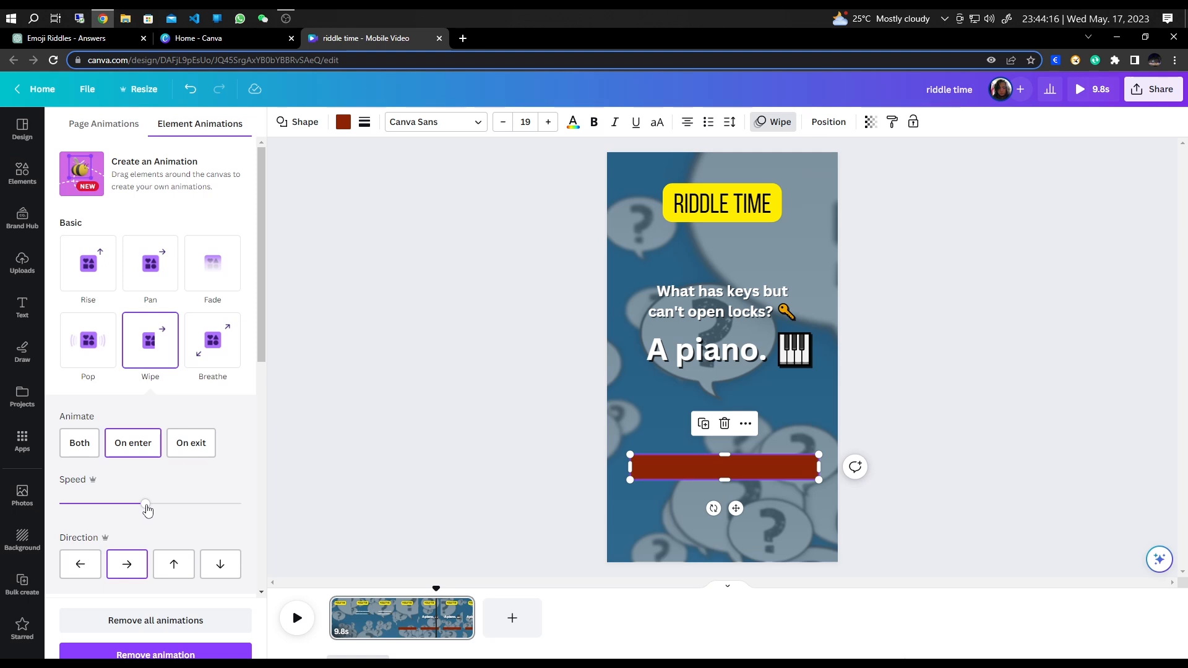
drag(148, 508, 103, 512)
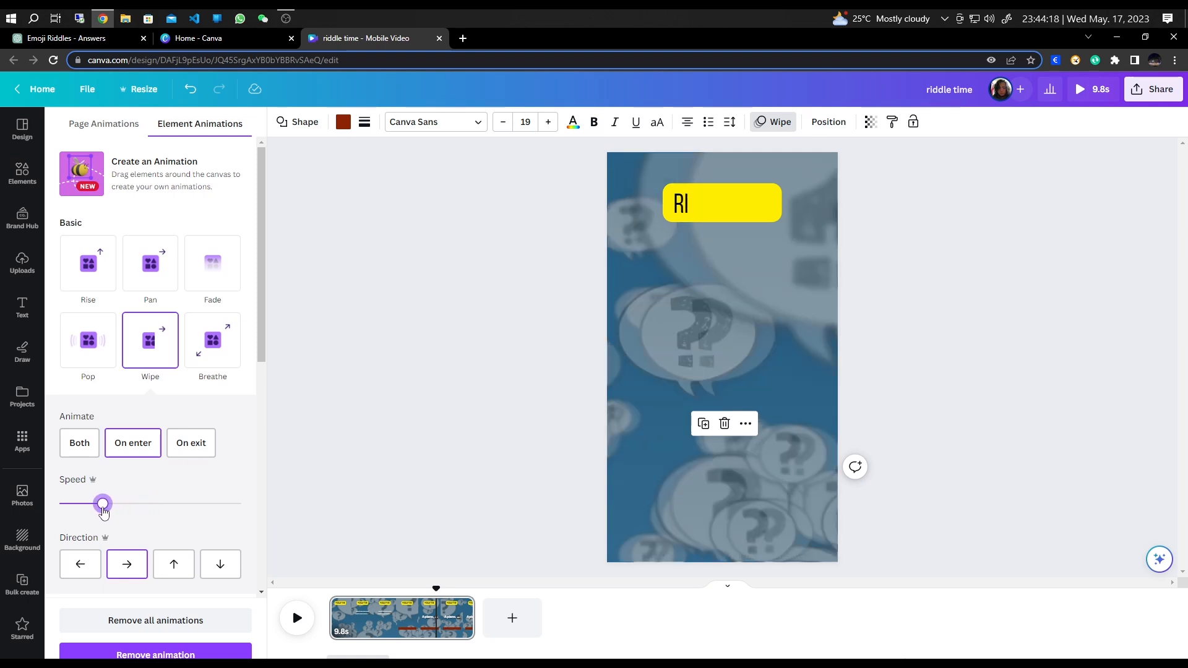
click(404, 456)
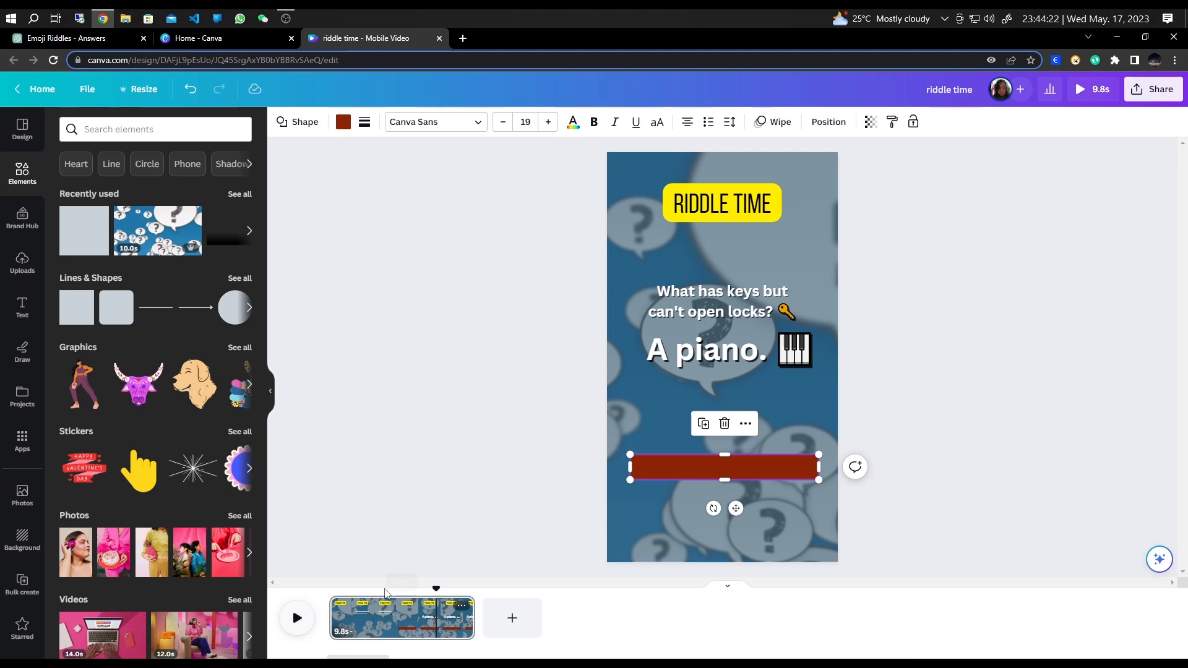
drag(434, 590, 329, 588)
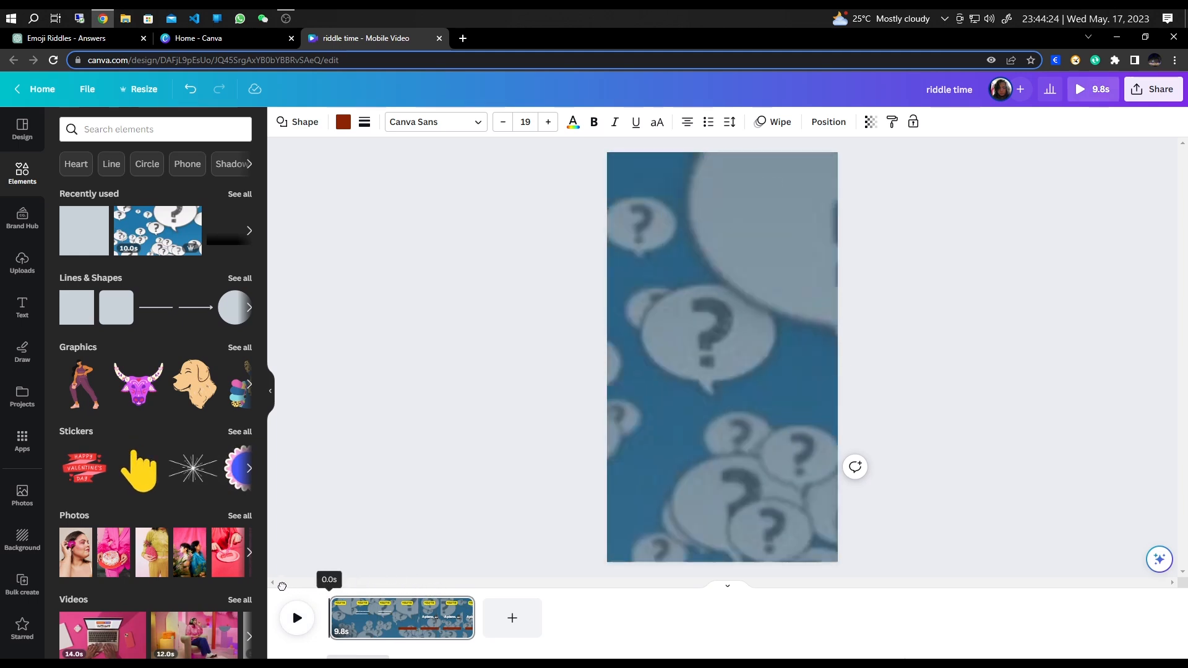
click(296, 618)
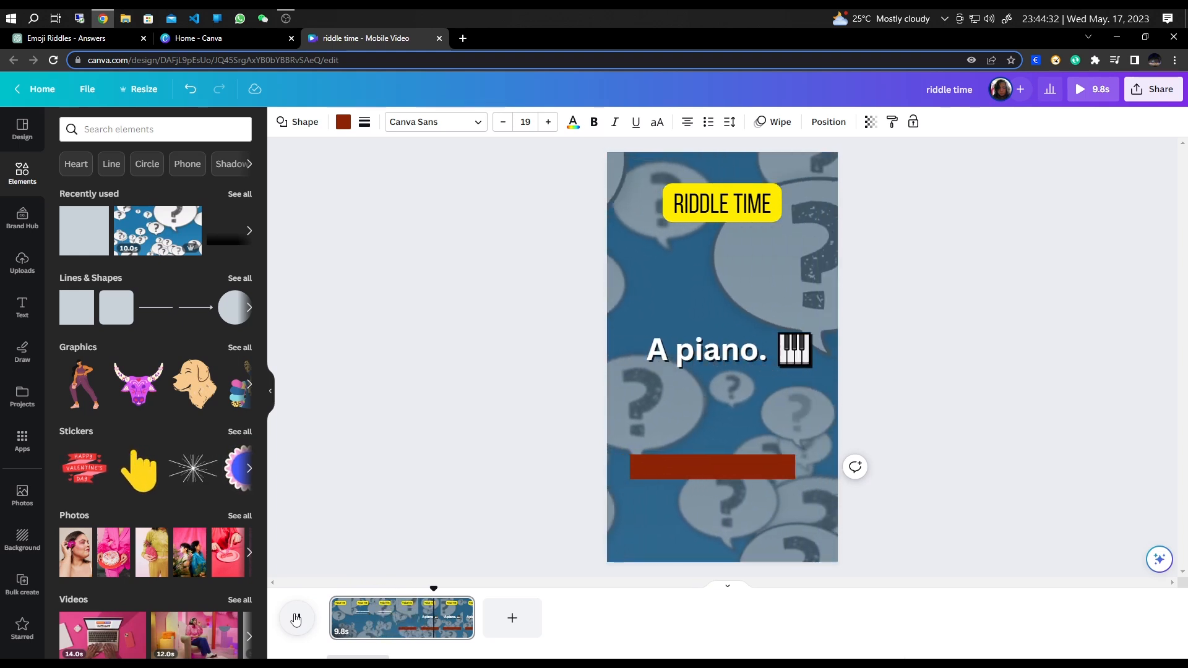
click(296, 619)
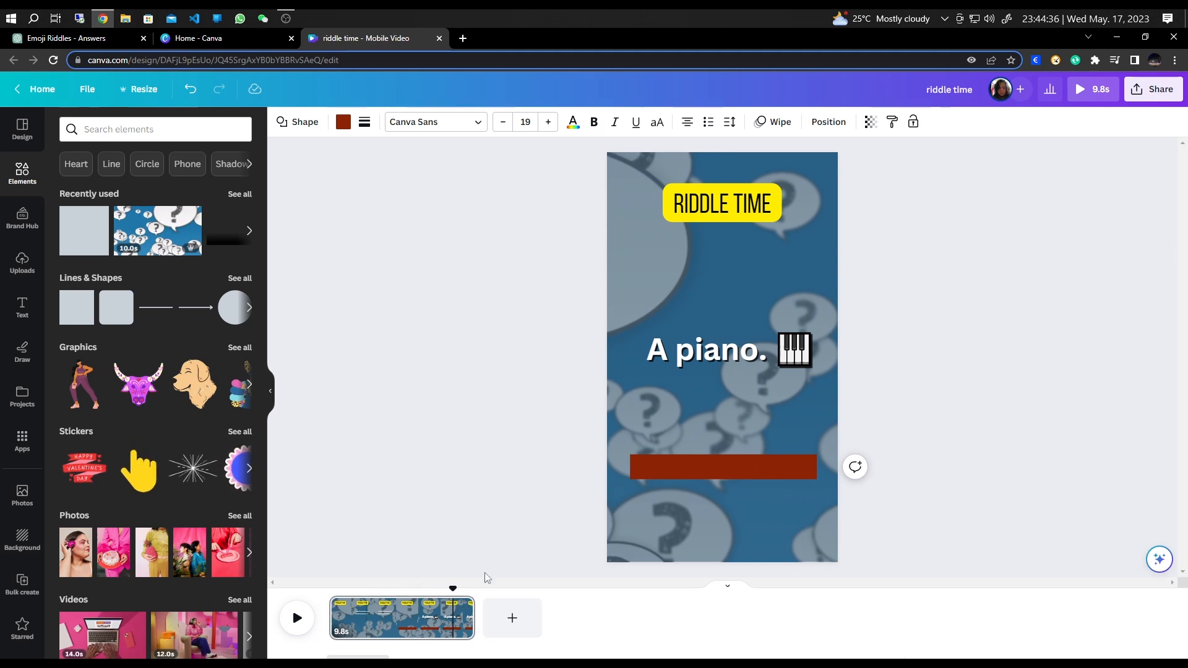
Step: Show the timing of the answer "A piano.", trim its start to near the end of the video and preview from the start
click(715, 354)
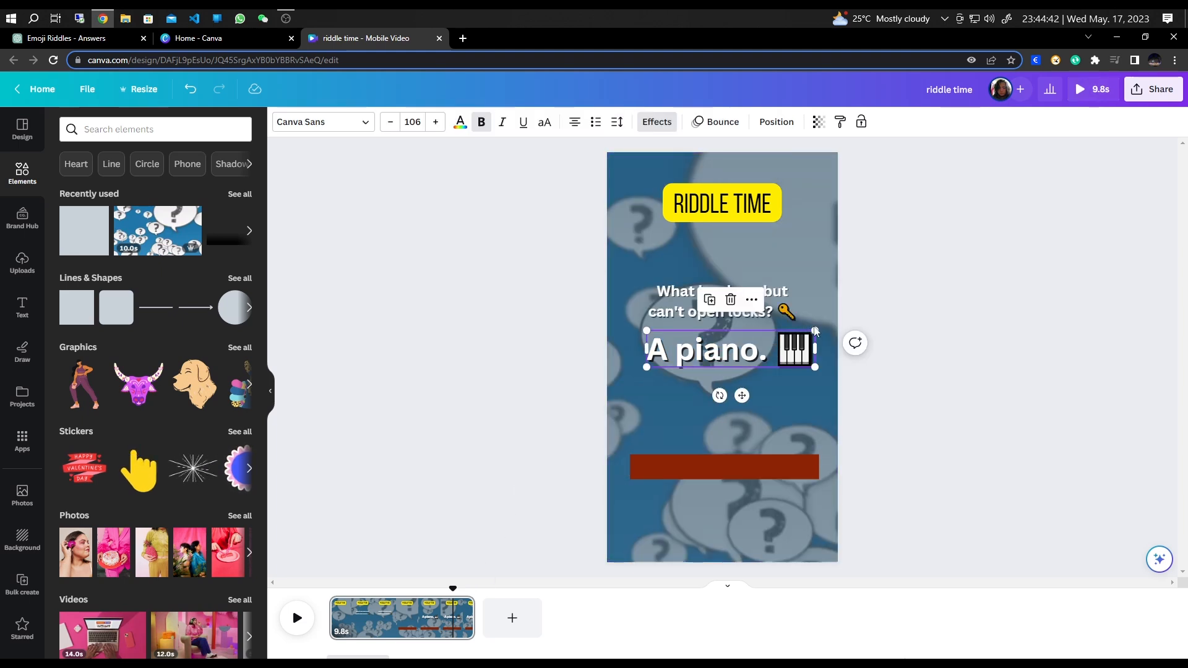
right_click(746, 299)
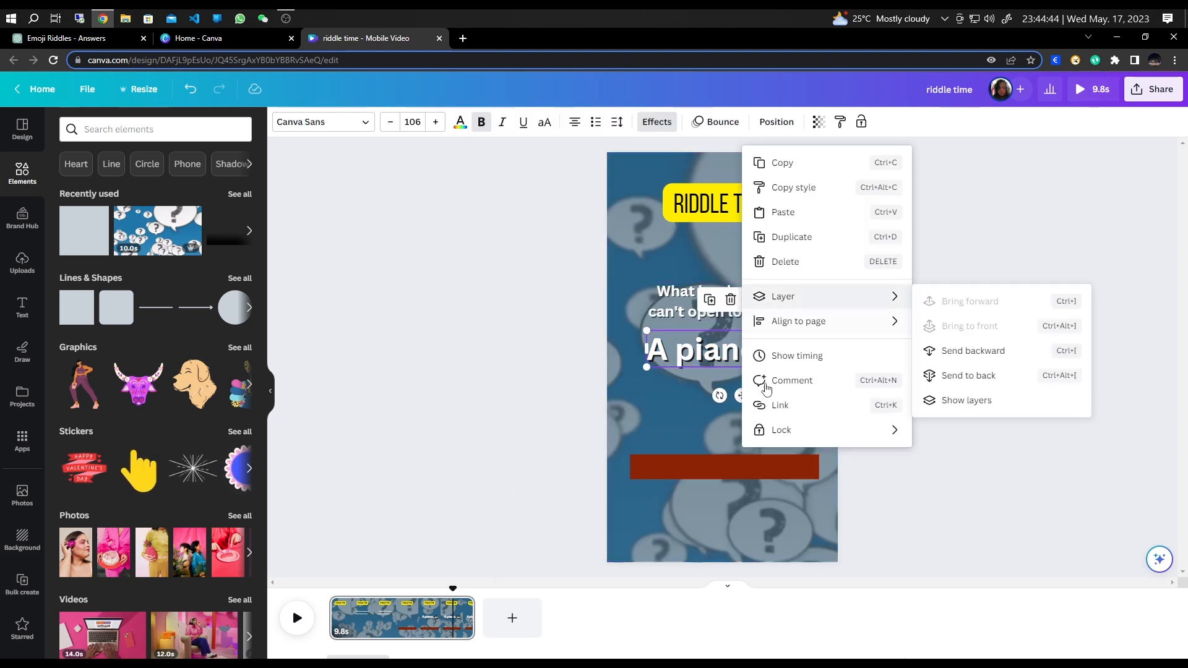
click(791, 356)
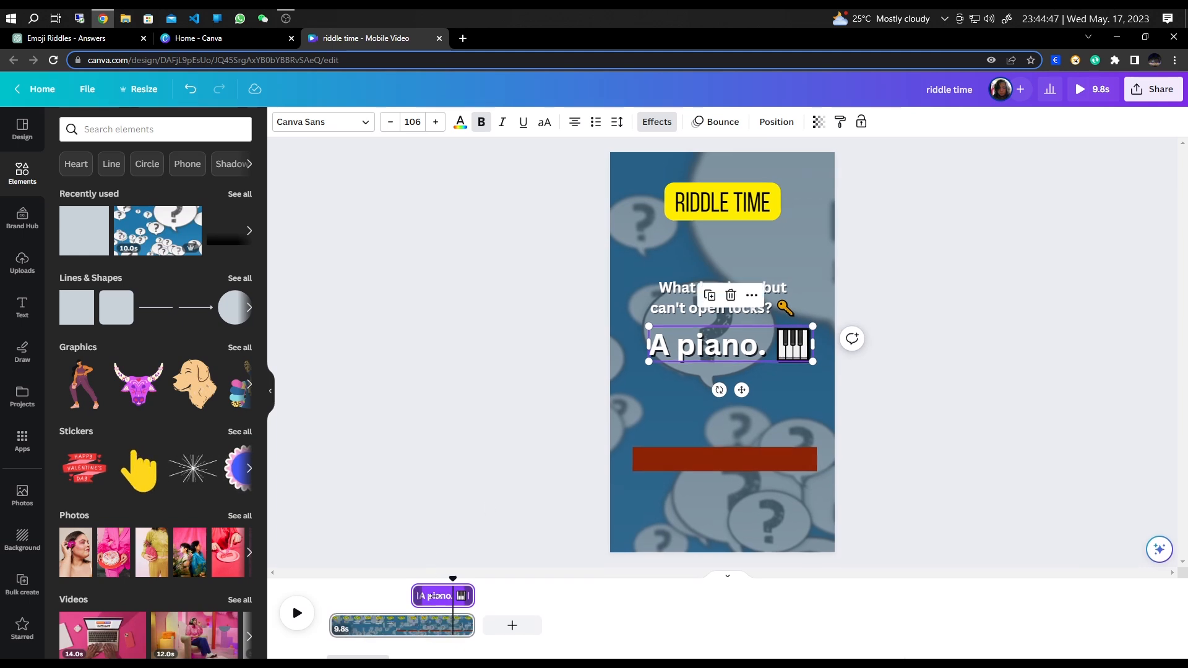
drag(433, 596, 328, 583)
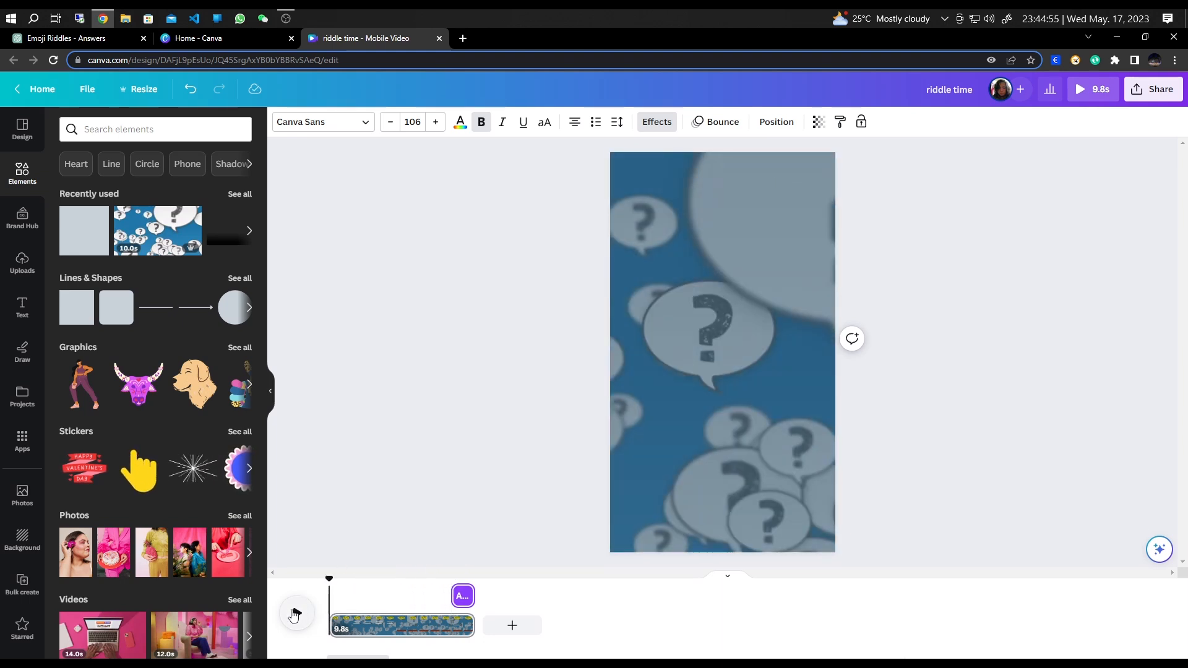
click(295, 614)
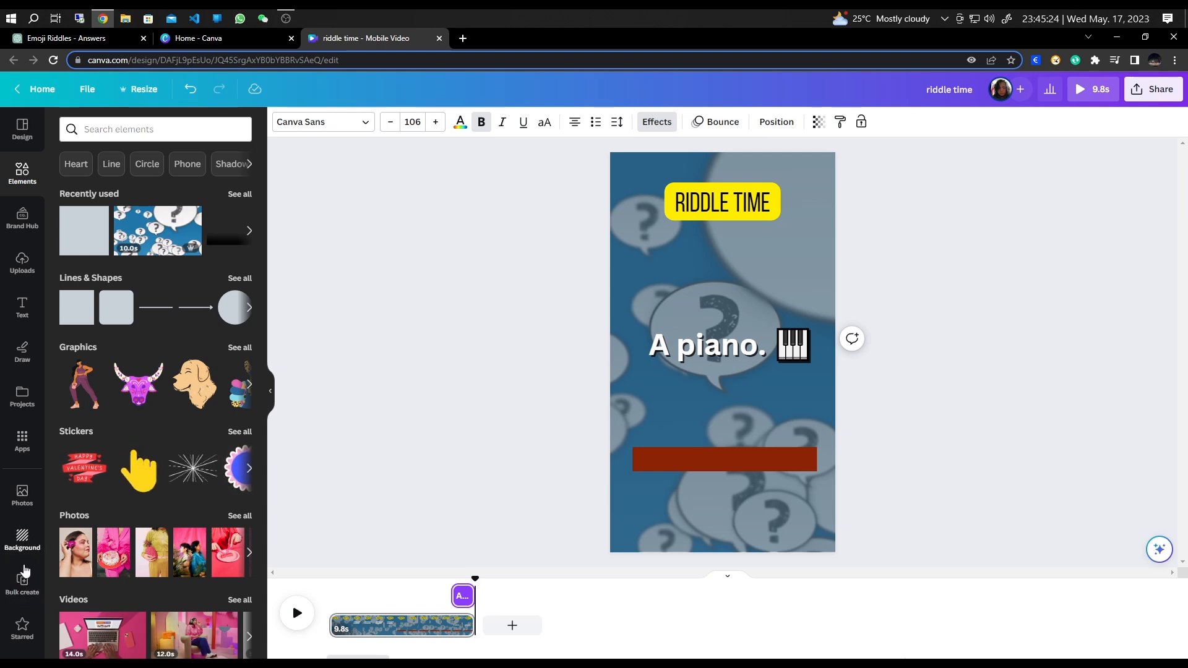
Step: Start a bulk creation for the design with manually entered data
click(22, 445)
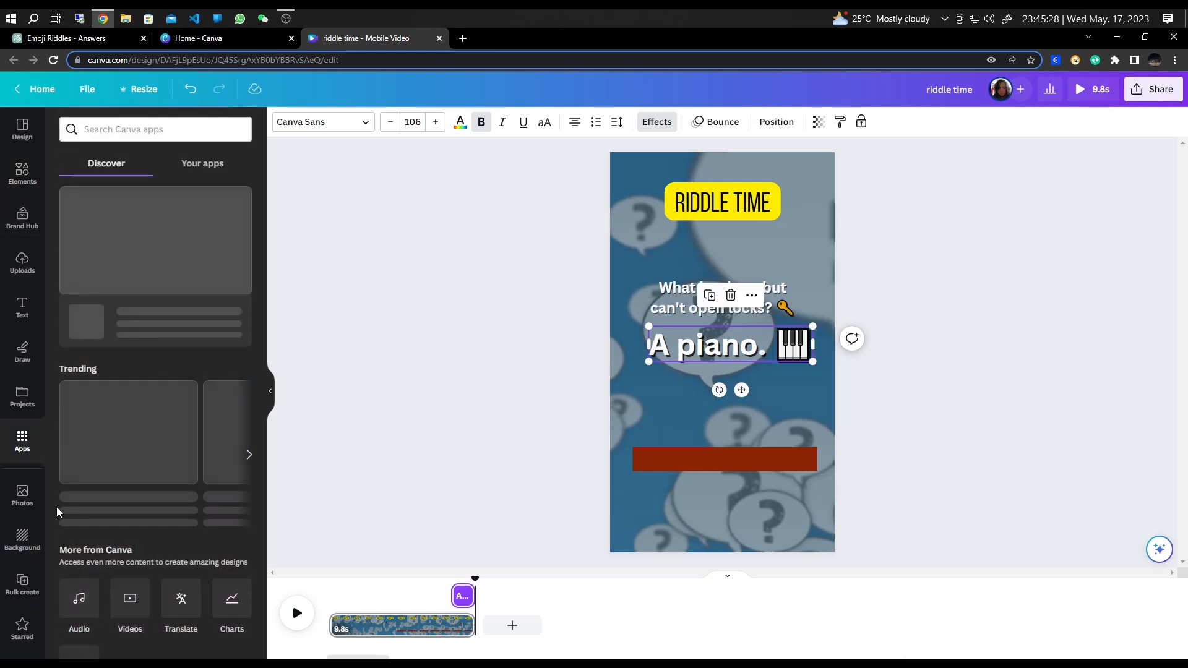
scroll(187, 457, down, 4)
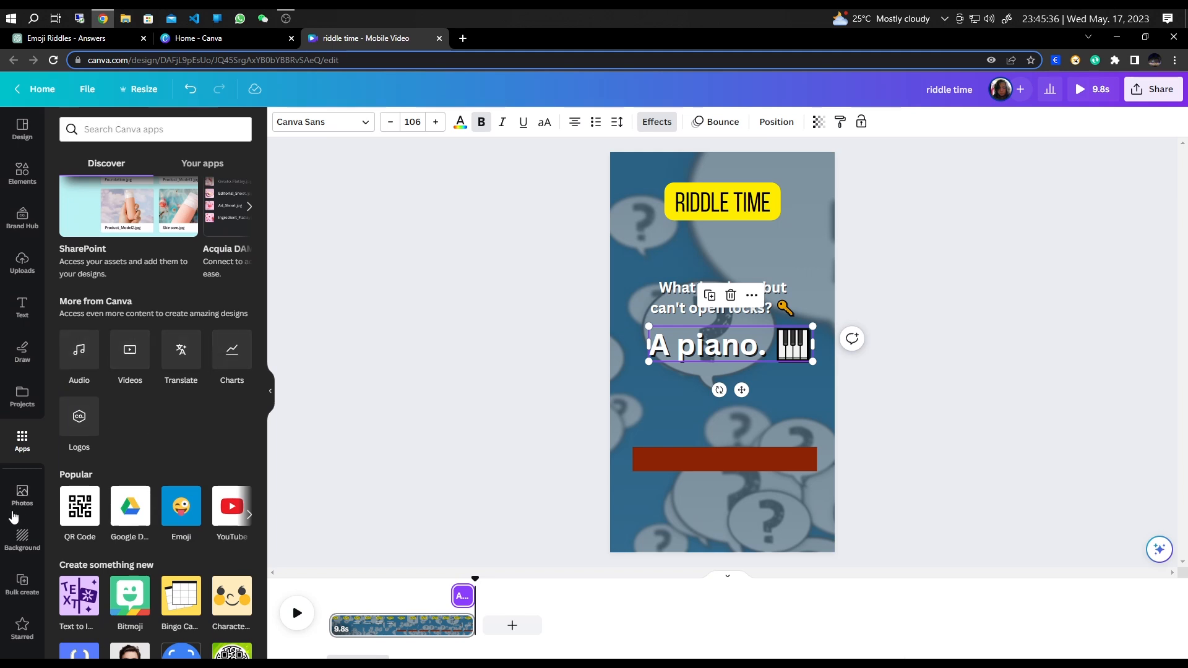
click(22, 585)
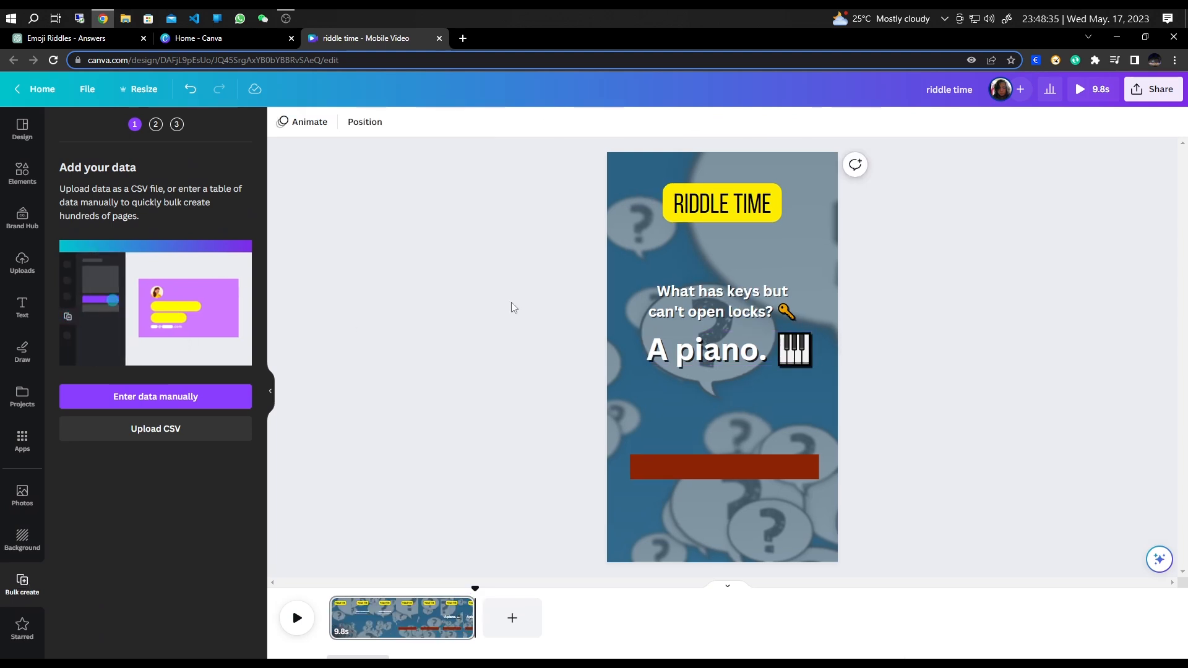
click(155, 399)
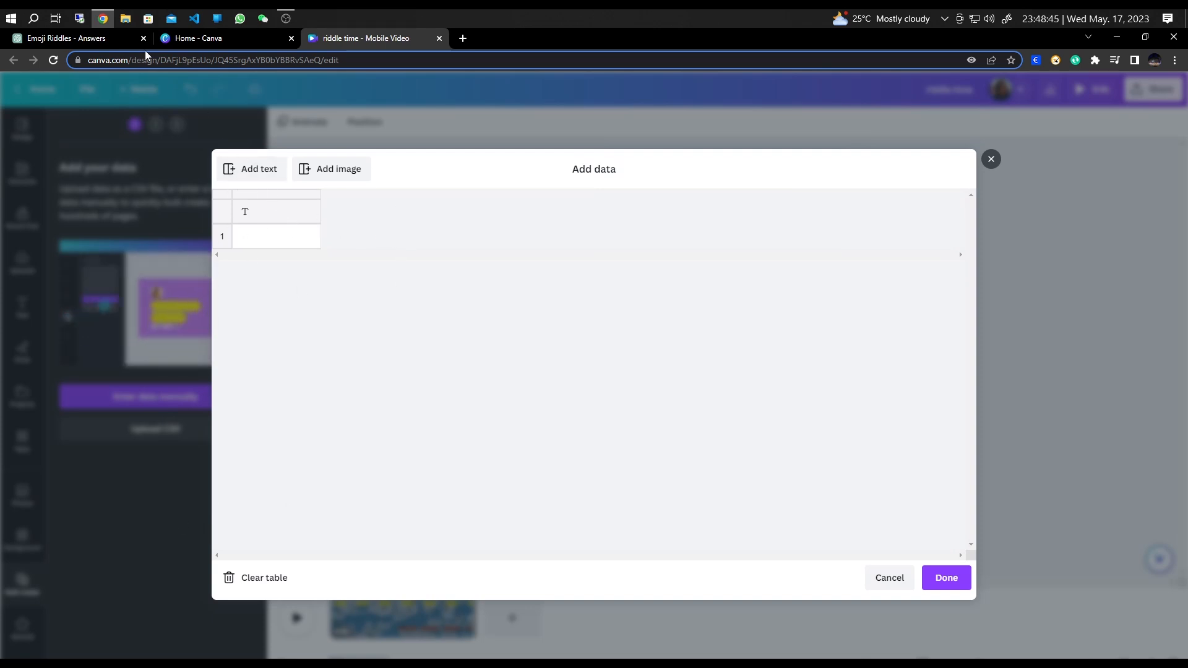
Step: Copy the whole Riddle and Answer table from the ChatGPT conversation into Canva's bulk data table and accept the data
click(74, 37)
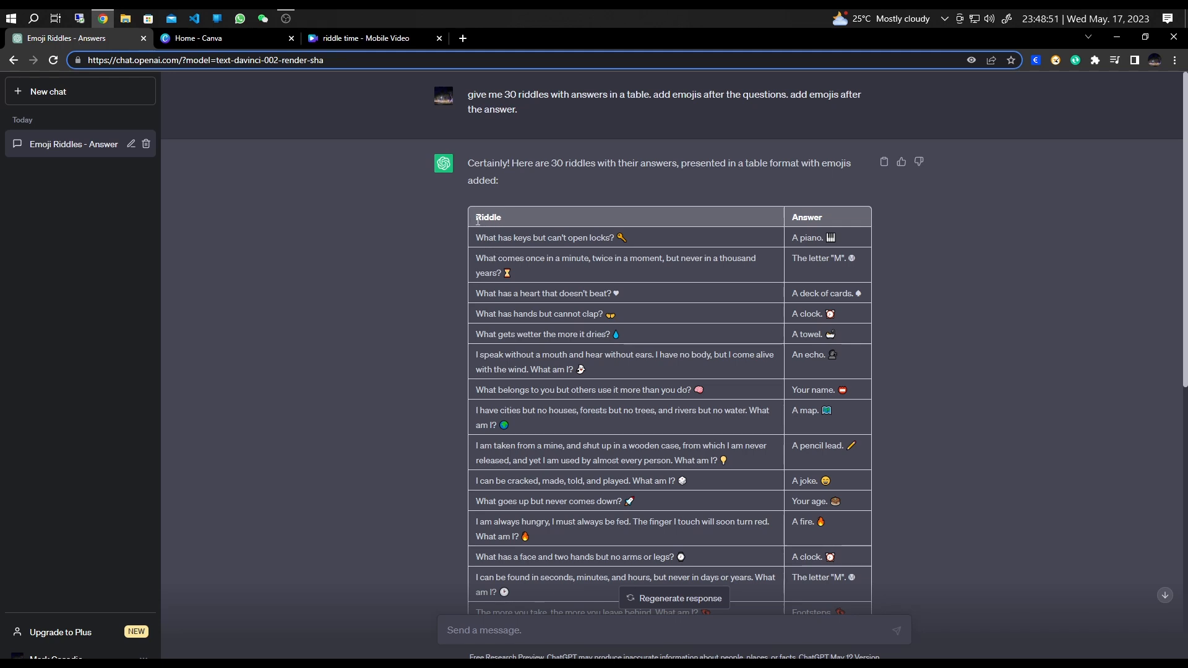
drag(472, 224, 839, 493)
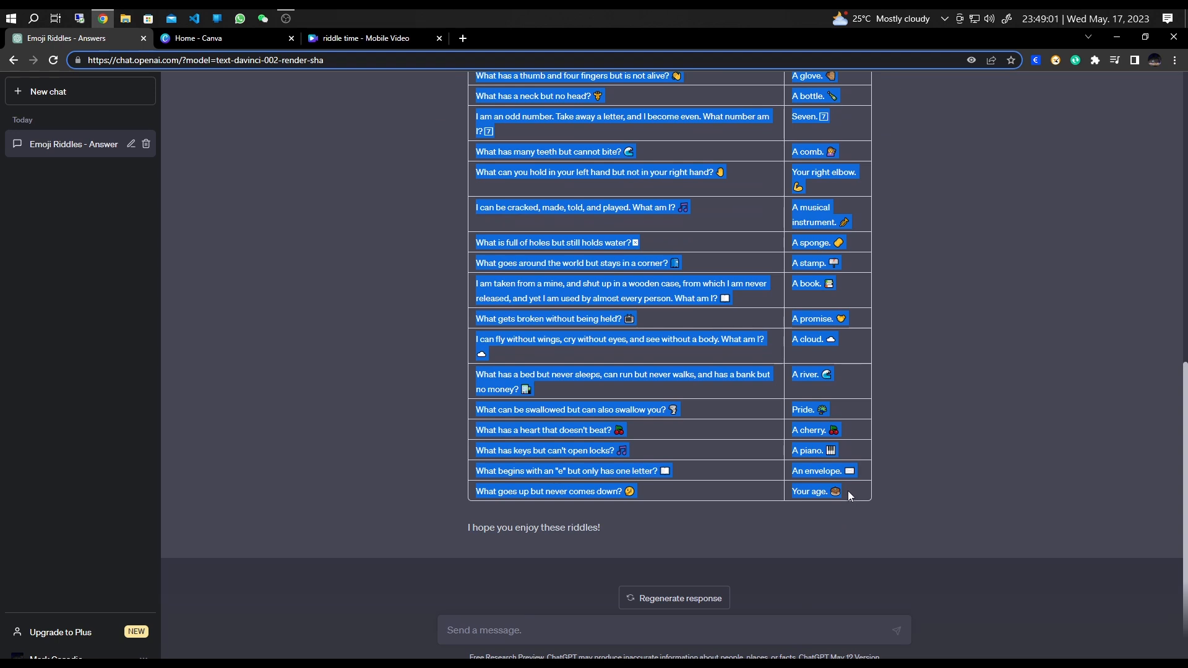
click(370, 39)
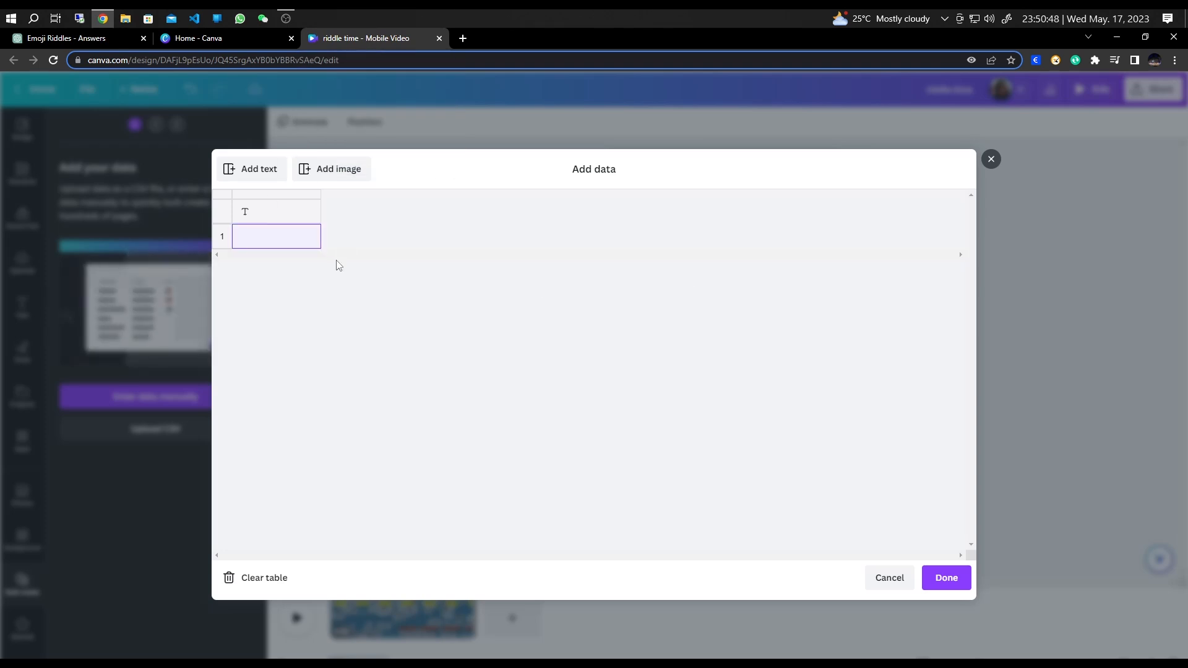
click(260, 213)
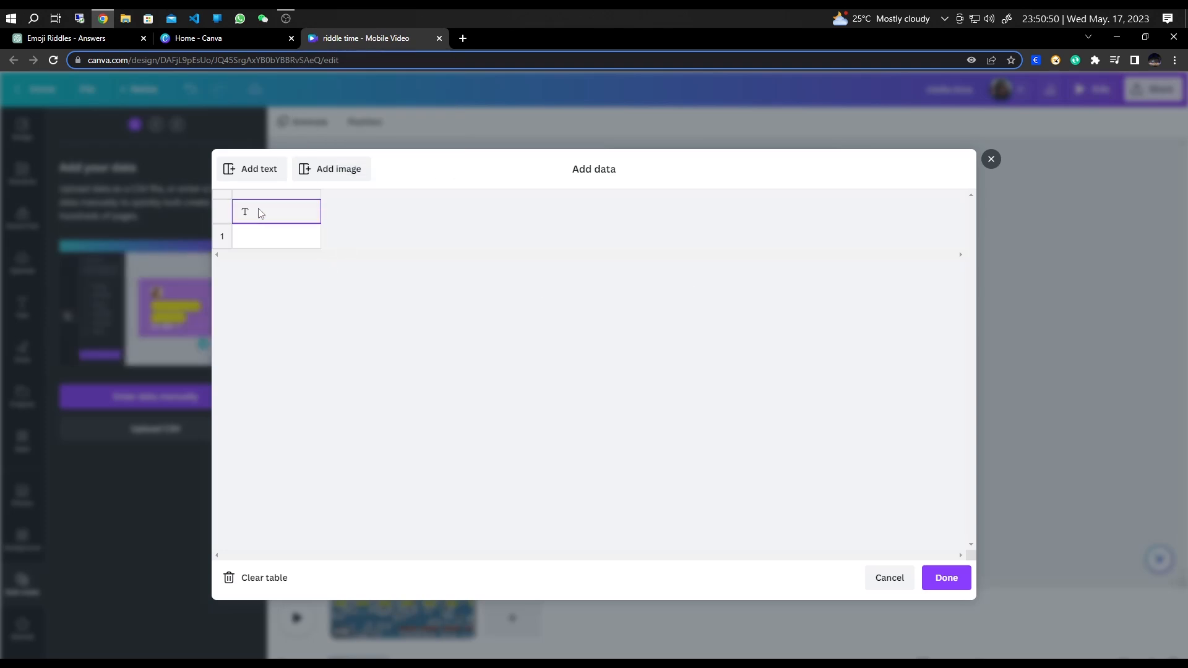
key(ctrl+v)
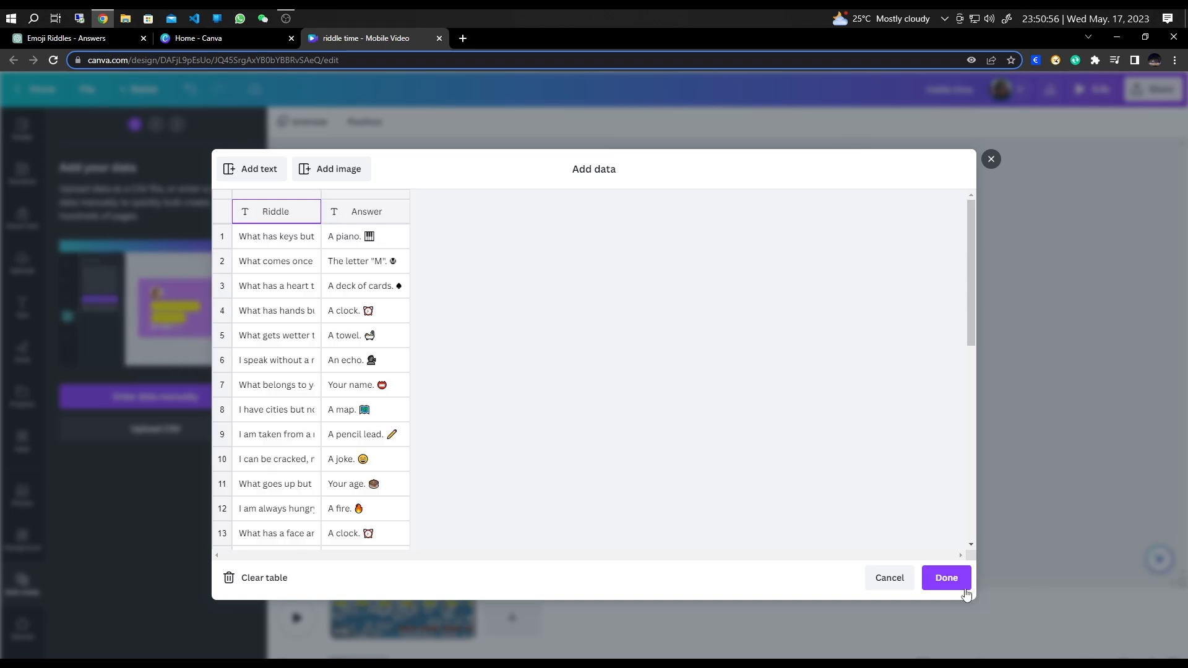
click(945, 577)
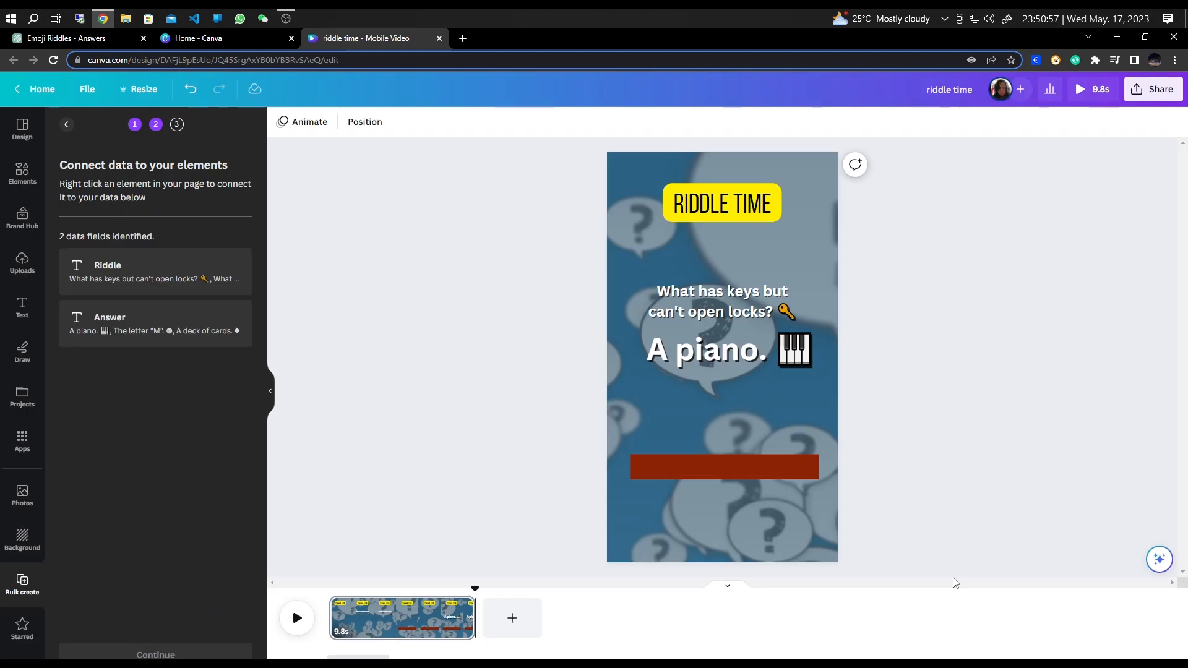
Step: Connect the riddle question text on the page to the Riddle data field
click(741, 294)
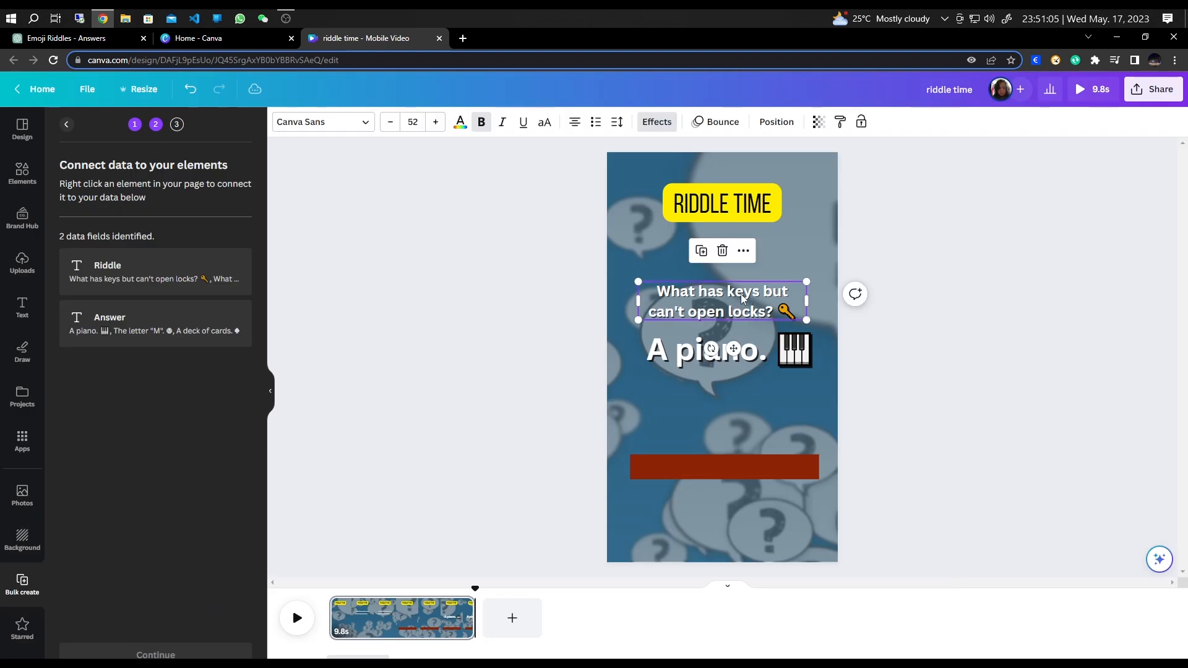
click(743, 252)
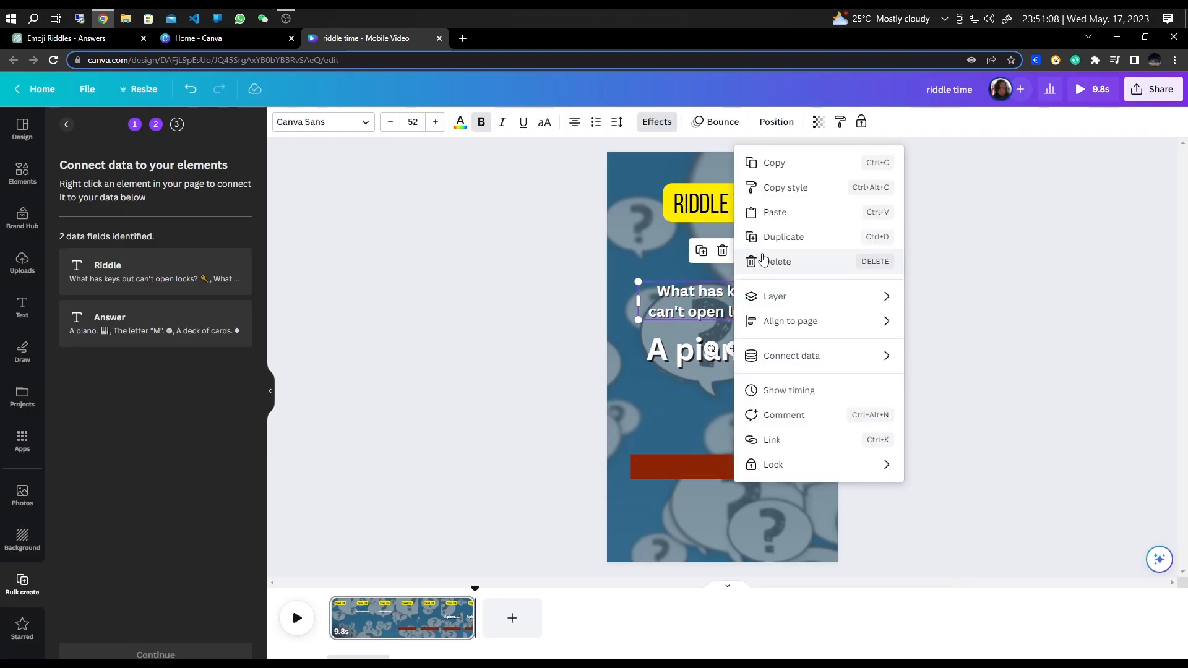
mouse_move(798, 365)
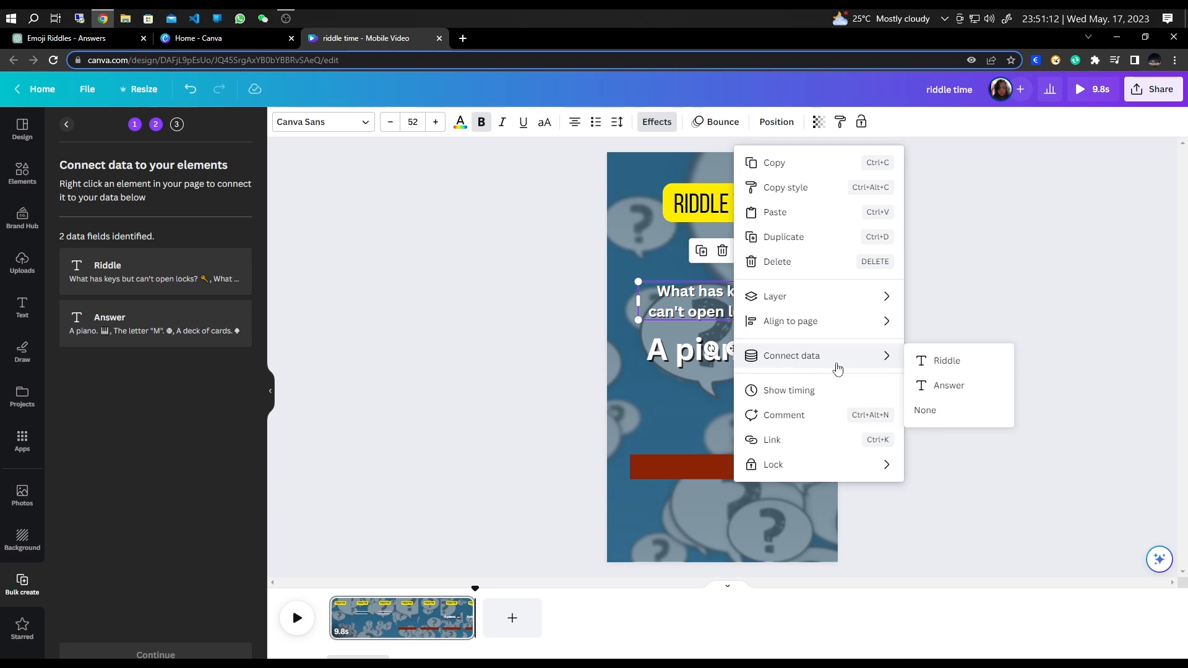
click(947, 362)
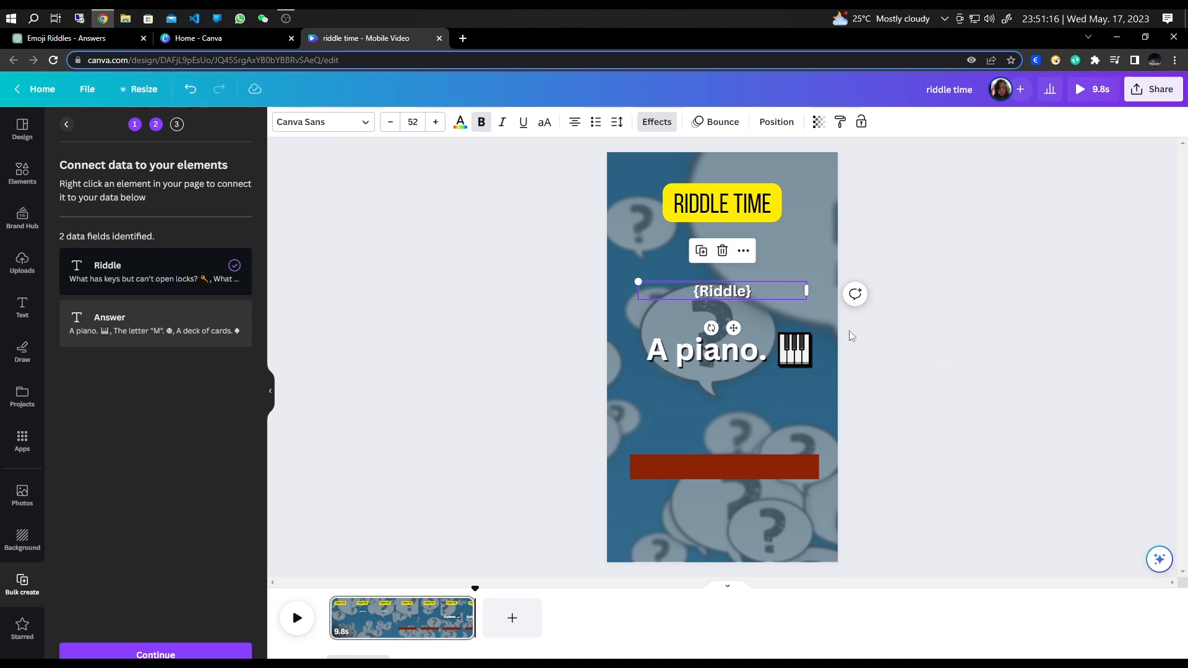
Step: Connect the answer text "A piano." on the page to the Answer data field
click(709, 359)
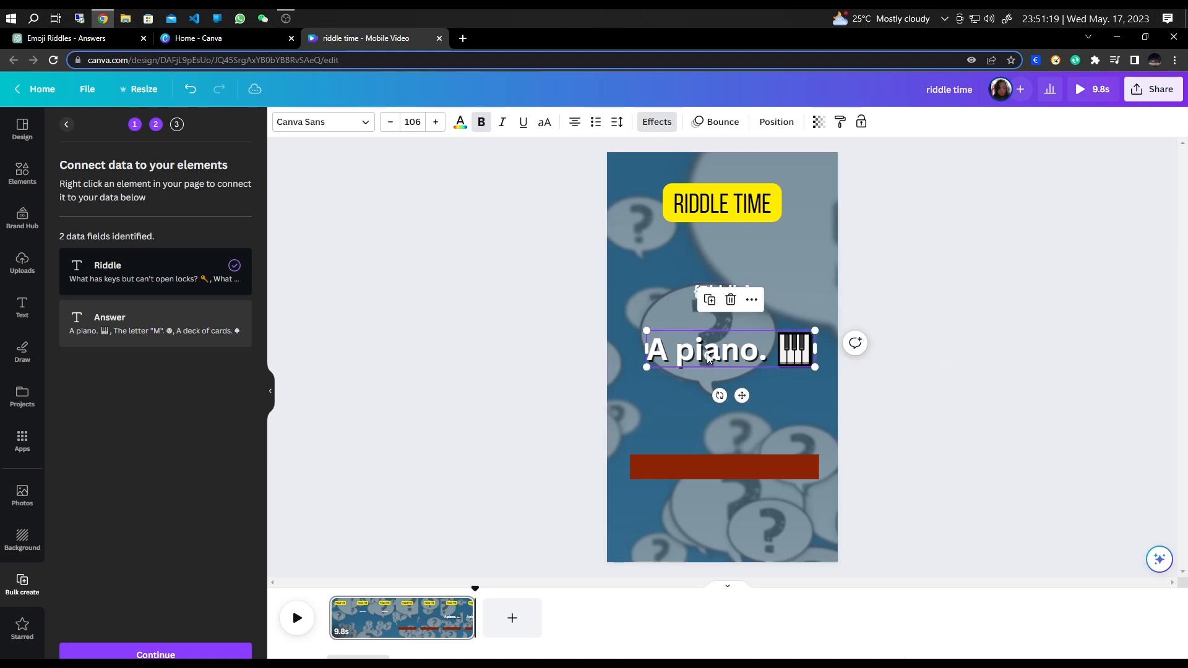
click(751, 300)
mouse_move(838, 359)
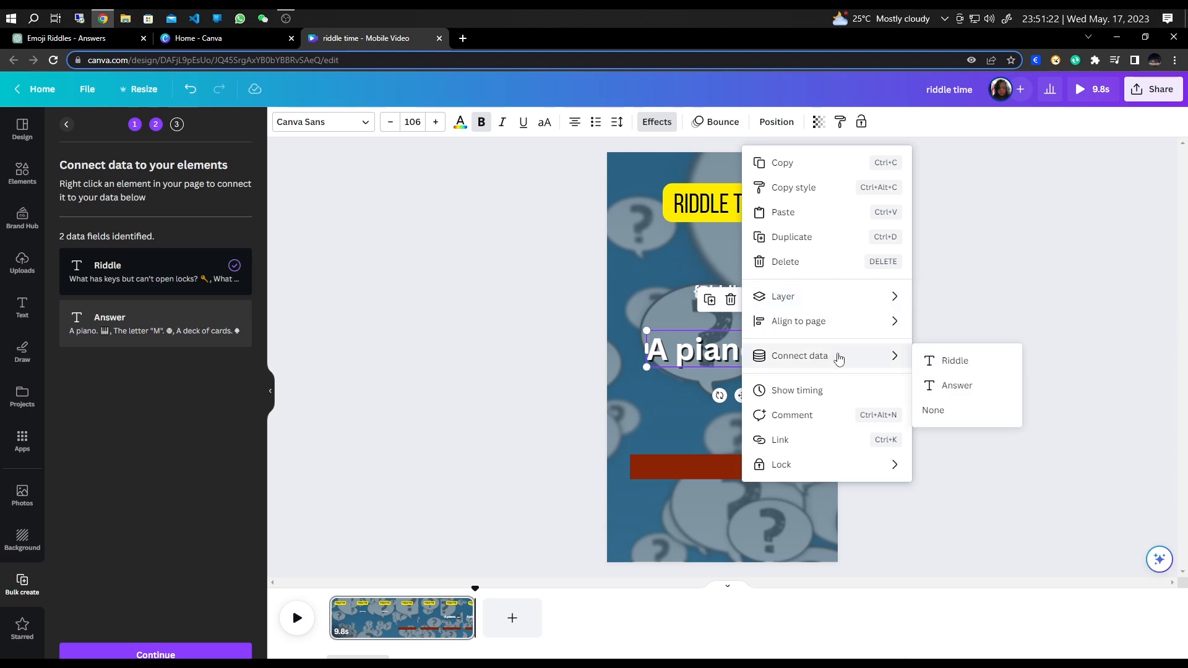
click(956, 386)
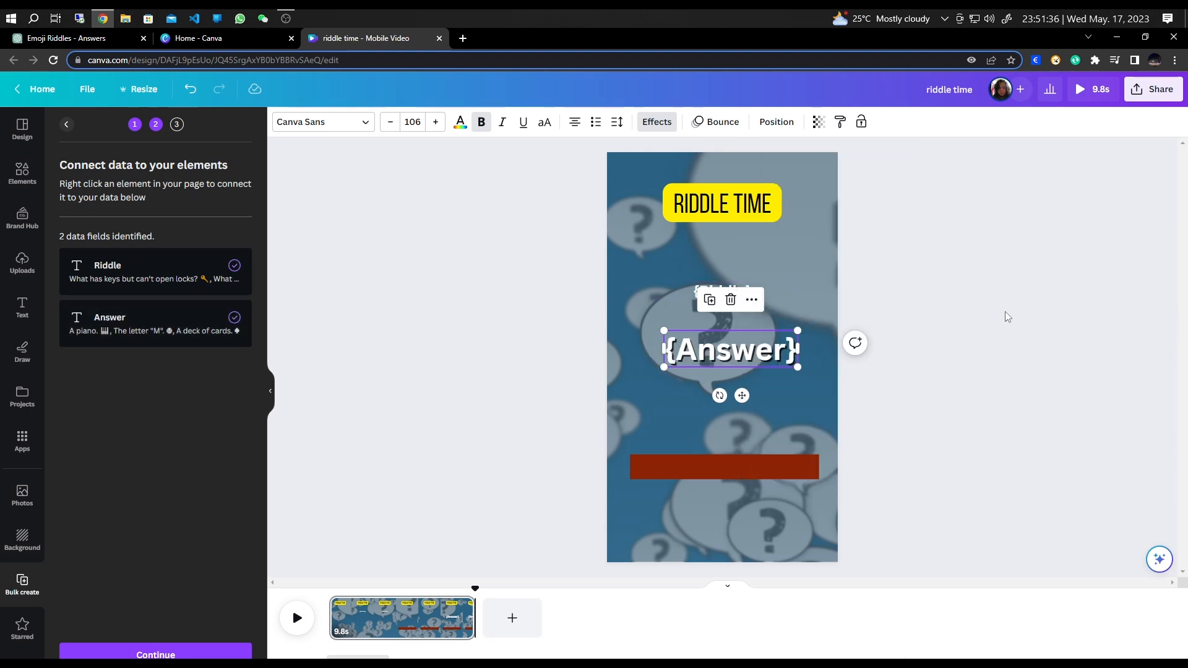
Step: Continue to applying the data, check the list of riddles and generate pages for all 32 entries
click(155, 655)
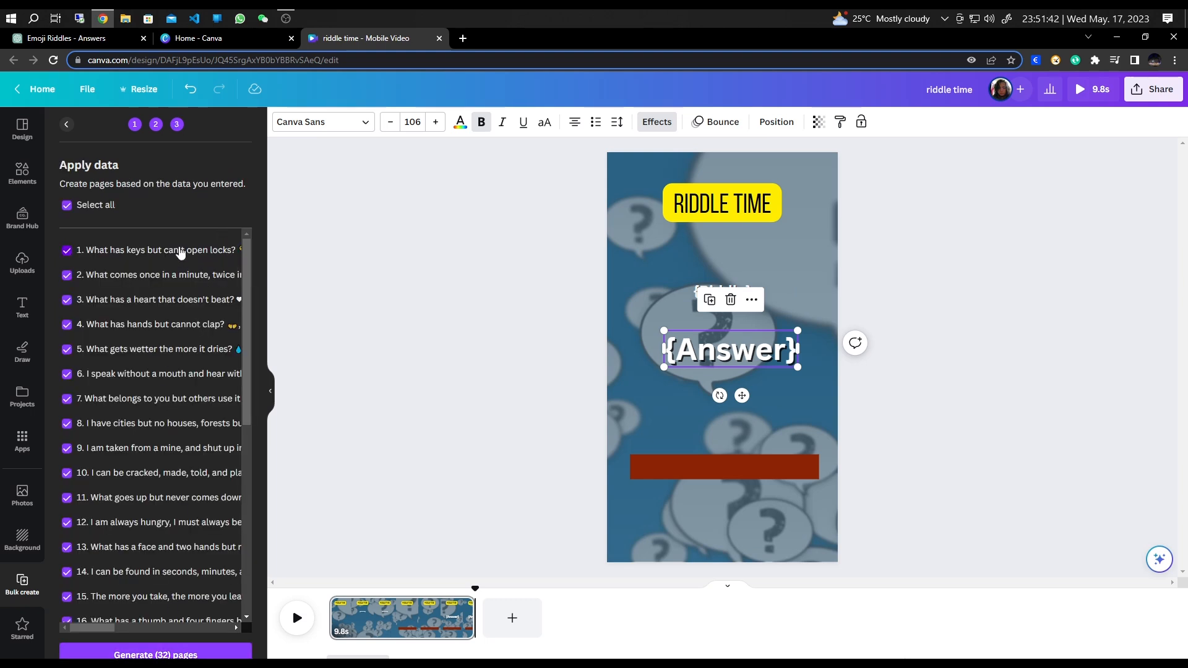
drag(245, 262, 235, 500)
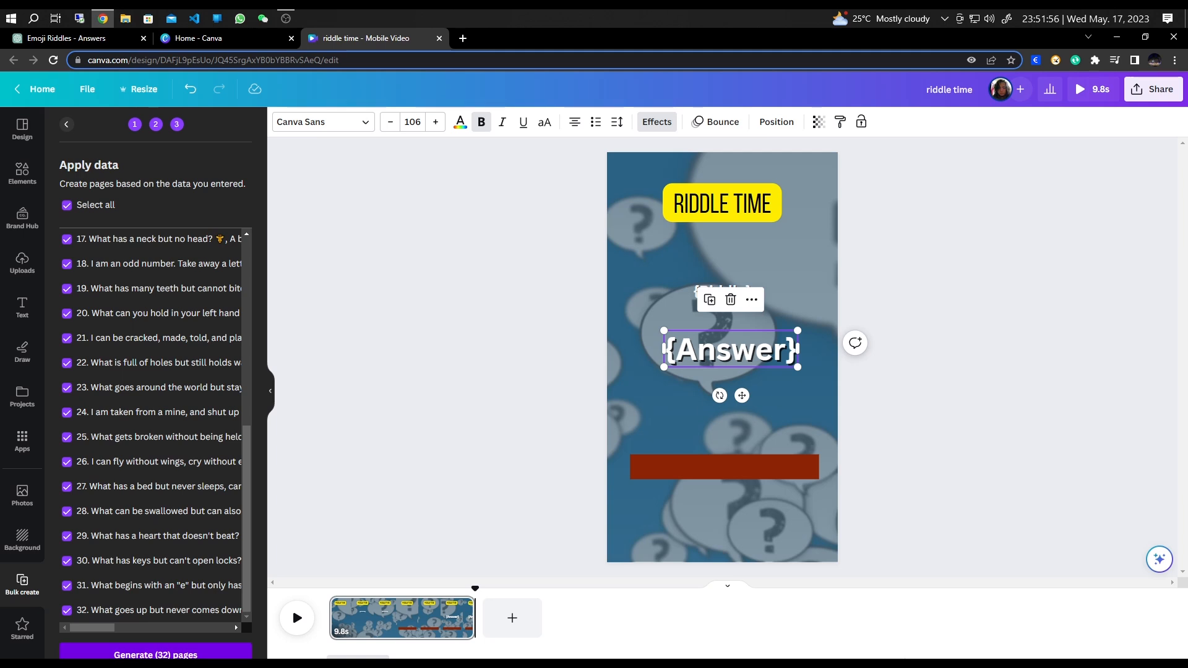
click(168, 656)
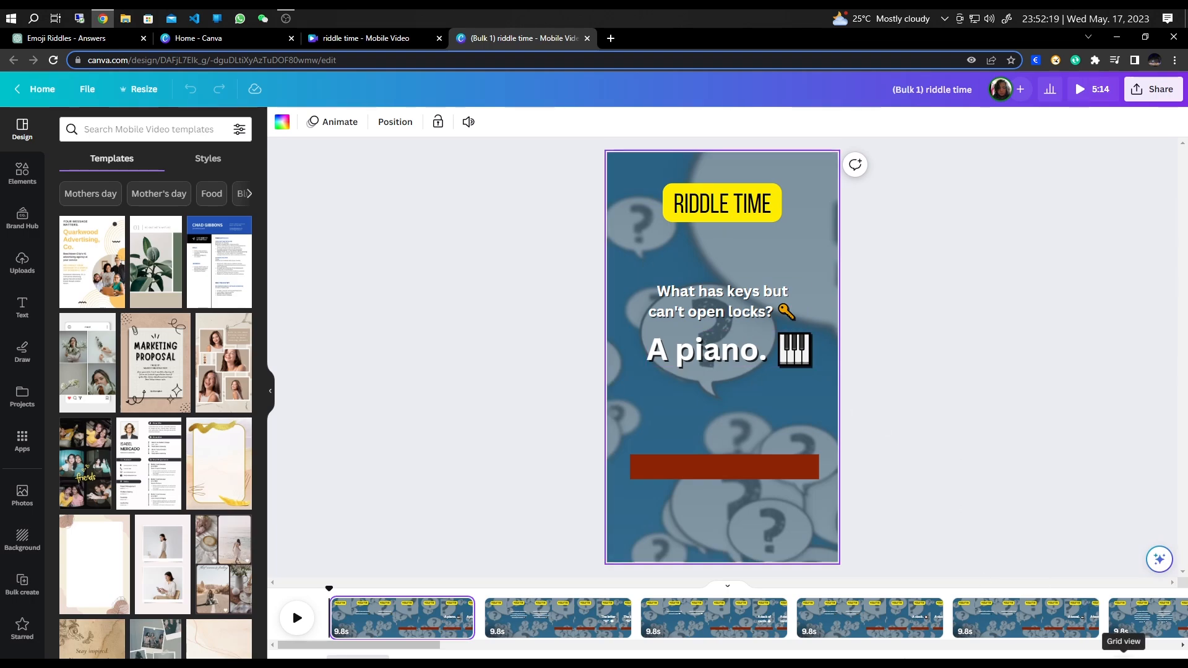
Step: View the generated pages as a grid, select page 9 with the pencil lead riddle and play it back in the timeline
click(1123, 663)
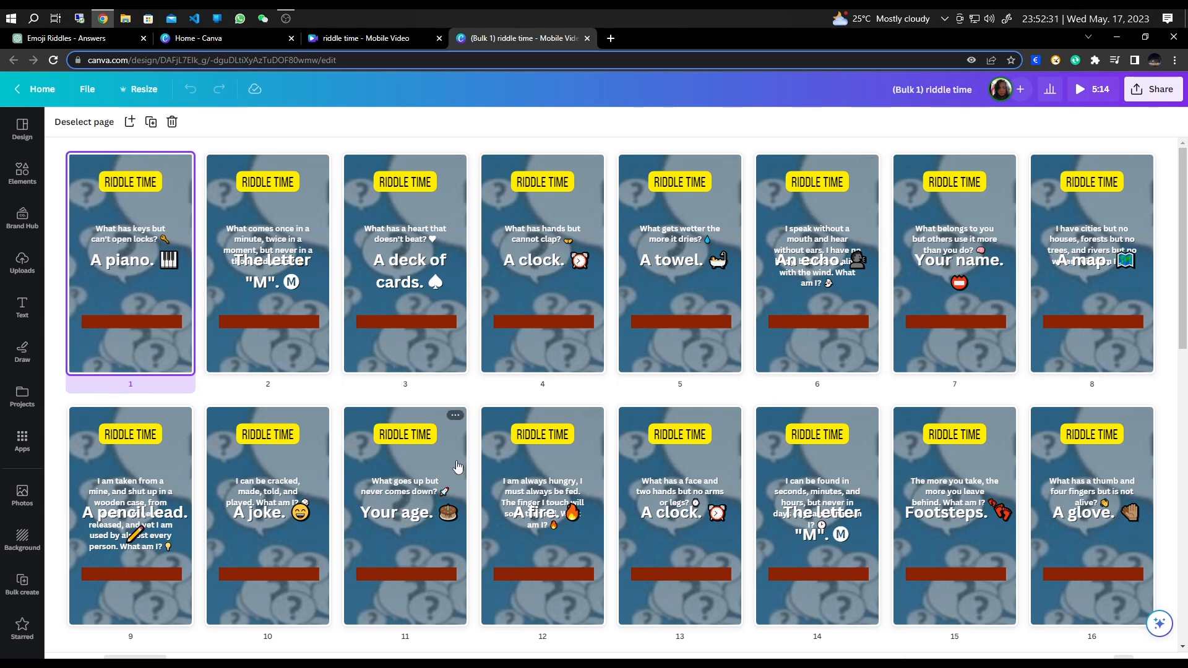
click(180, 532)
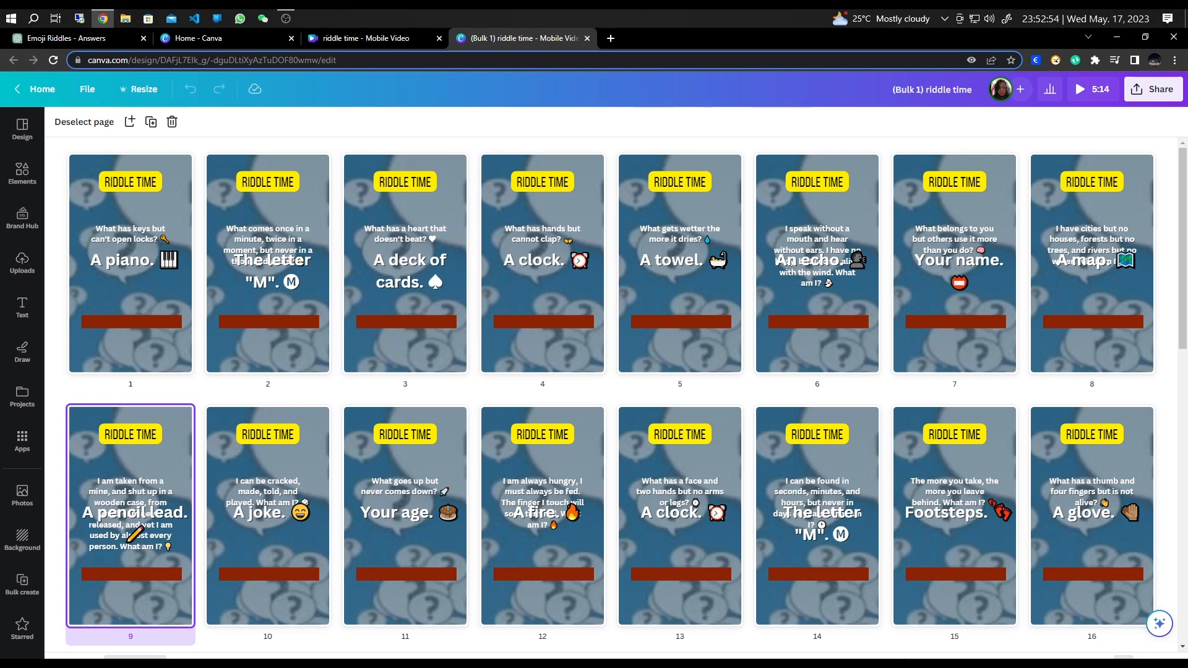
click(1123, 660)
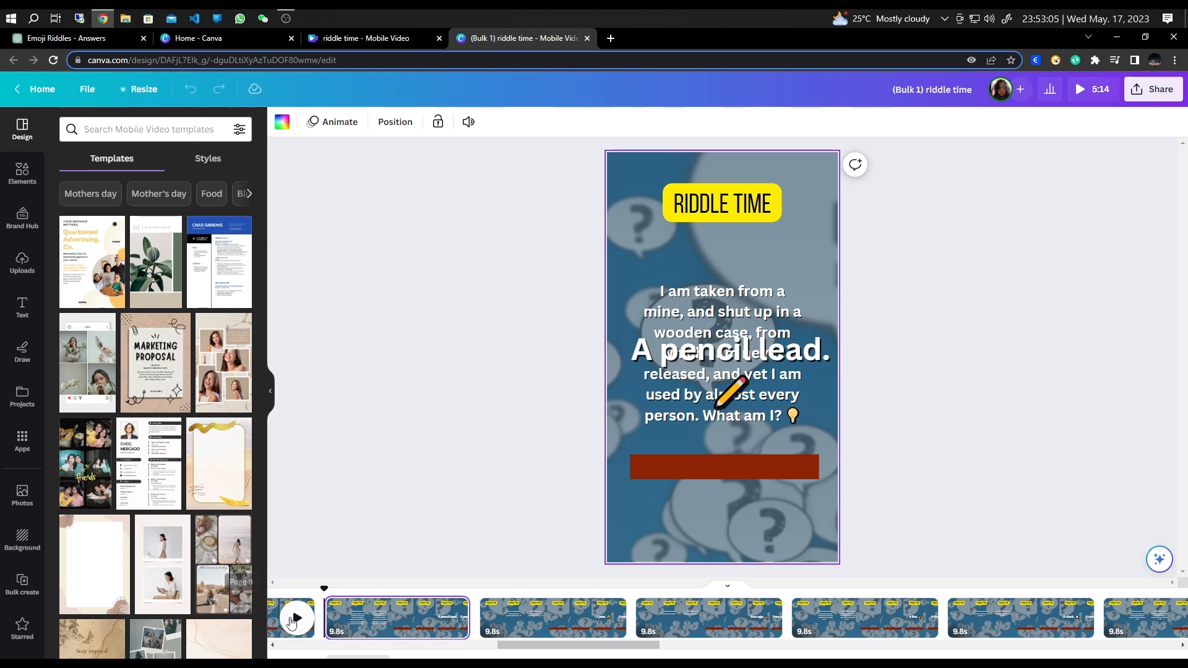
click(296, 620)
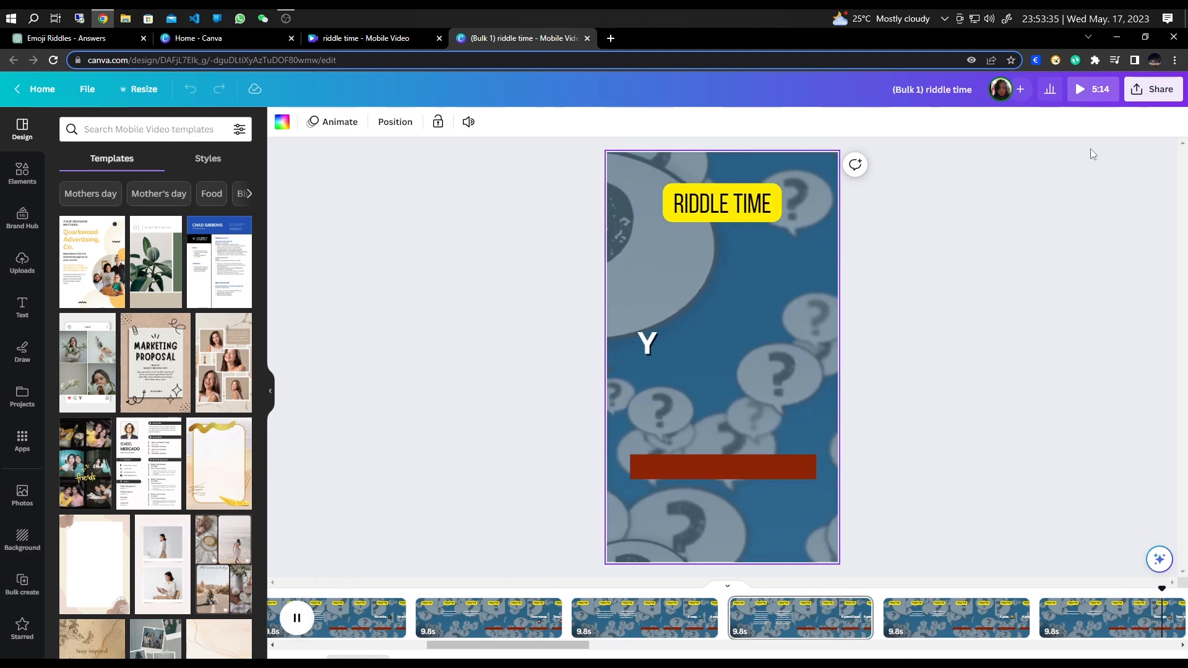
Step: Show the download options for the bulk-created riddle design, then close them without downloading
click(1157, 92)
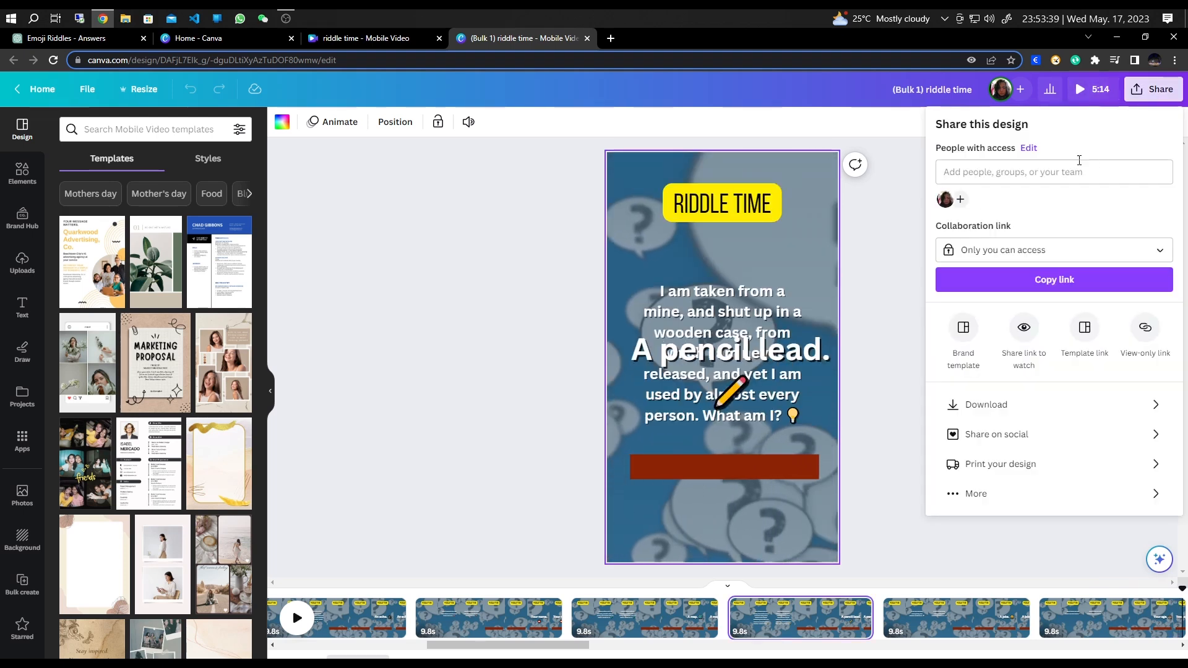
click(1002, 411)
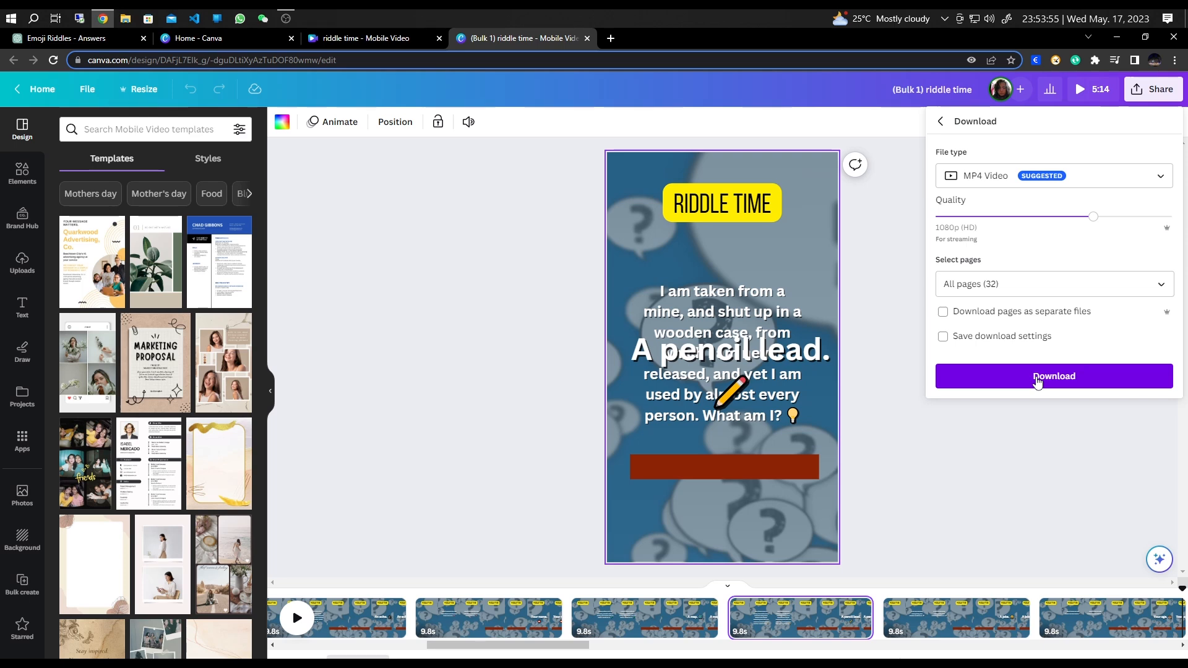
click(1029, 454)
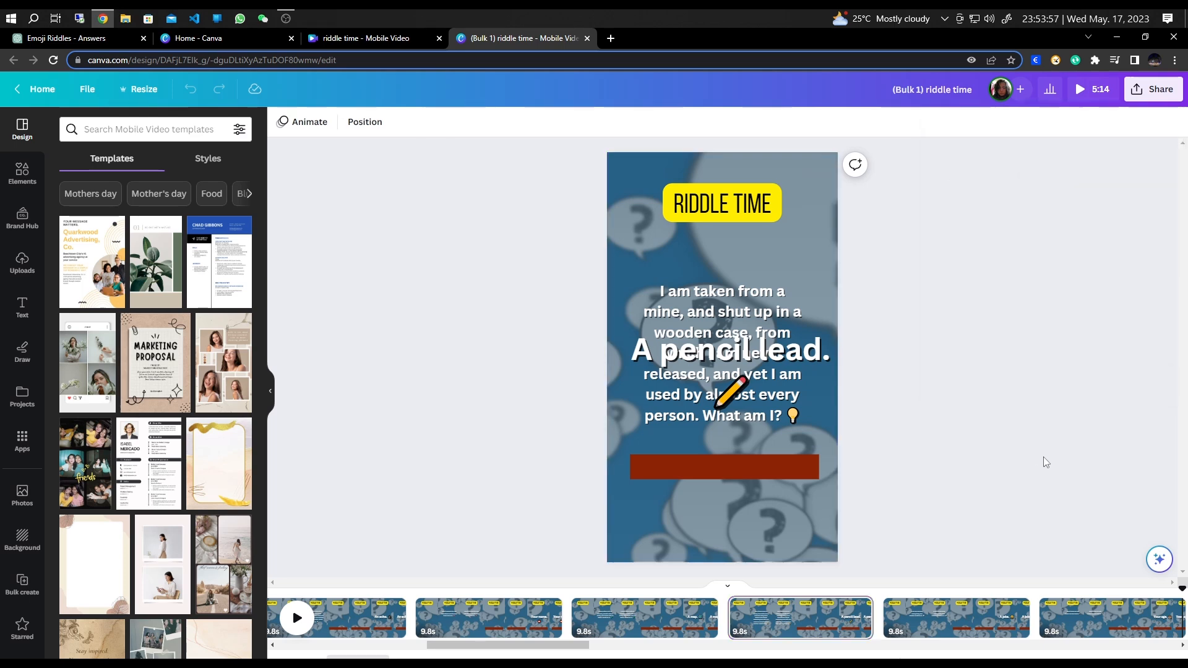